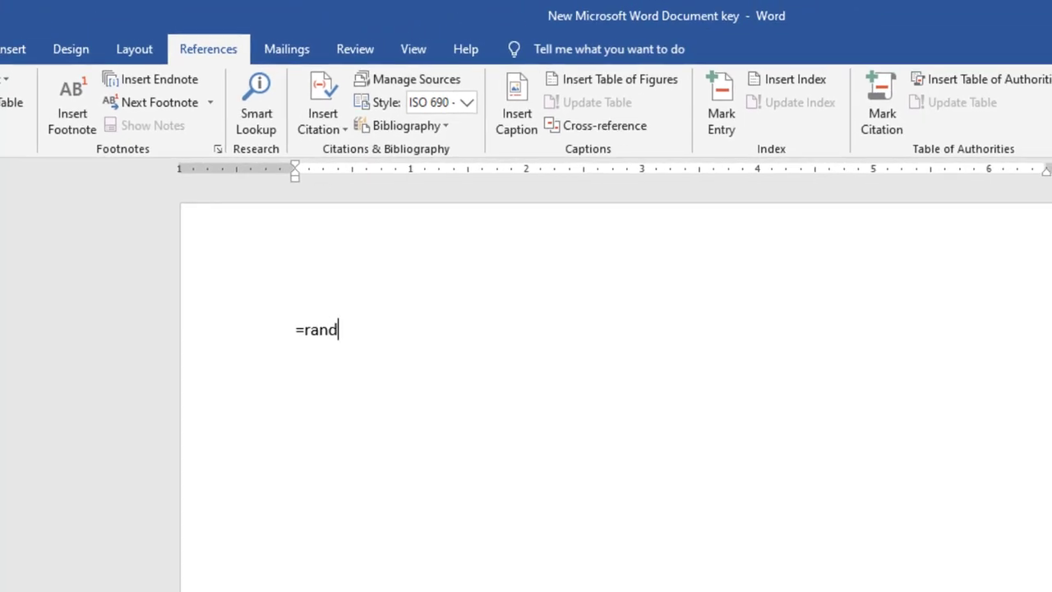
Generate random sample paragraphs on the empty page with =rand()
text(())
key(Return)
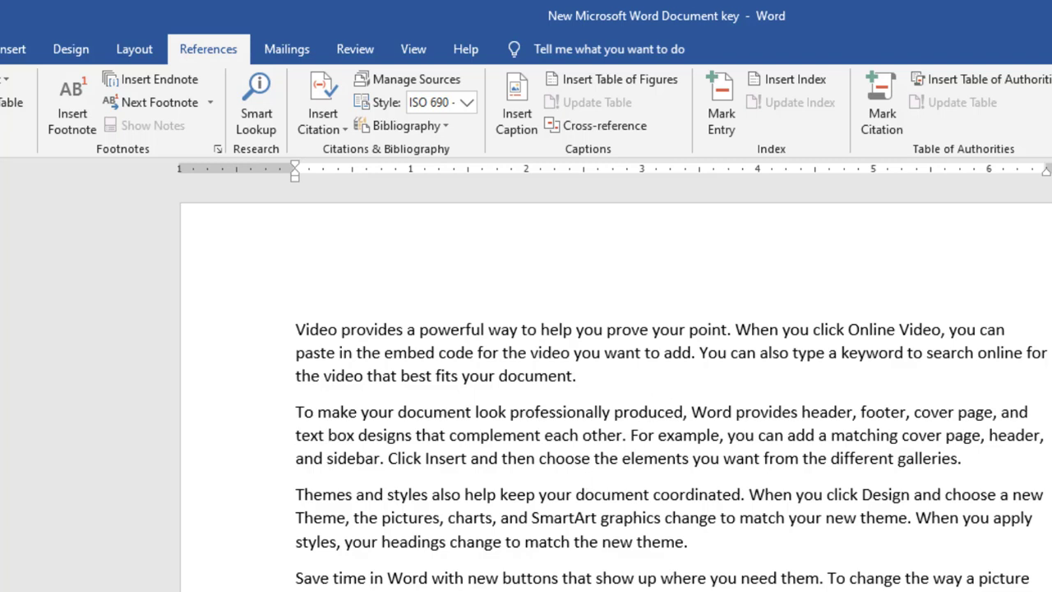
drag(625, 588, 510, 588)
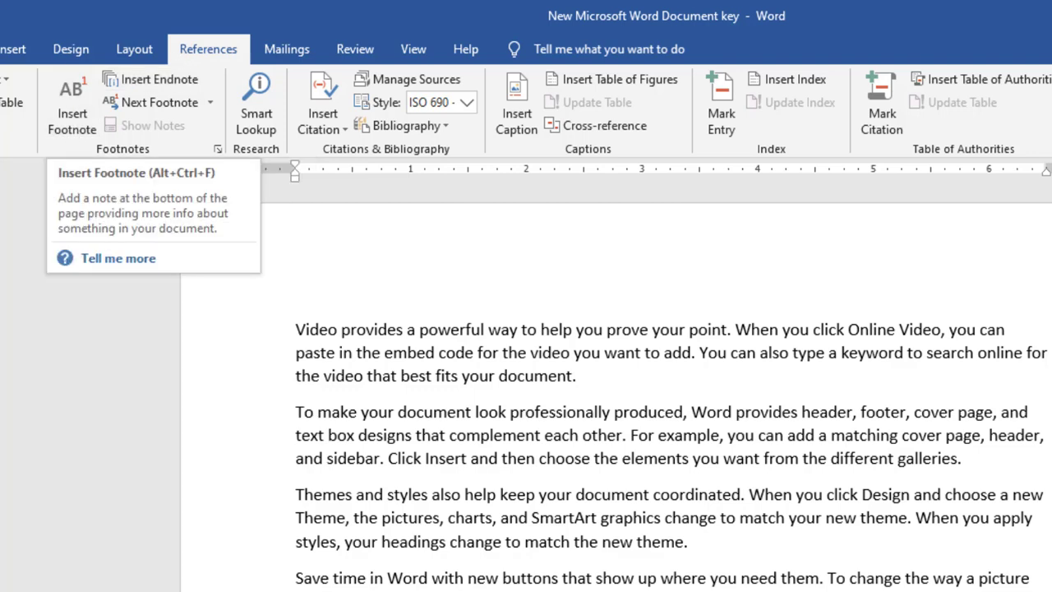
scroll(615, 387, down, 10)
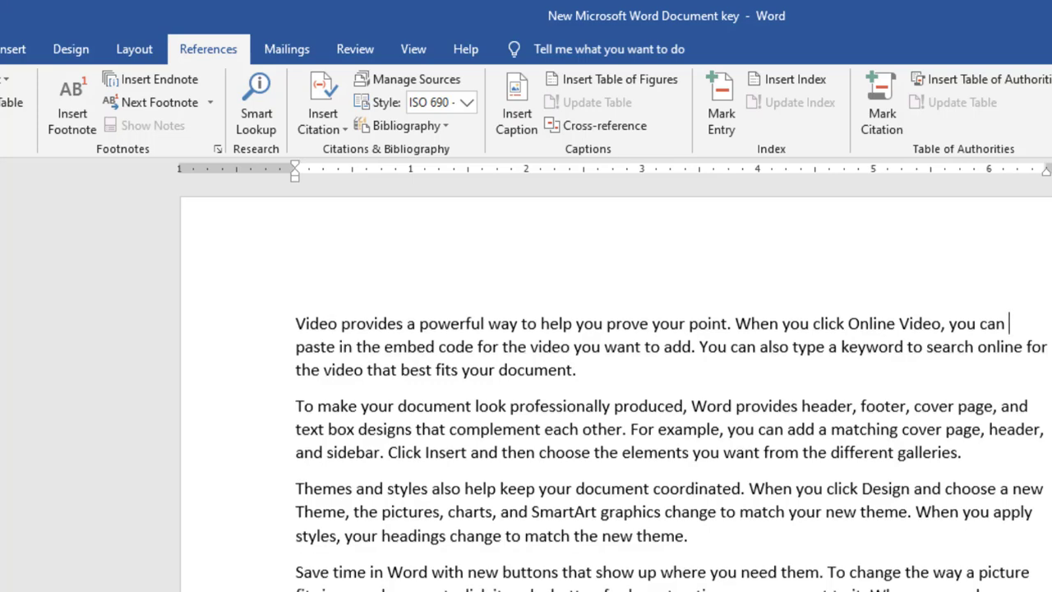
scroll(615, 387, up, 5)
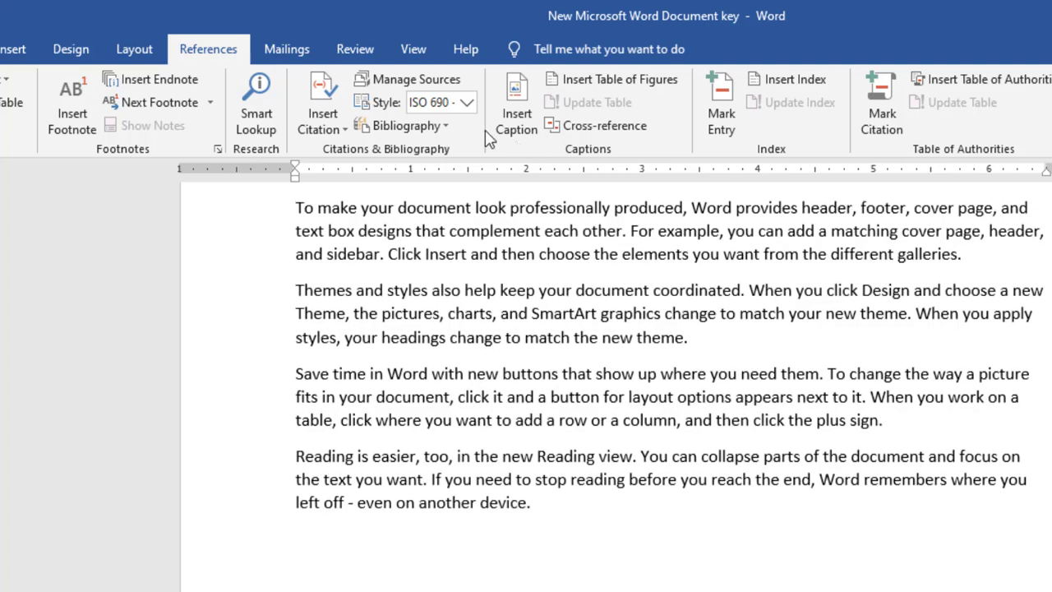
click(156, 82)
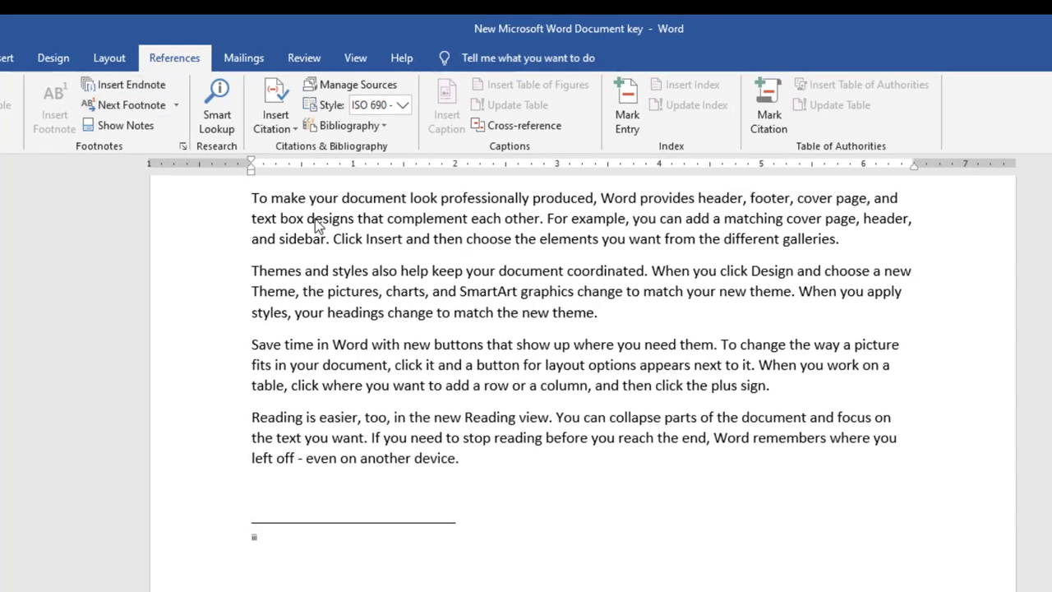
click(377, 491)
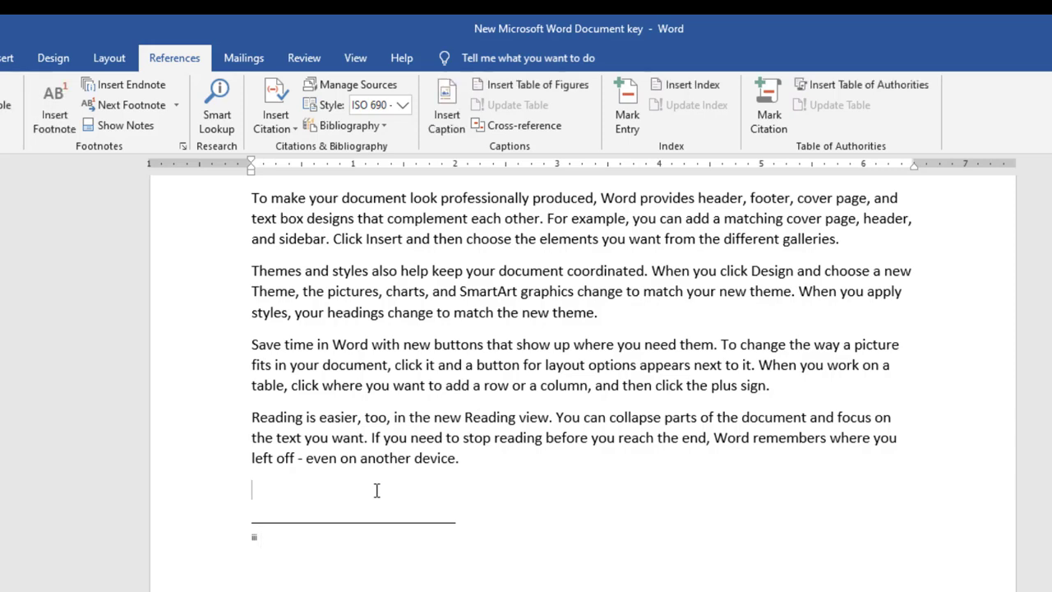
key(ctrl+z)
key(ctrl+z)
key(ctrl+z)
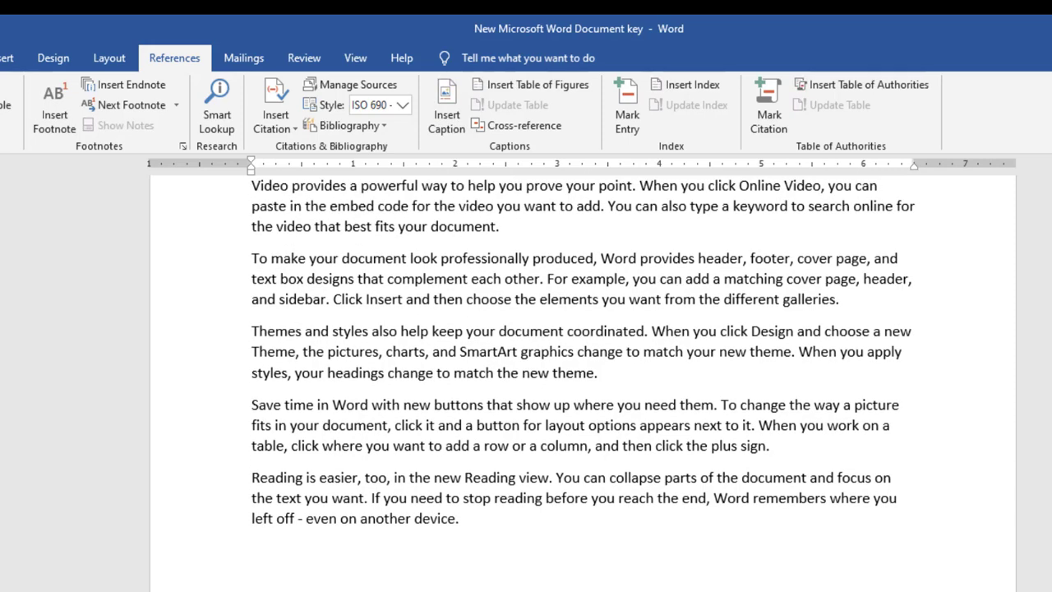
scroll(653, 249, up, 2)
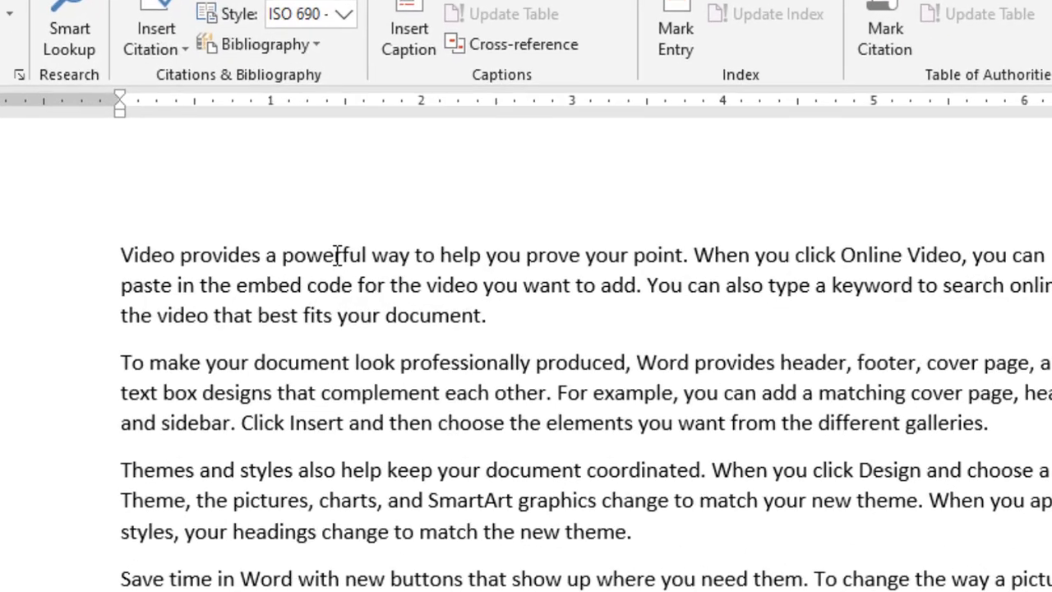
Insert a footnote after 'powerful' reading 'powerfull means strong'
double_click(337, 256)
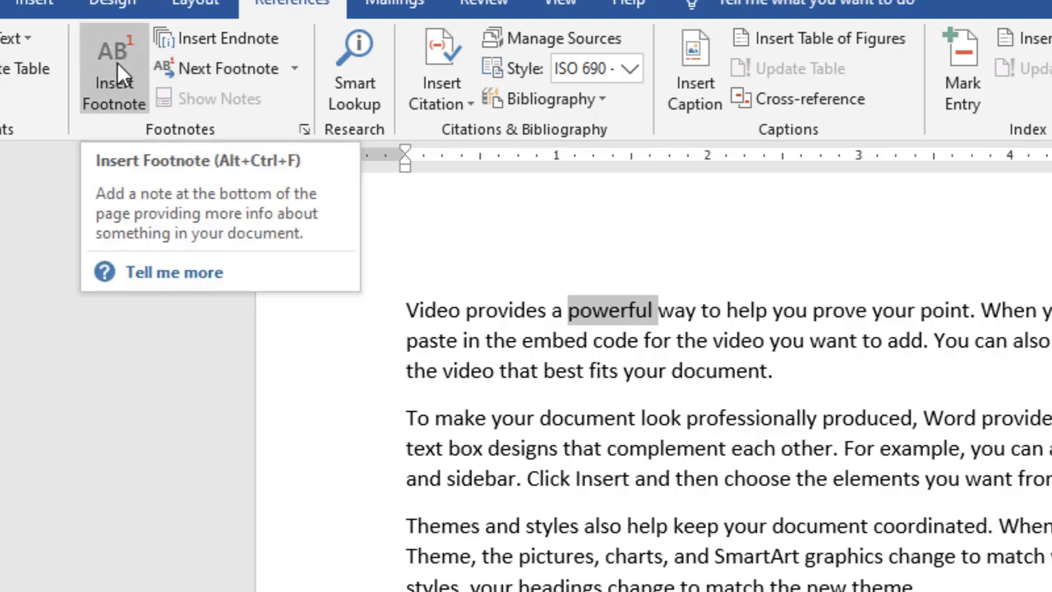
click(121, 74)
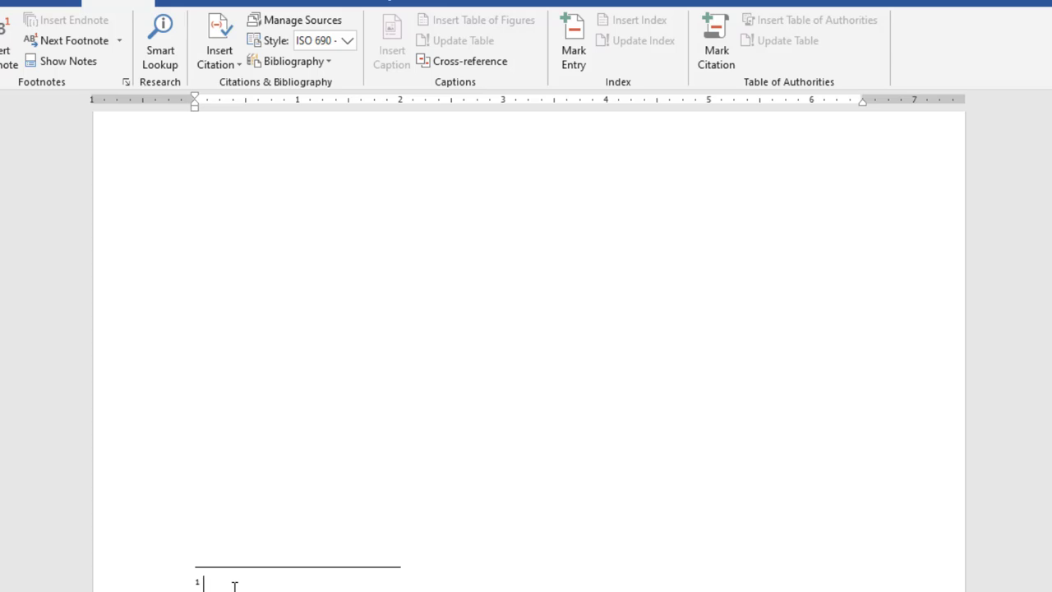
text(powerfull me)
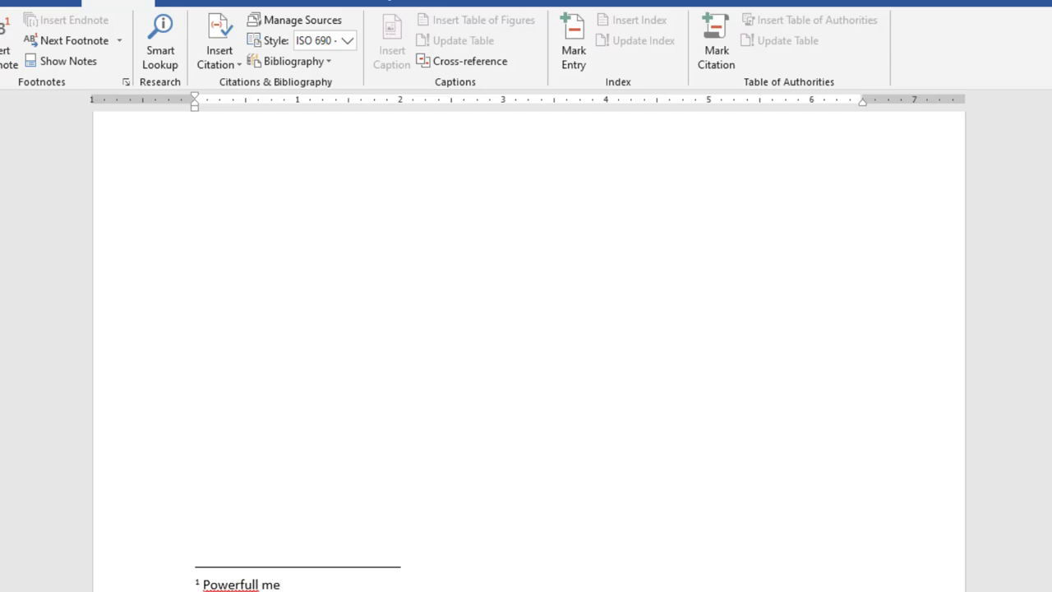
text(ans strong)
click(240, 583)
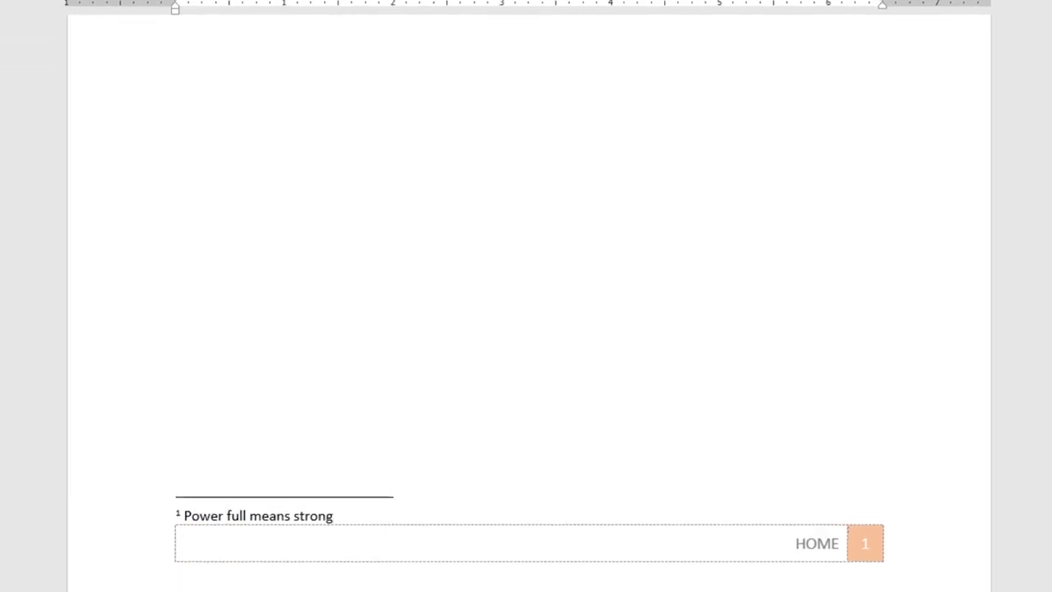
scroll(527, 296, up, 5)
scroll(526, 296, up, 3)
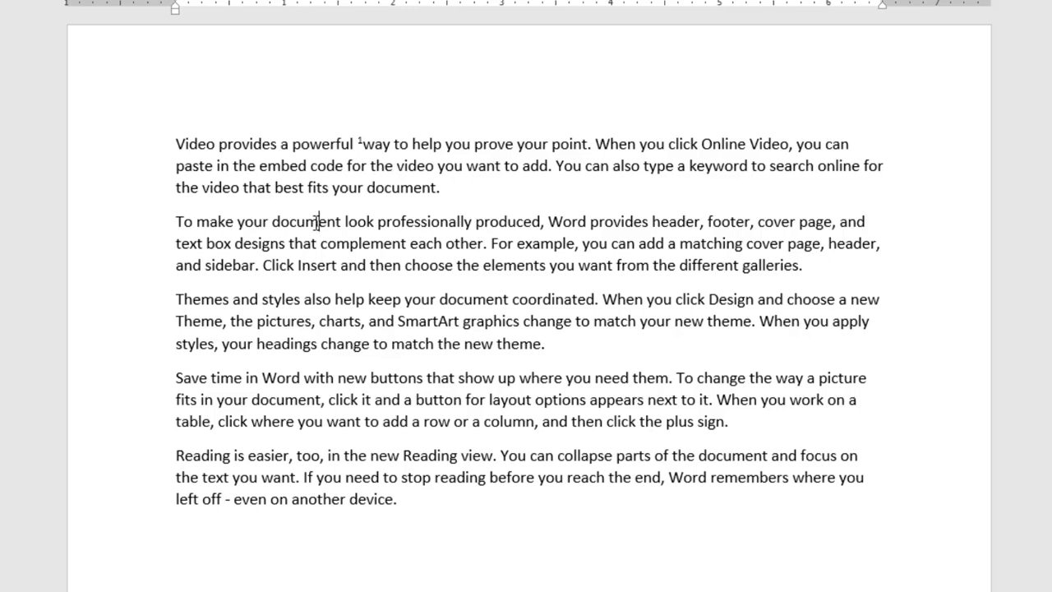
Insert footnote 2 after 'document' with the text 'documnet means file'
double_click(317, 222)
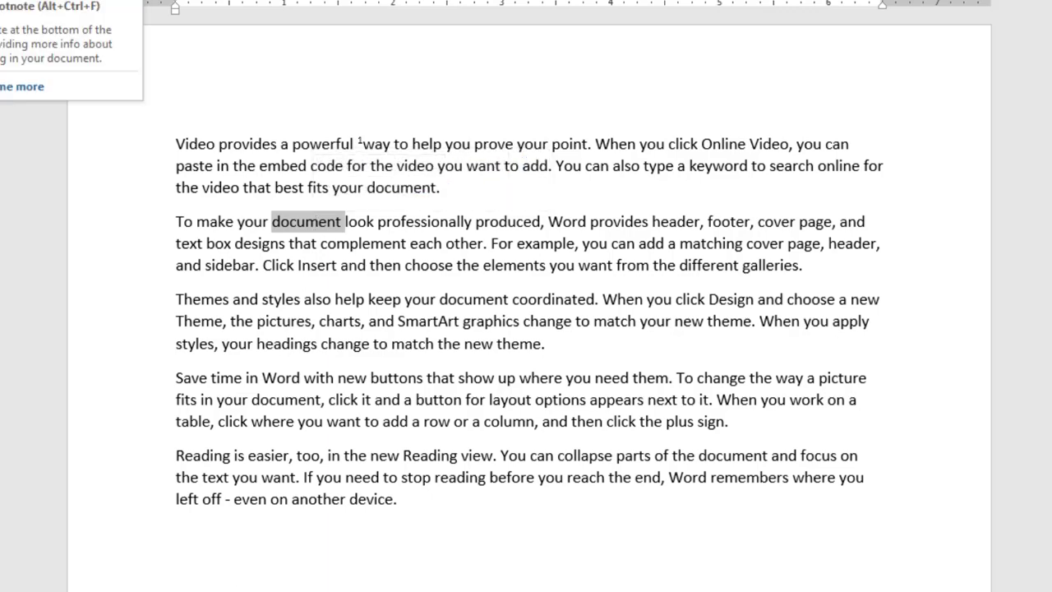
click(62, 27)
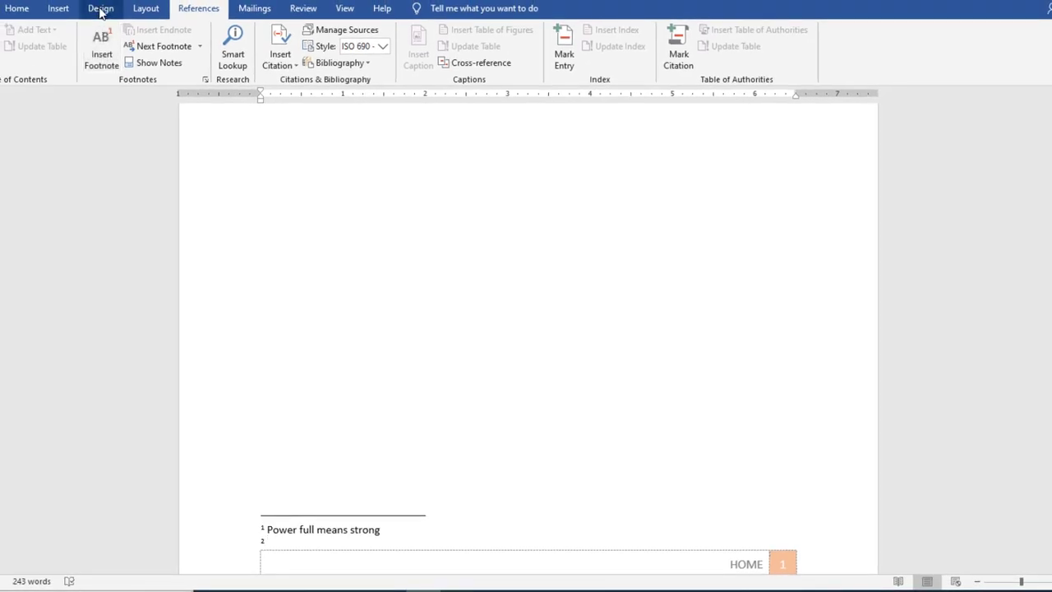
text(do)
text(cumn)
text(et )
text(mea)
text(ns )
text(file)
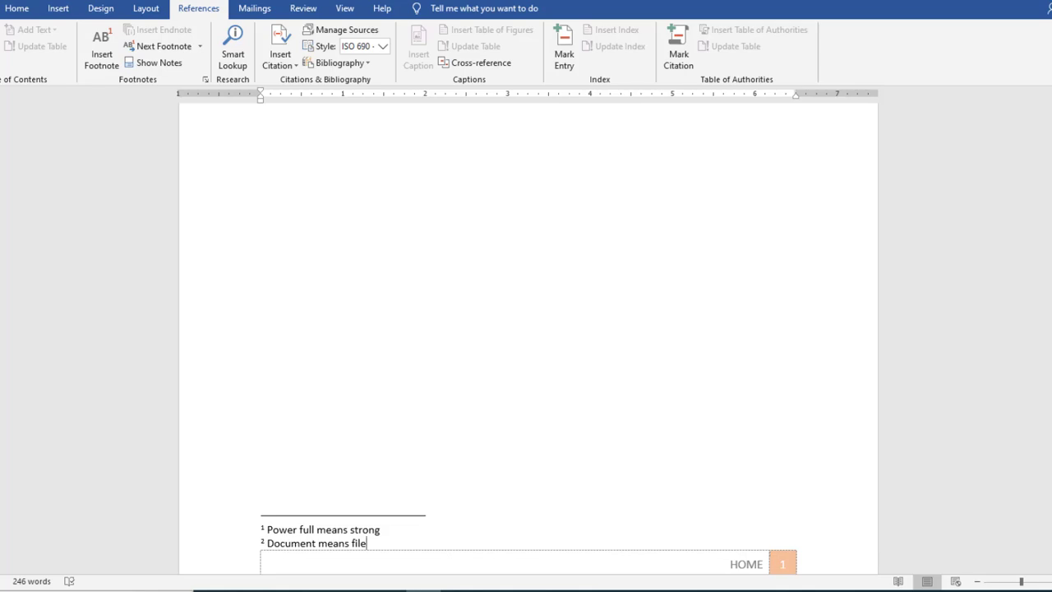
scroll(526, 329, up, 10)
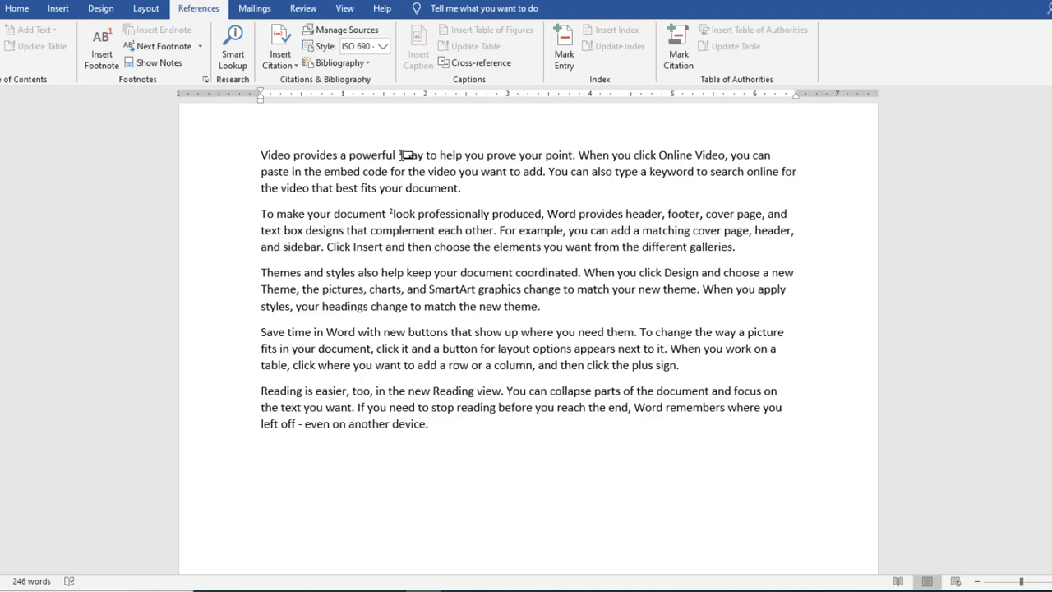
mouse_move(405, 154)
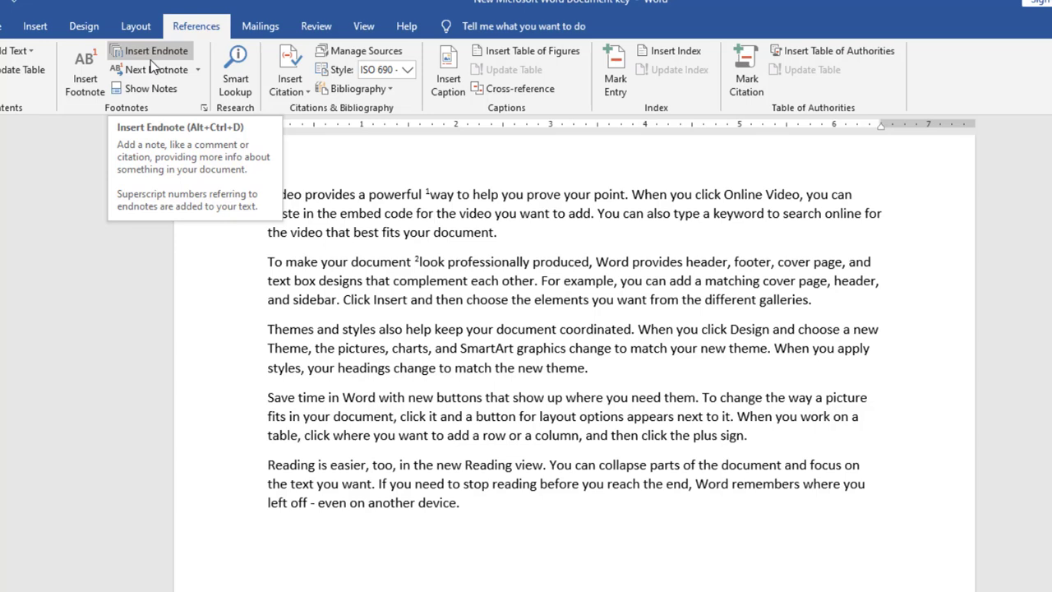
Insert an endnote after 'Themes' reading 'themes means format'
scroll(575, 343, down, 1)
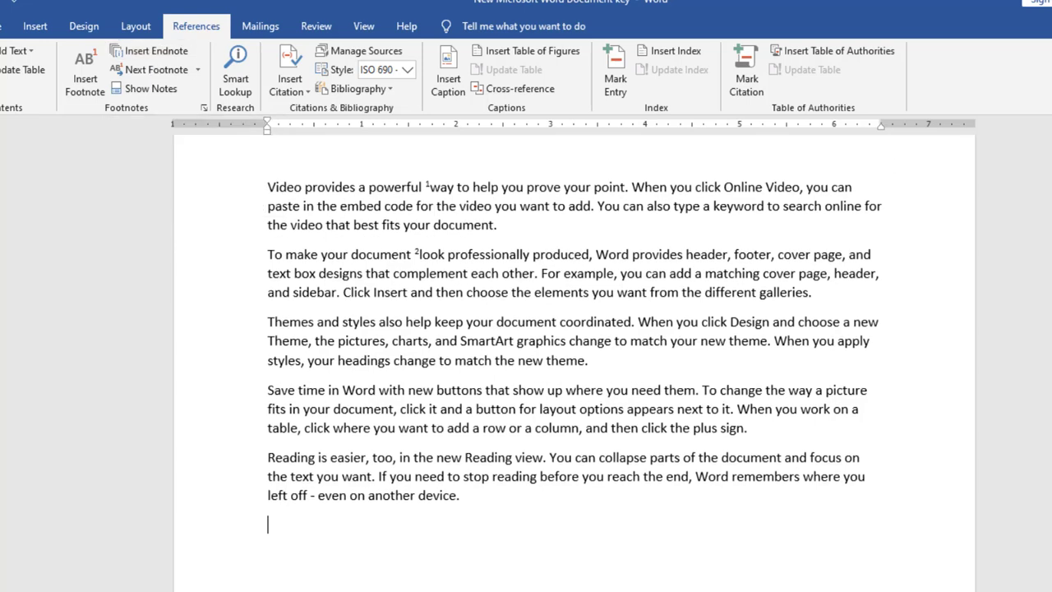
scroll(440, 409, up, 1)
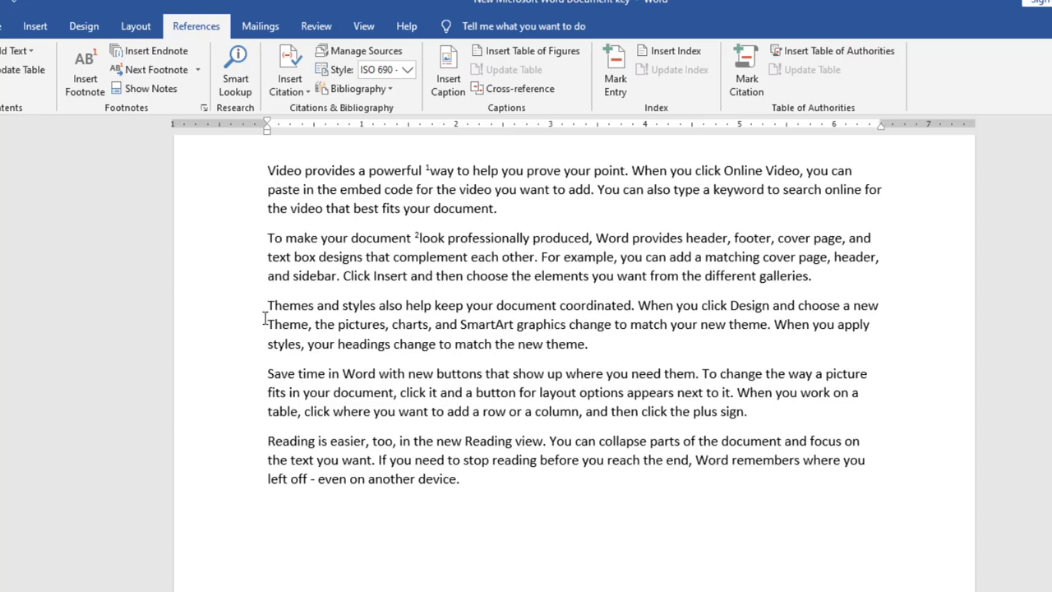
double_click(300, 306)
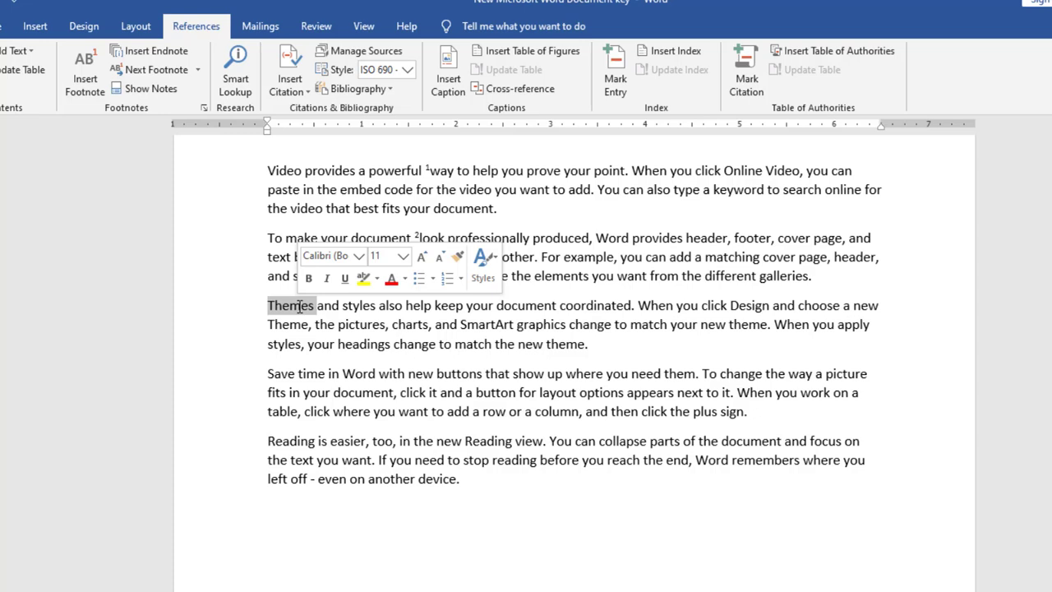
click(179, 55)
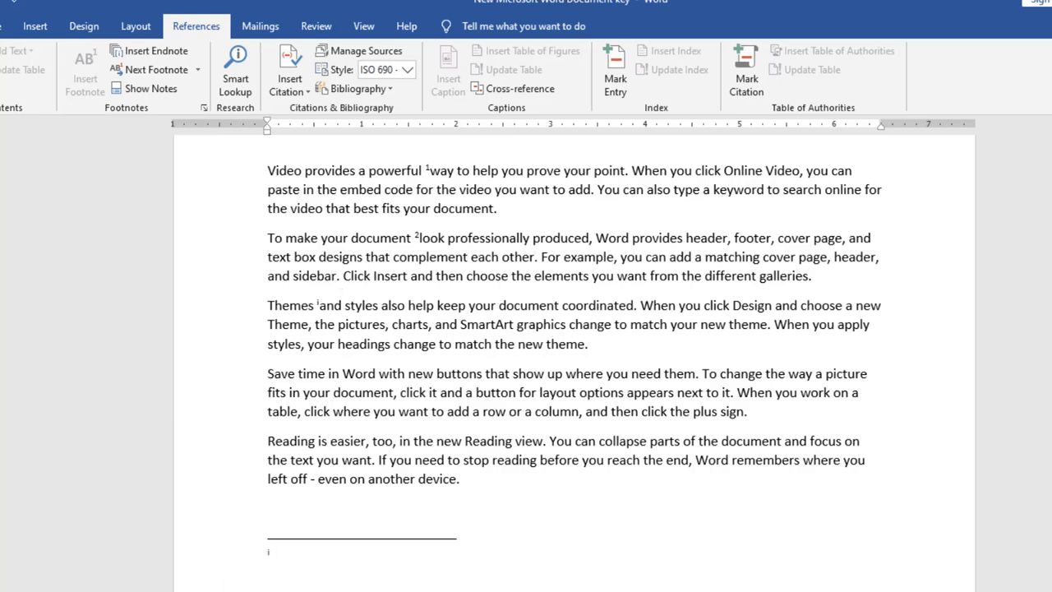
text(themes means form)
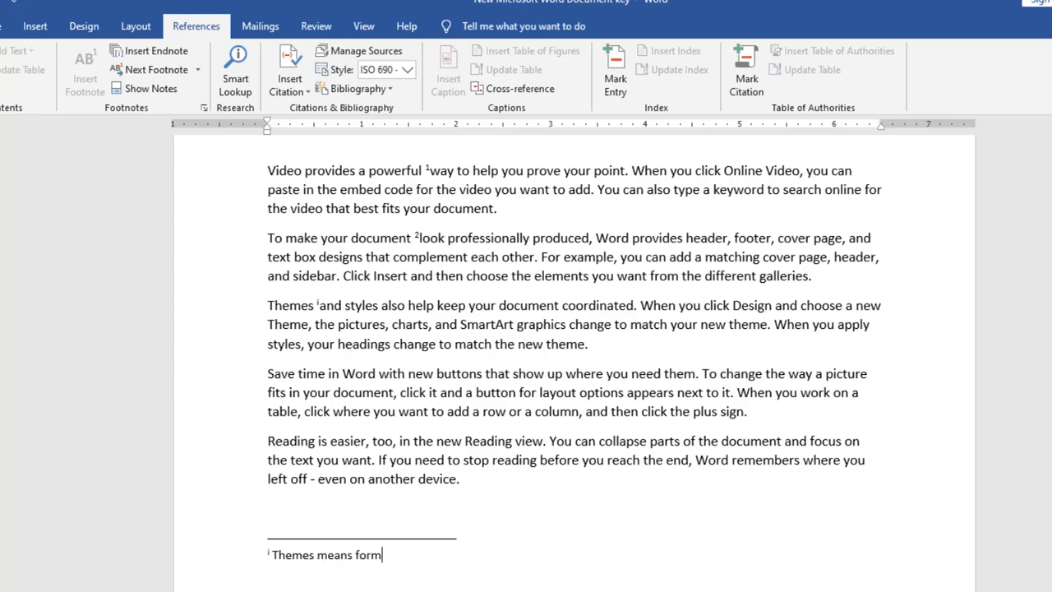
text(a)
text(t)
key(Return)
click(461, 476)
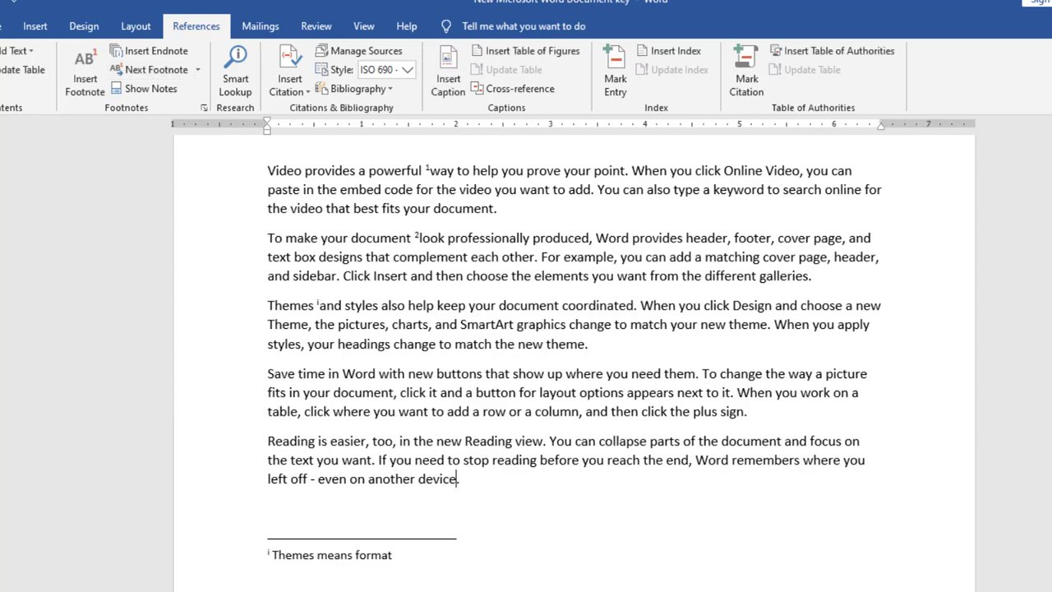
scroll(574, 361, up, 2)
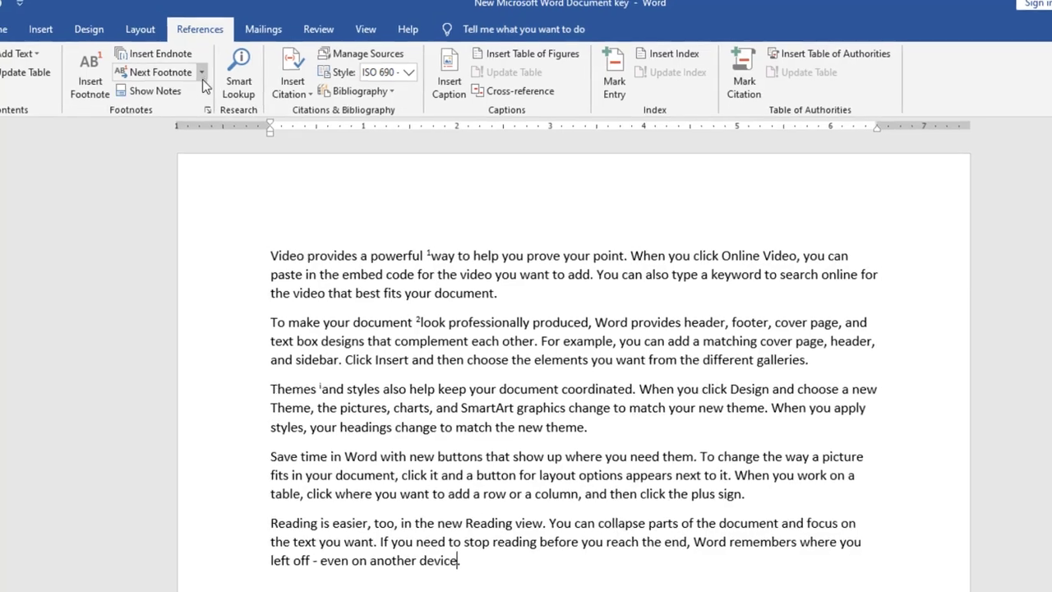
click(197, 70)
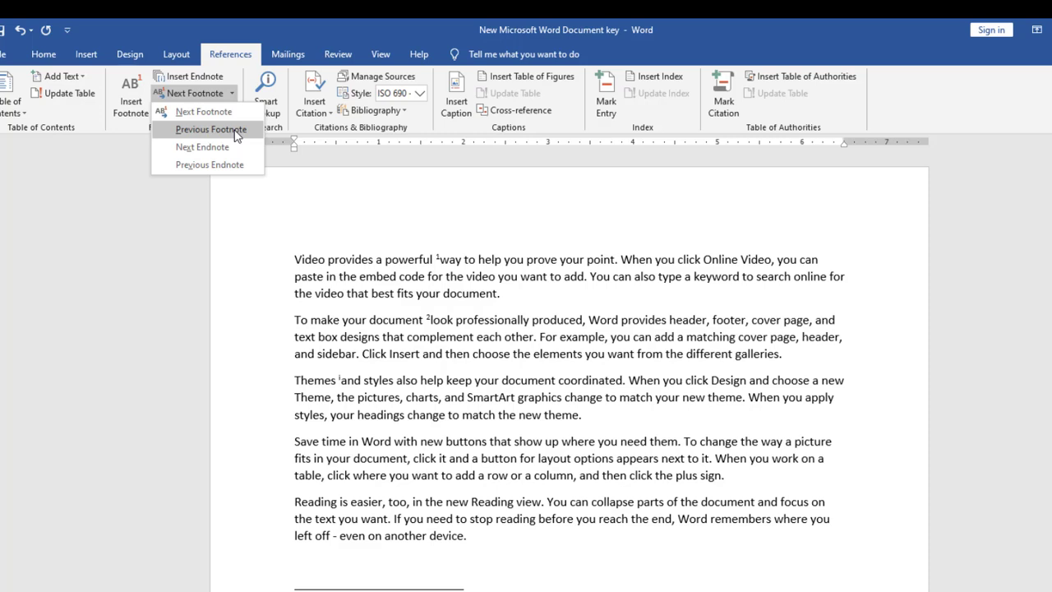
click(211, 129)
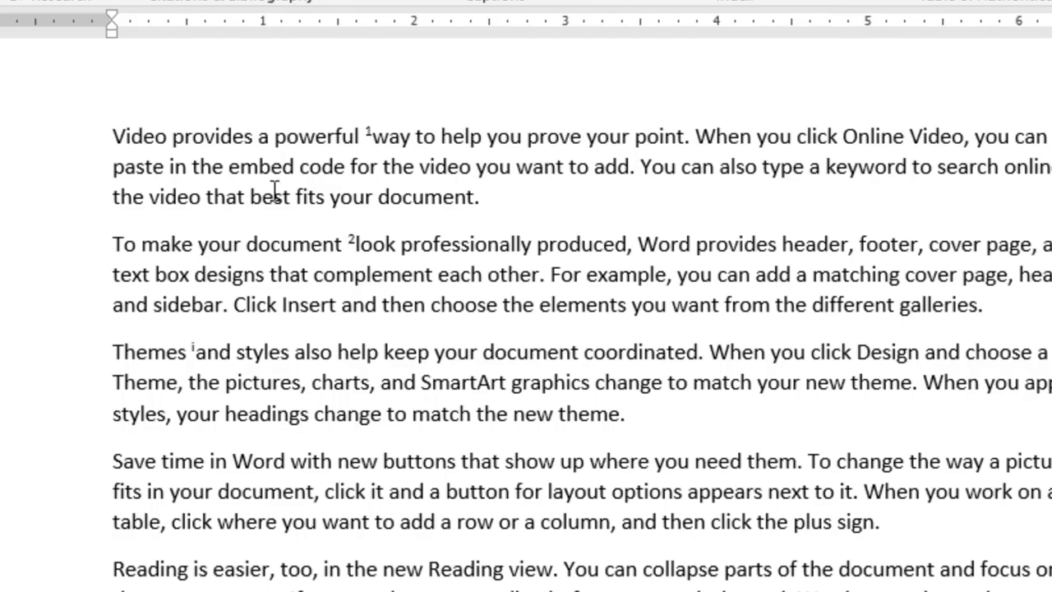
click(7, 0)
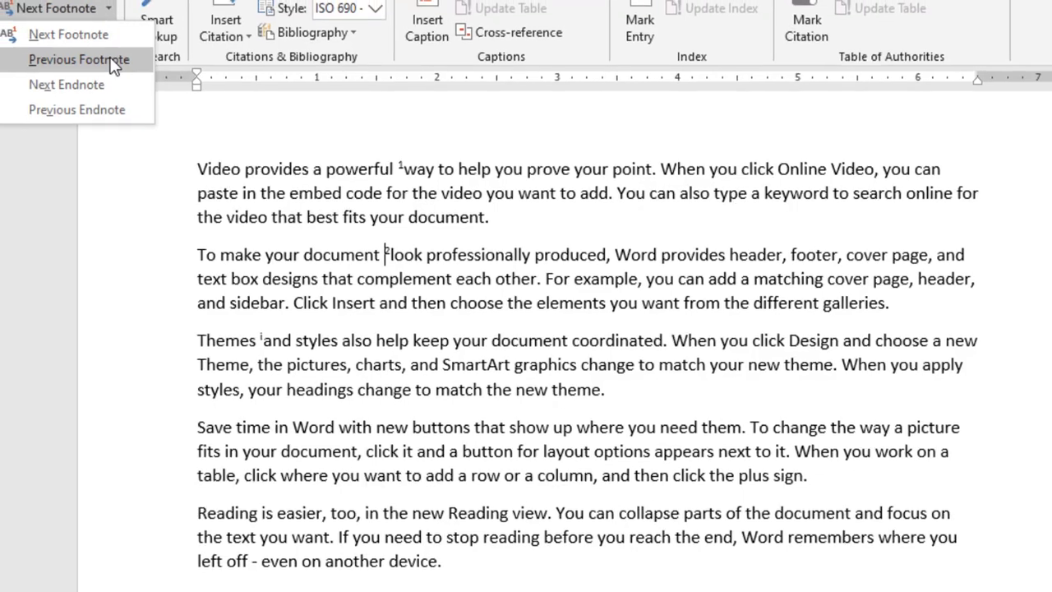
click(103, 60)
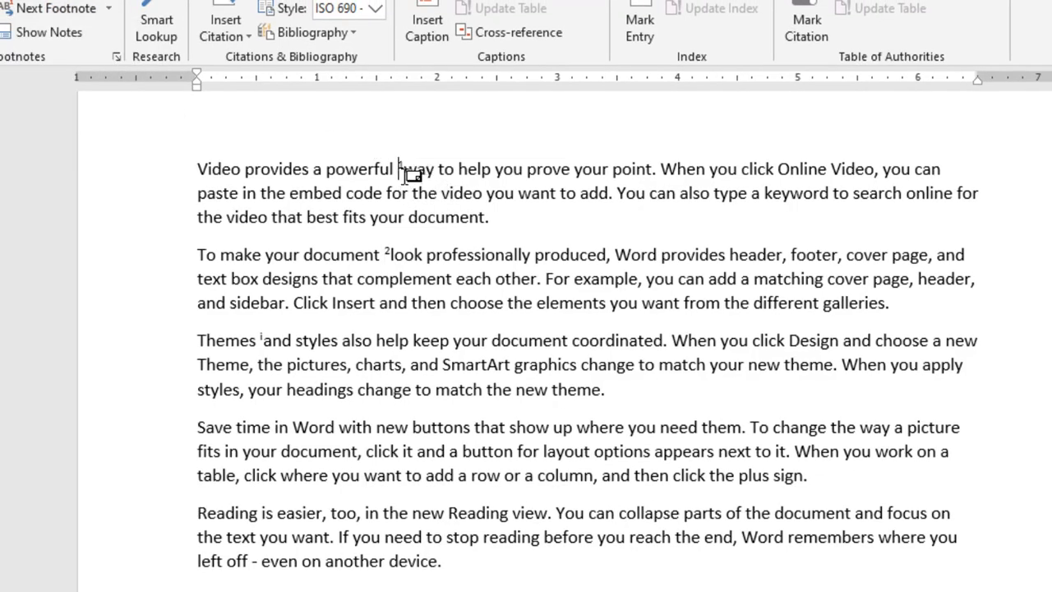
mouse_move(411, 172)
click(109, 10)
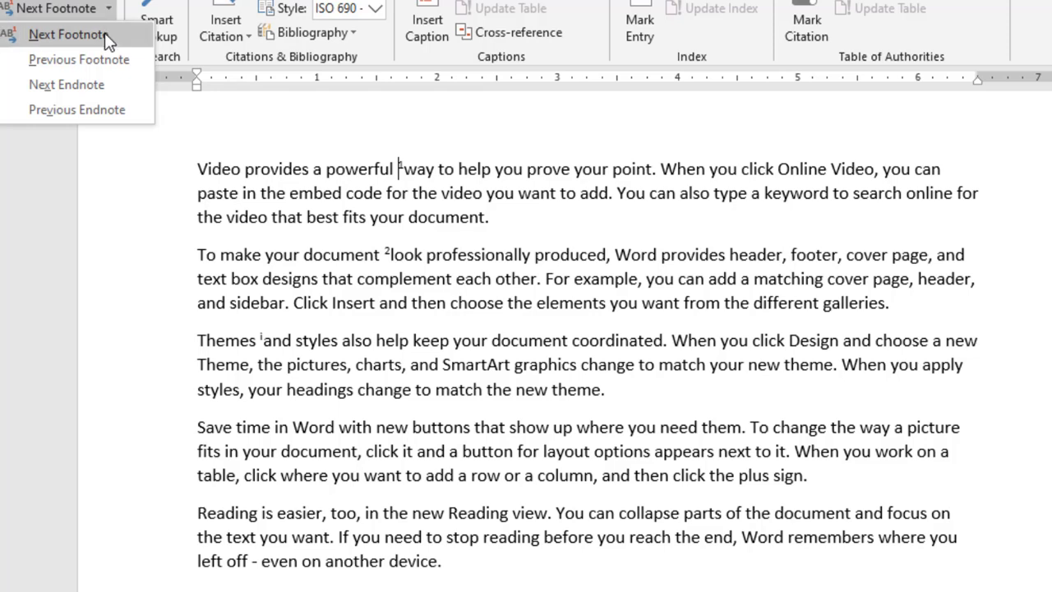
click(105, 33)
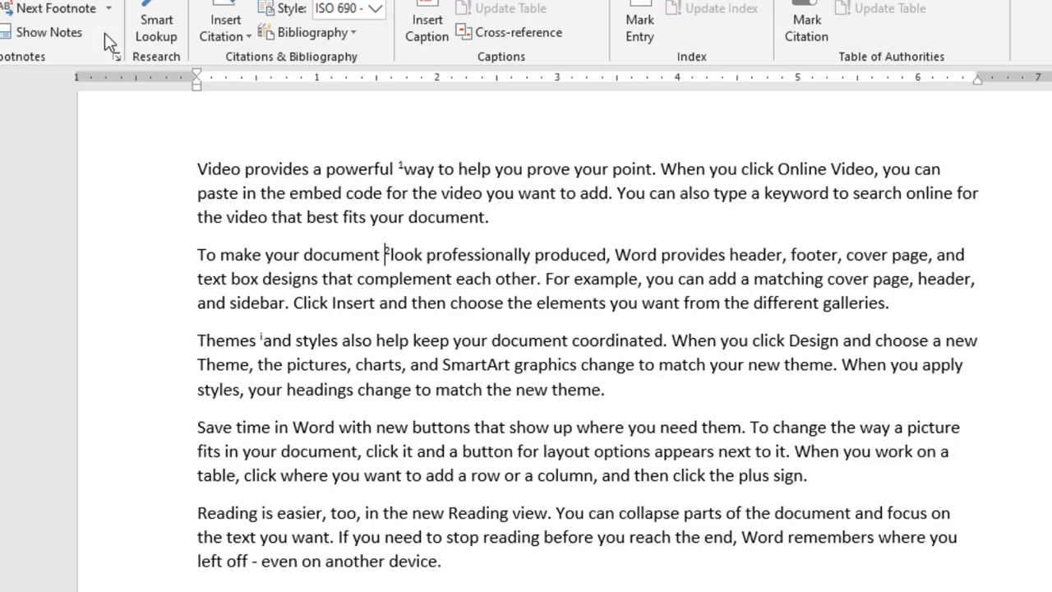
click(108, 10)
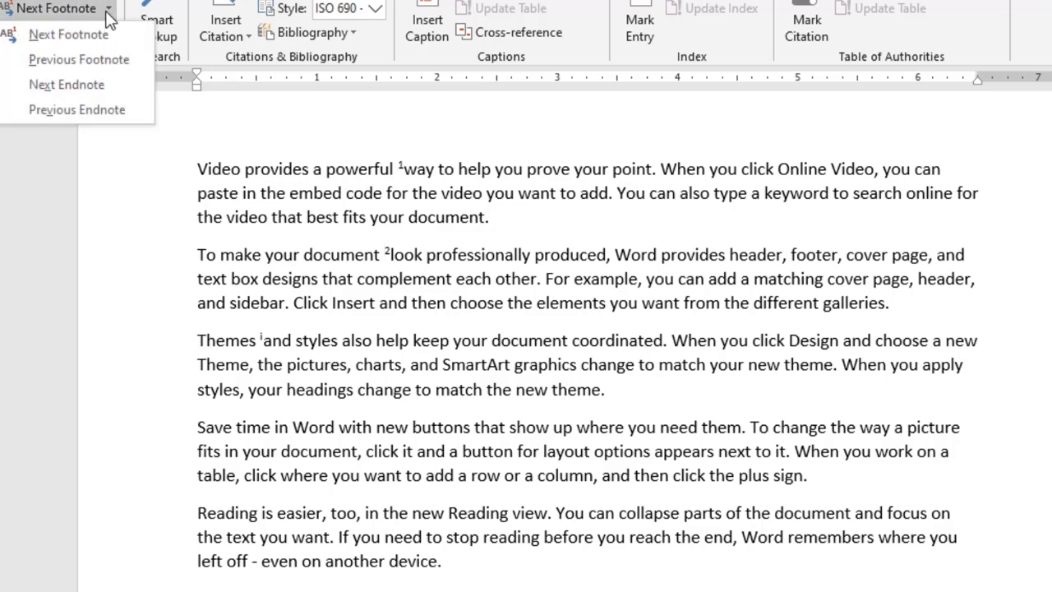
click(97, 57)
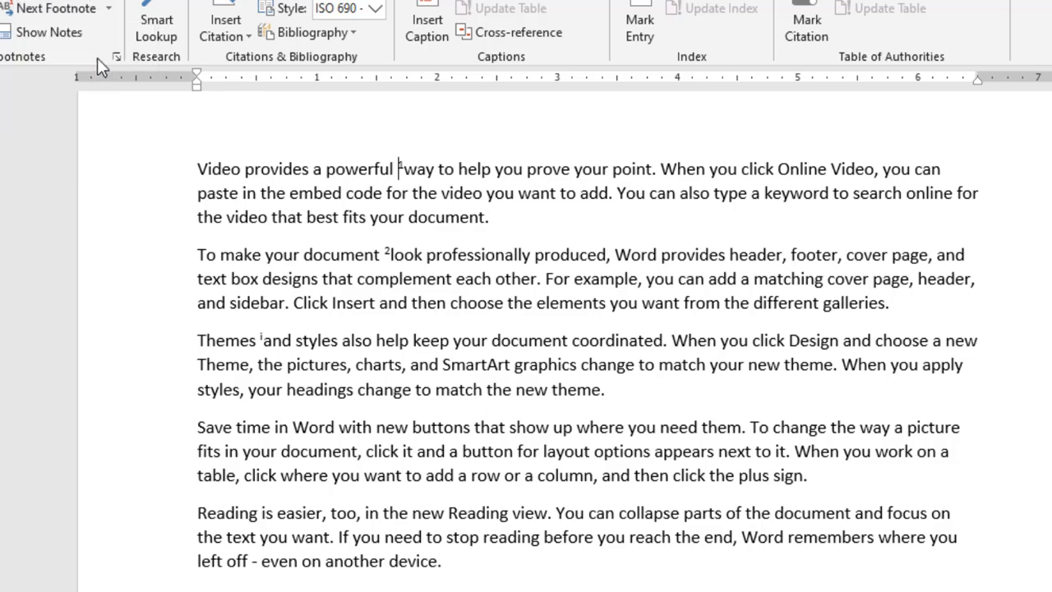
click(108, 10)
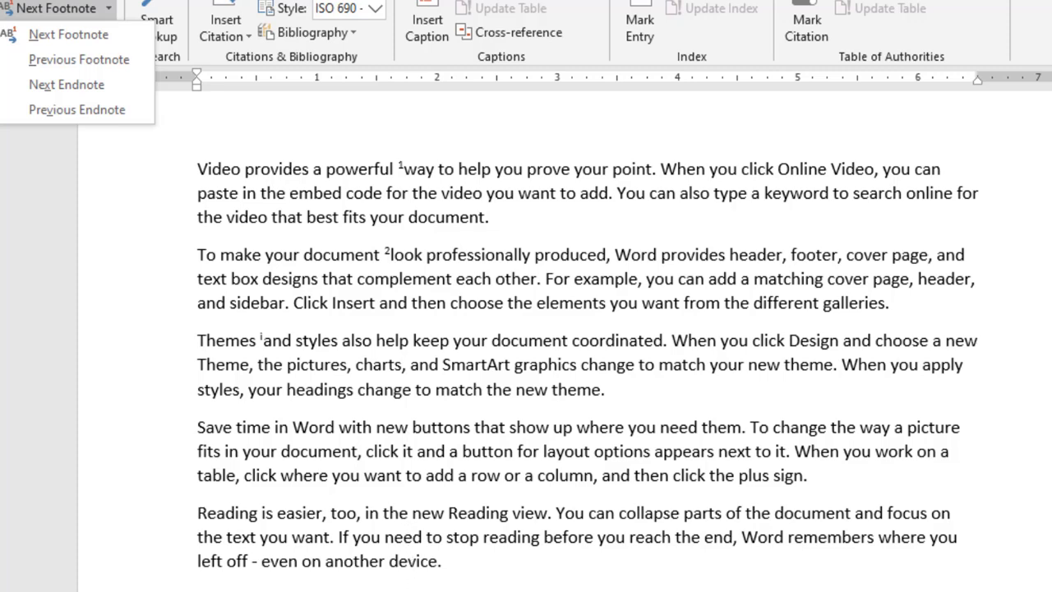
click(384, 587)
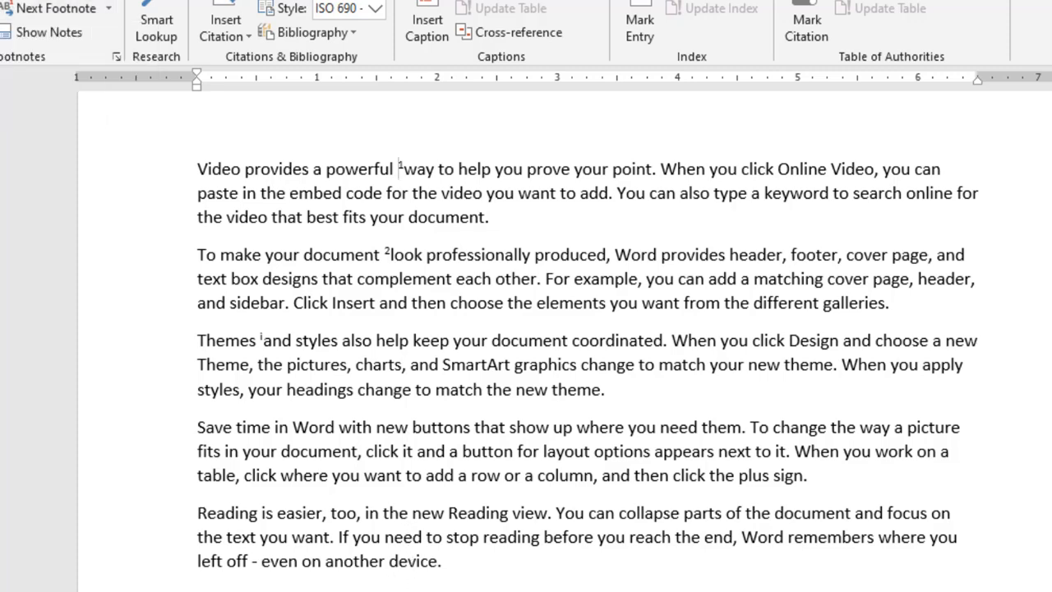
scroll(587, 342, down, 3)
scroll(965, 338, down, 3)
scroll(965, 337, up, 1)
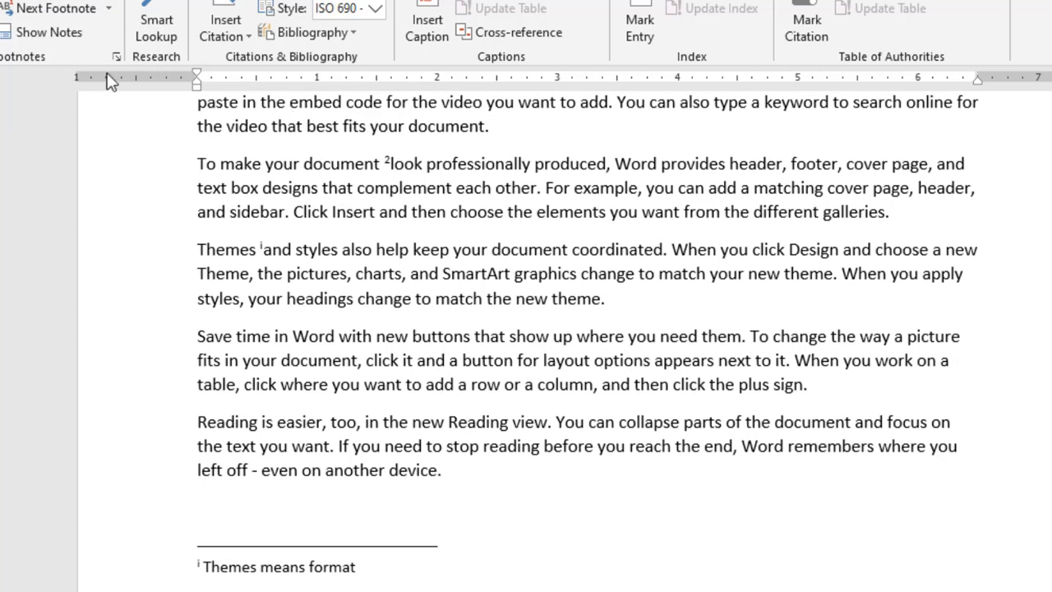
View the footnote area through Show Notes, then return to the body text
click(66, 33)
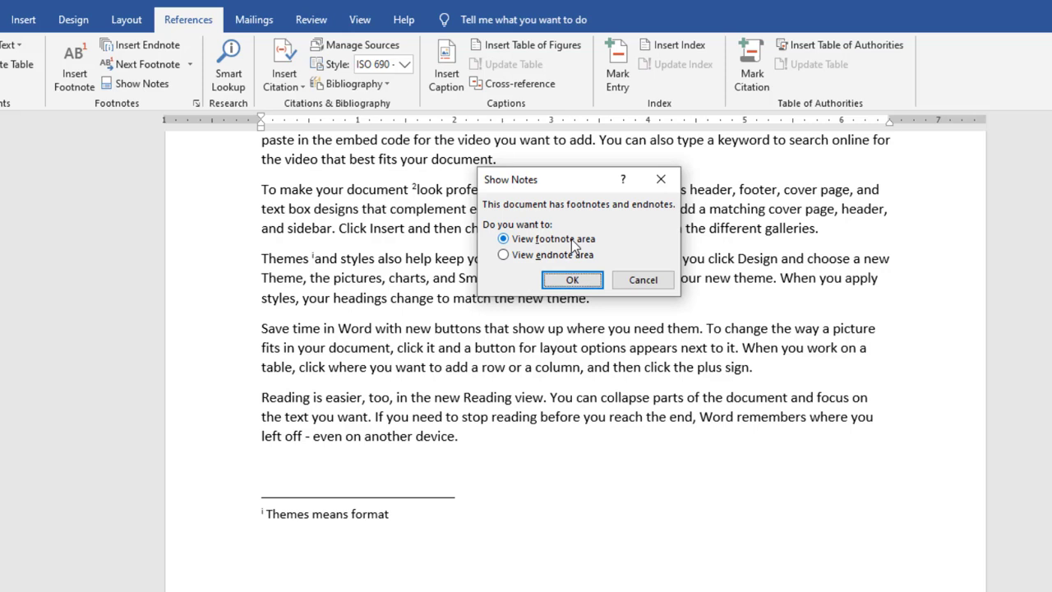
click(575, 279)
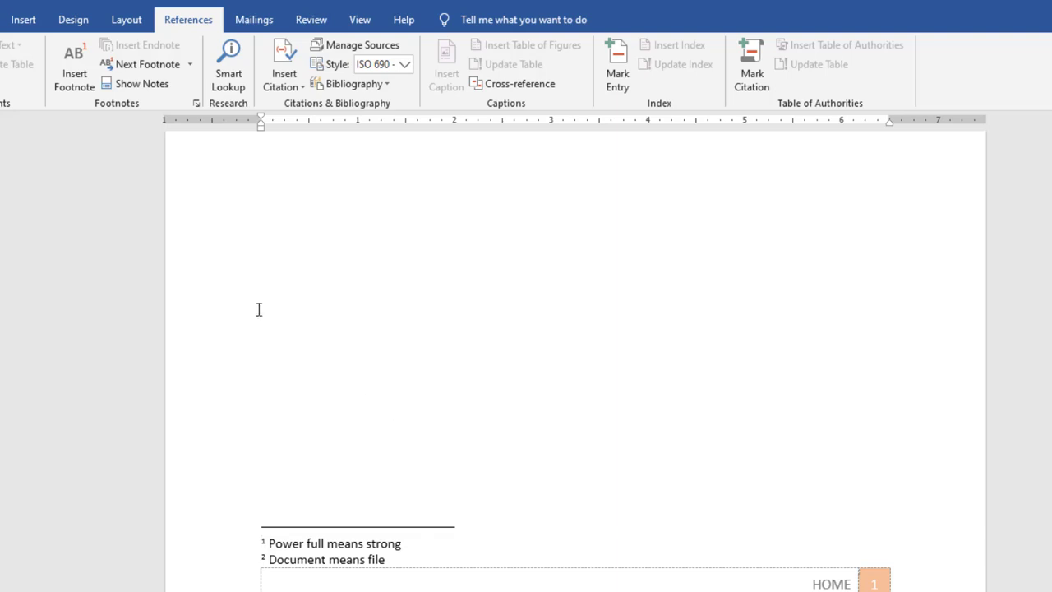
scroll(258, 309, up, 1)
click(154, 83)
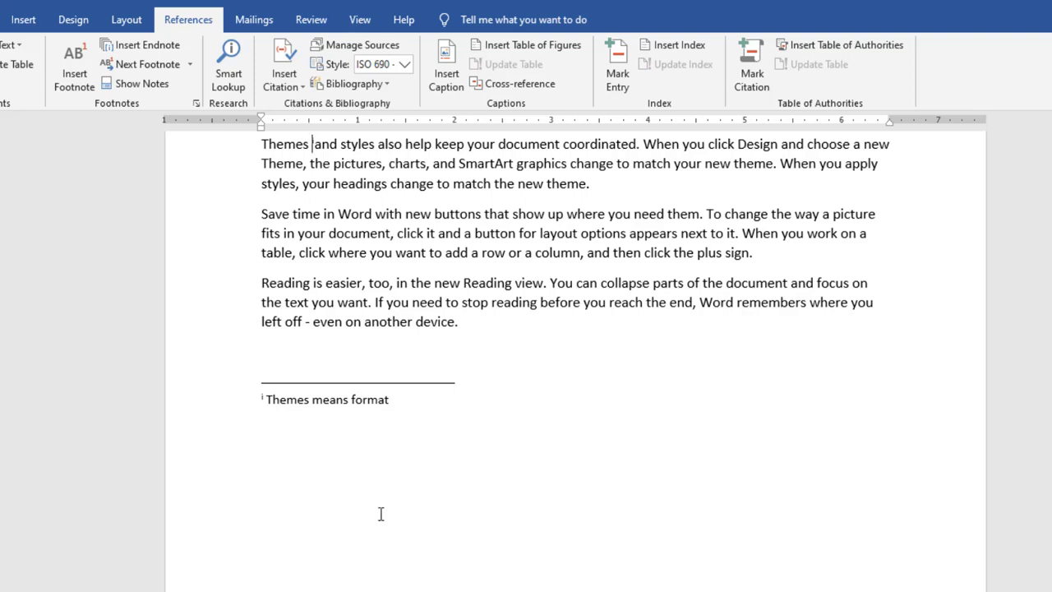
scroll(212, 160, up, 1)
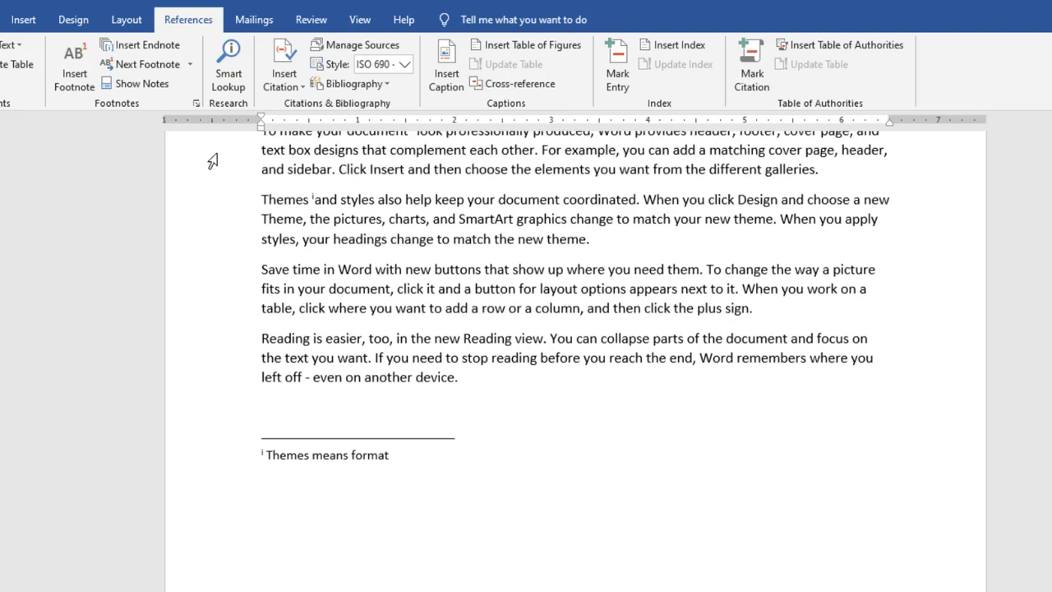
Dismiss the Show Notes choice and switch to the blank Document1 window
click(147, 89)
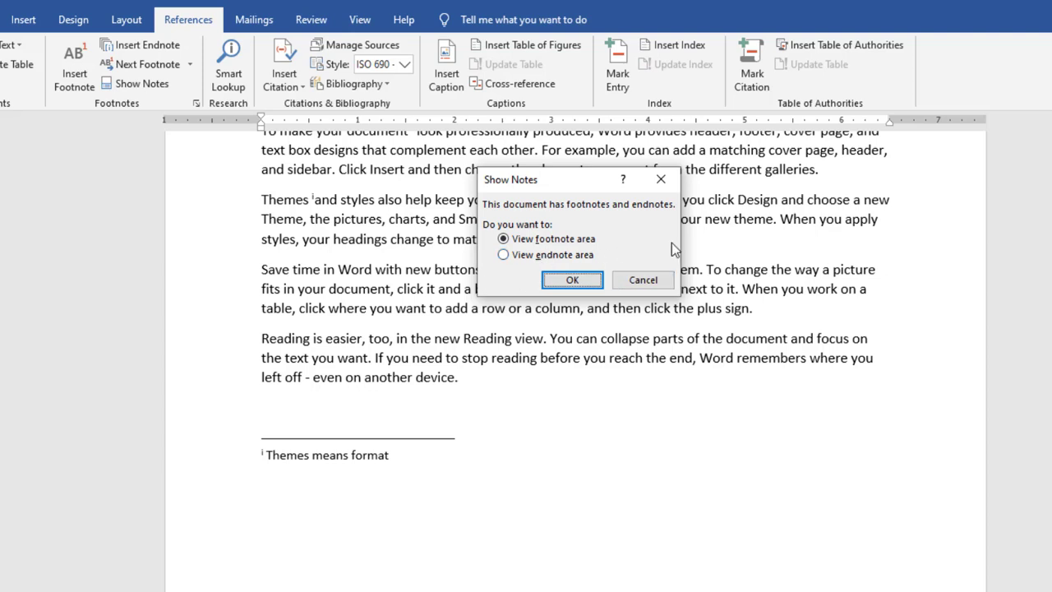
click(638, 281)
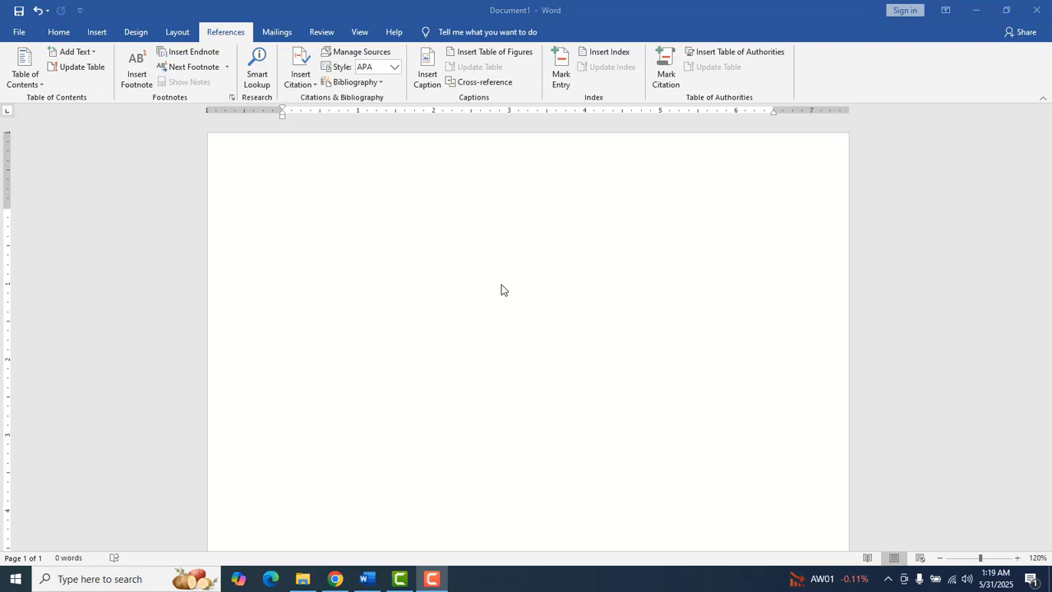
click(393, 272)
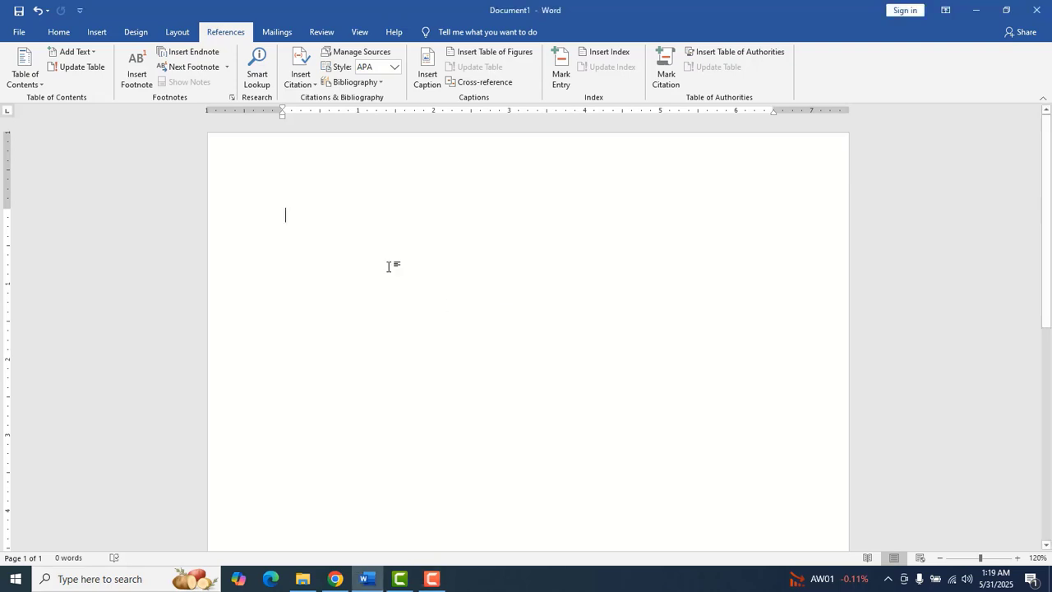
Generate five sample paragraphs in the new document with =rand()
text(=rand)
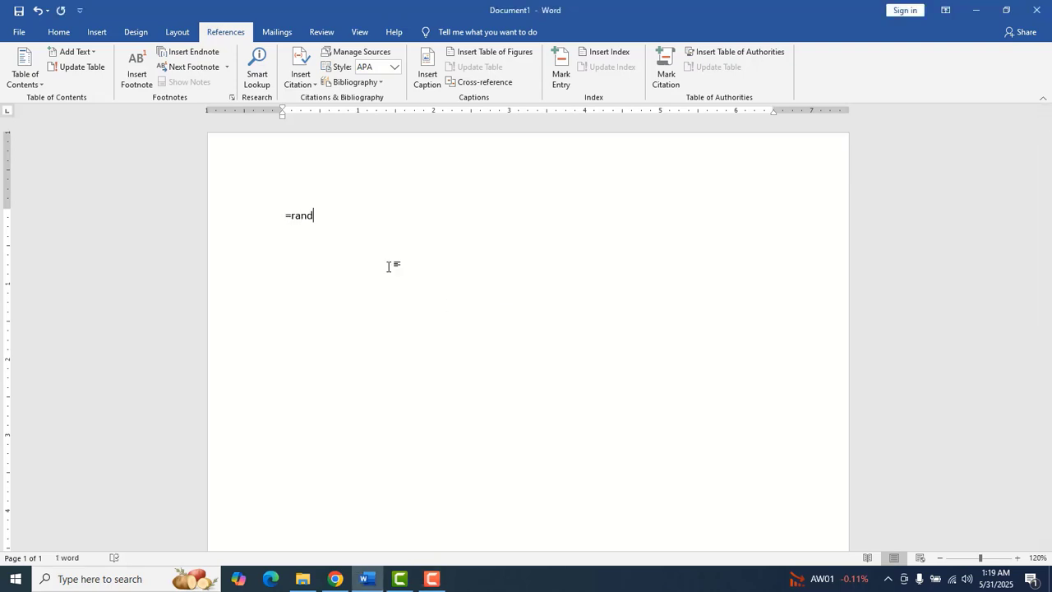
text(())
key(Return)
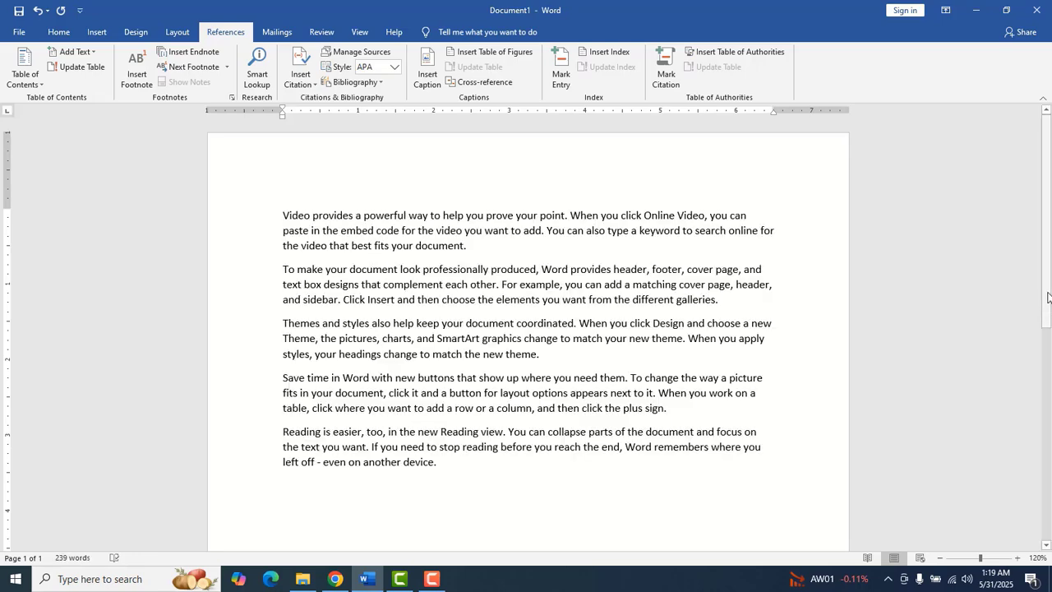
drag(1047, 292, 1042, 327)
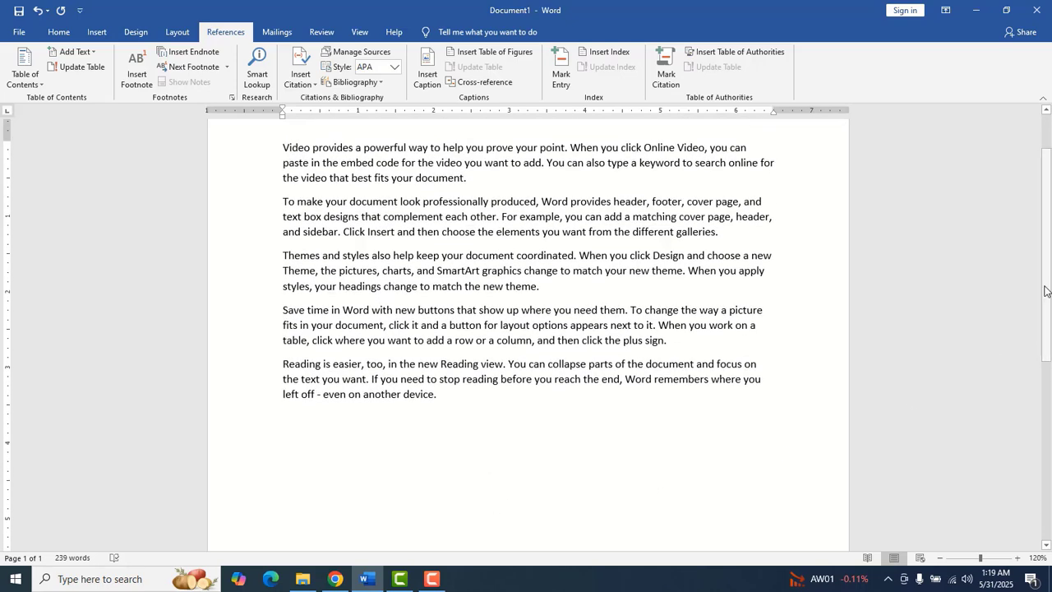
mouse_move(1047, 292)
mouse_down()
mouse_move(1047, 262)
mouse_move(1044, 298)
mouse_move(1042, 287)
mouse_up()
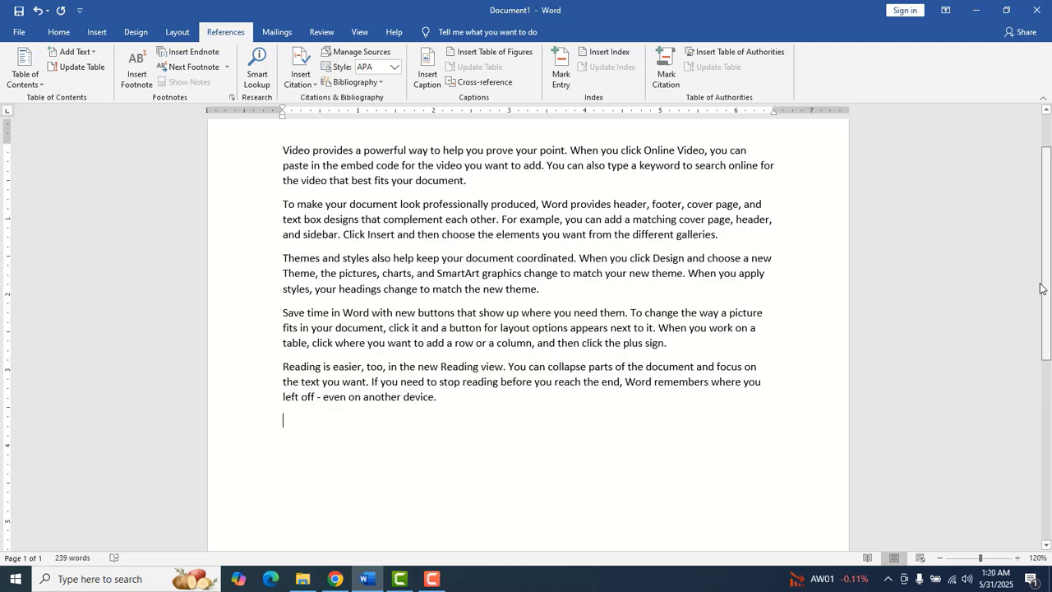
drag(1042, 288, 1042, 277)
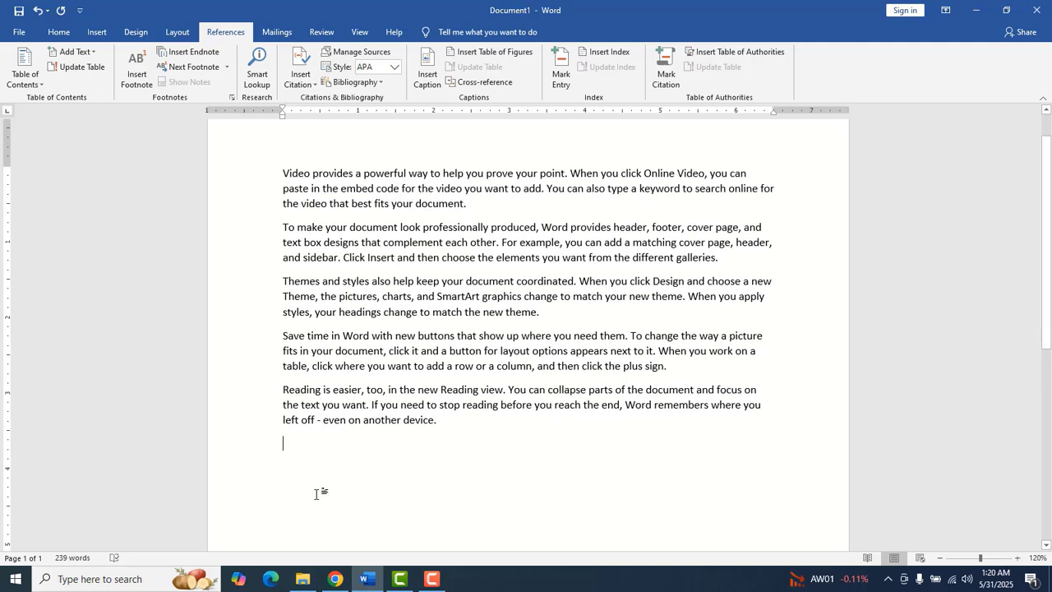
Bring up the Create Source dialog from Insert Citation > Add New Source and reposition it
click(301, 88)
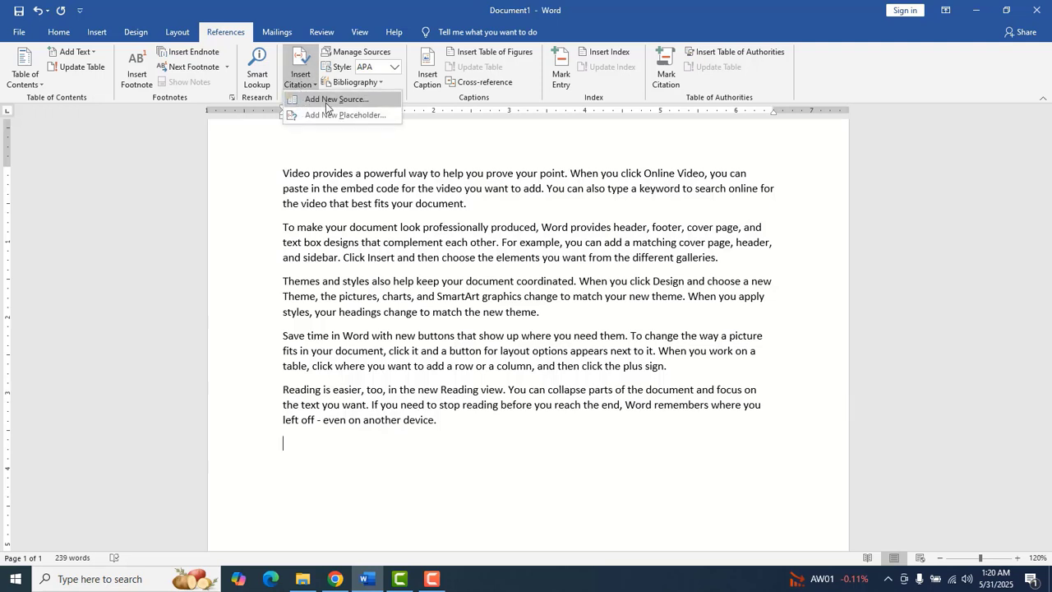
click(327, 102)
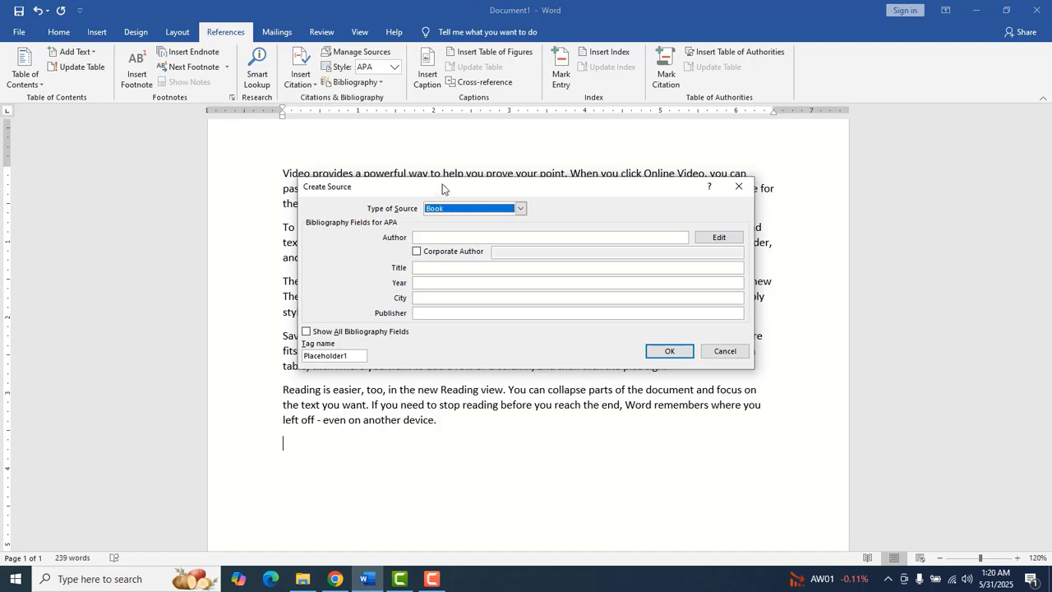
drag(443, 190, 494, 140)
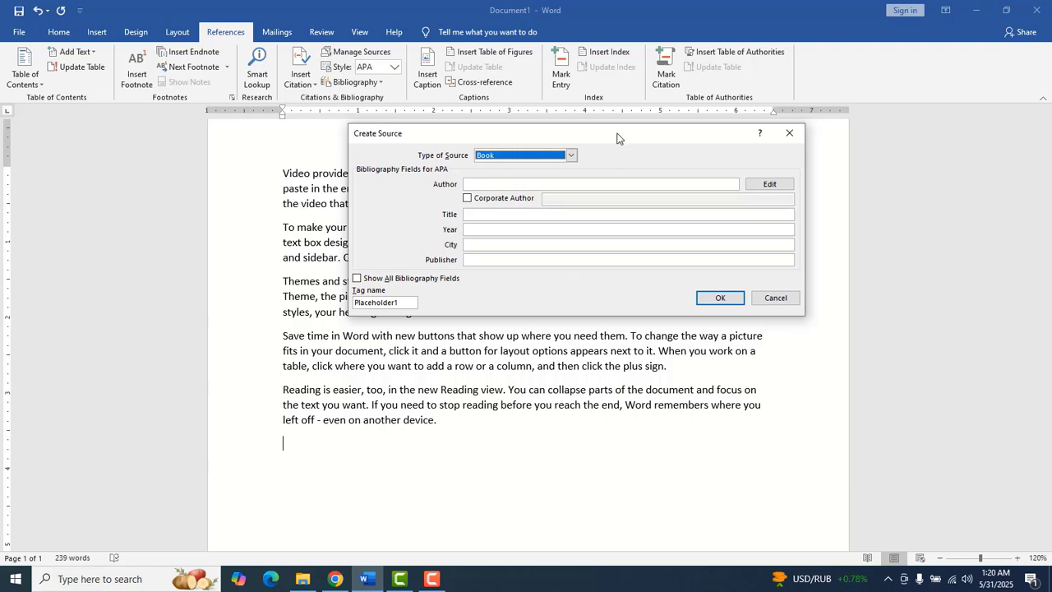
drag(618, 137, 604, 157)
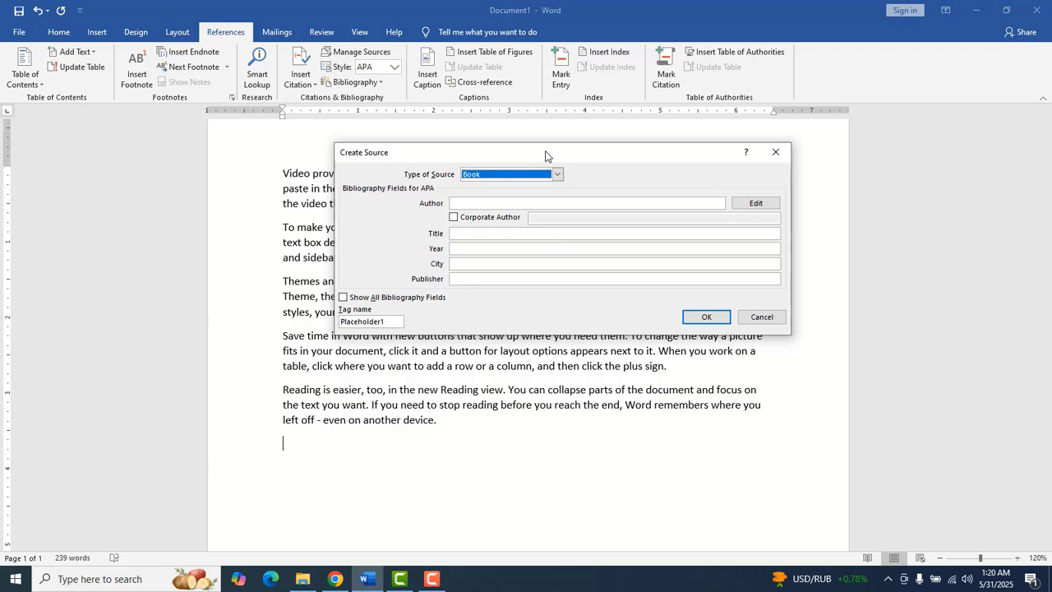
drag(546, 155, 569, 156)
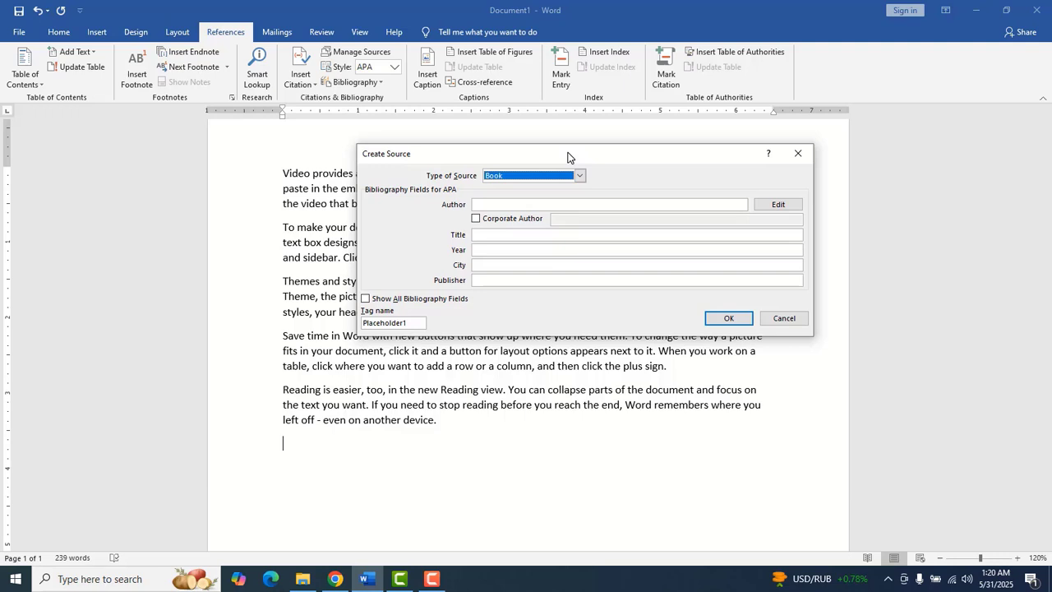
Create a book source with the author's name, title 'ms word', 2019, karachi, publisher 'peti wala'
click(526, 204)
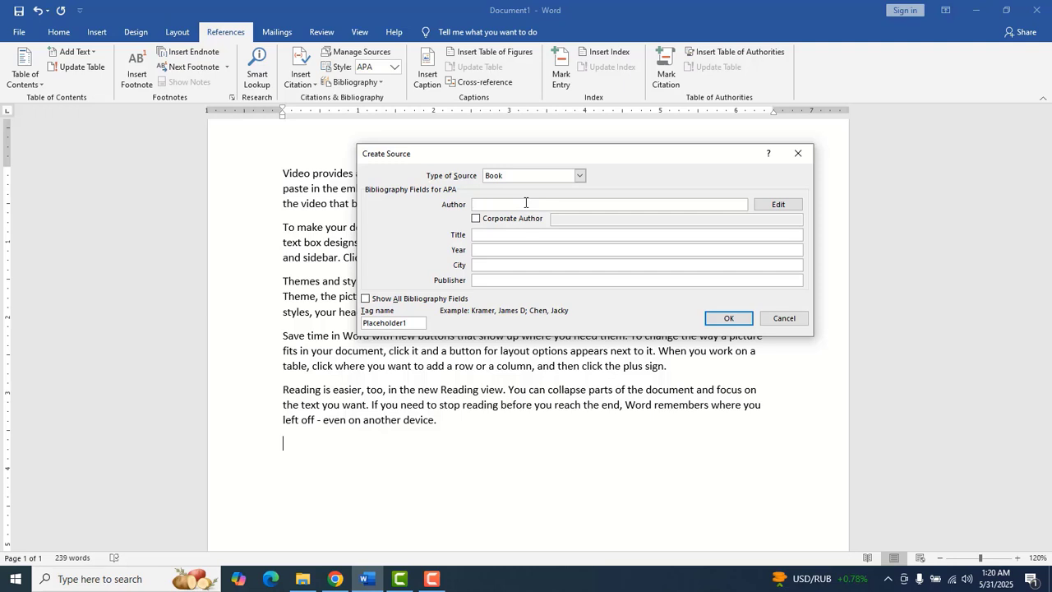
click(519, 235)
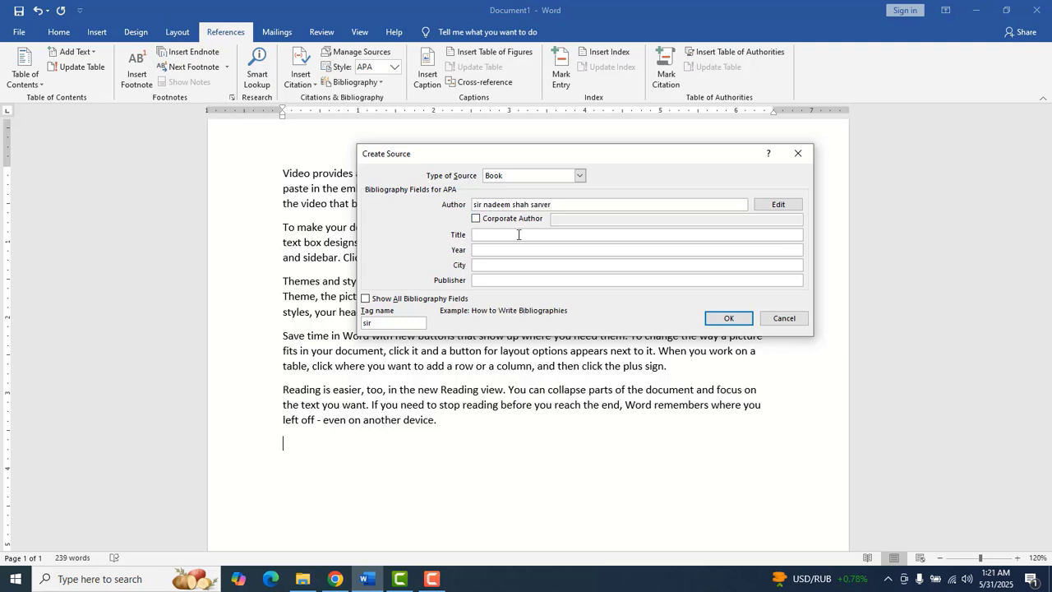
text(ms word)
click(537, 251)
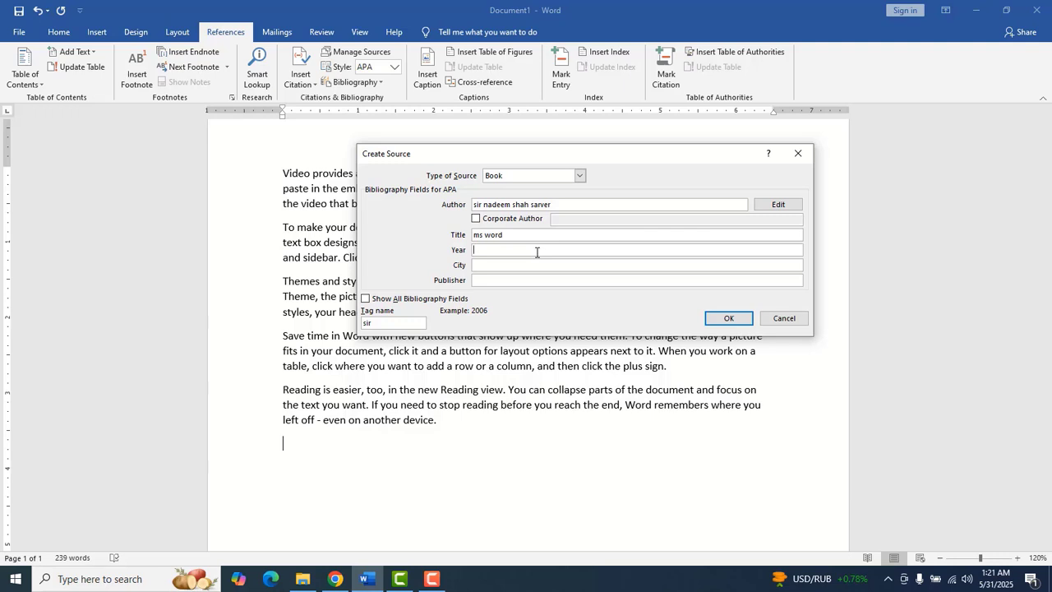
text(2019)
click(541, 266)
text(karachi)
click(498, 282)
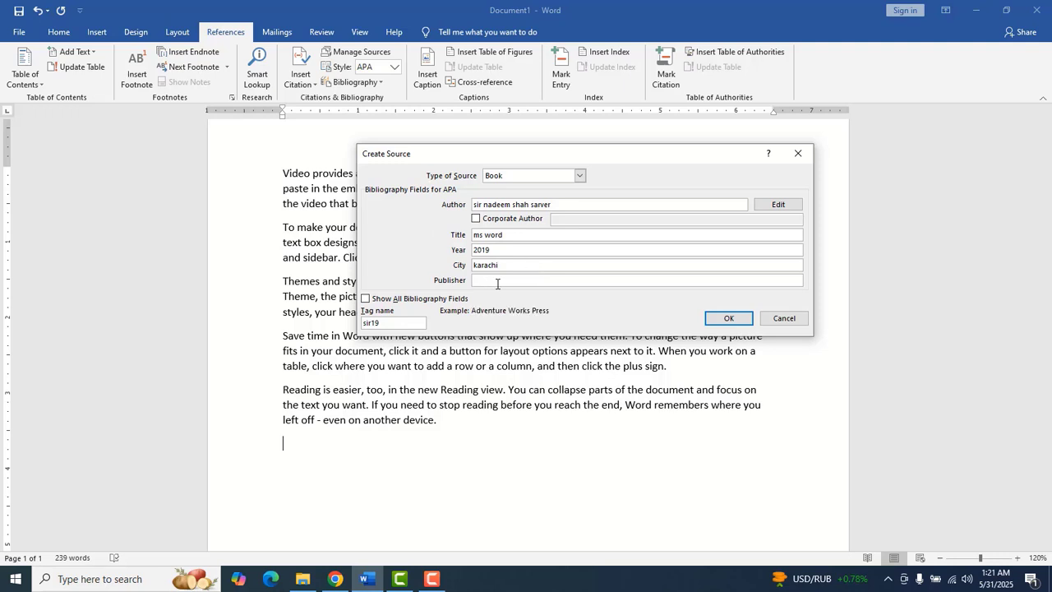
text(peti wala)
click(730, 319)
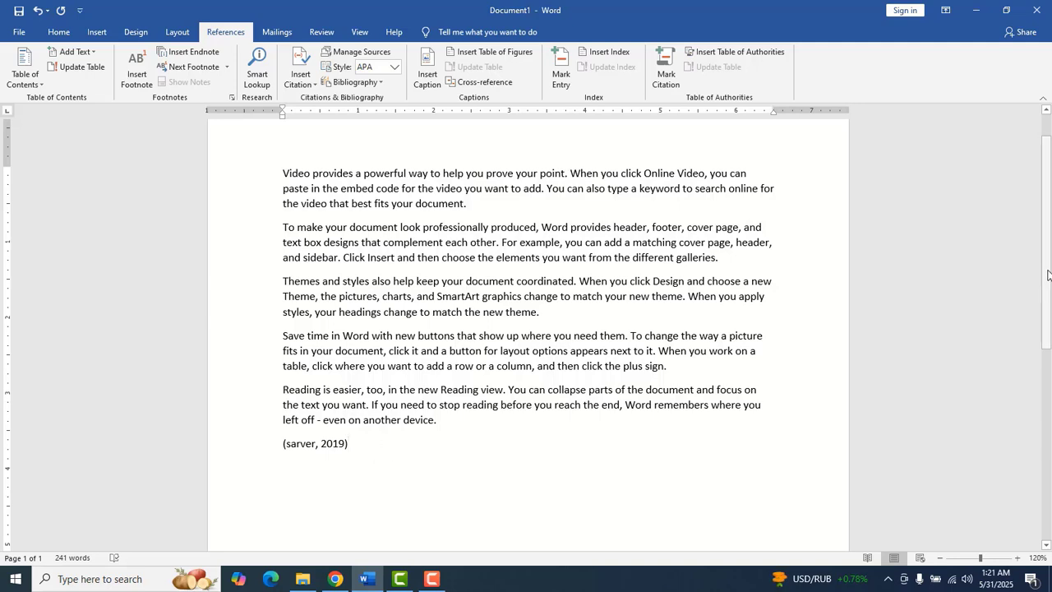
Insert a Bibliography listing the ms word source
drag(1048, 275, 1049, 302)
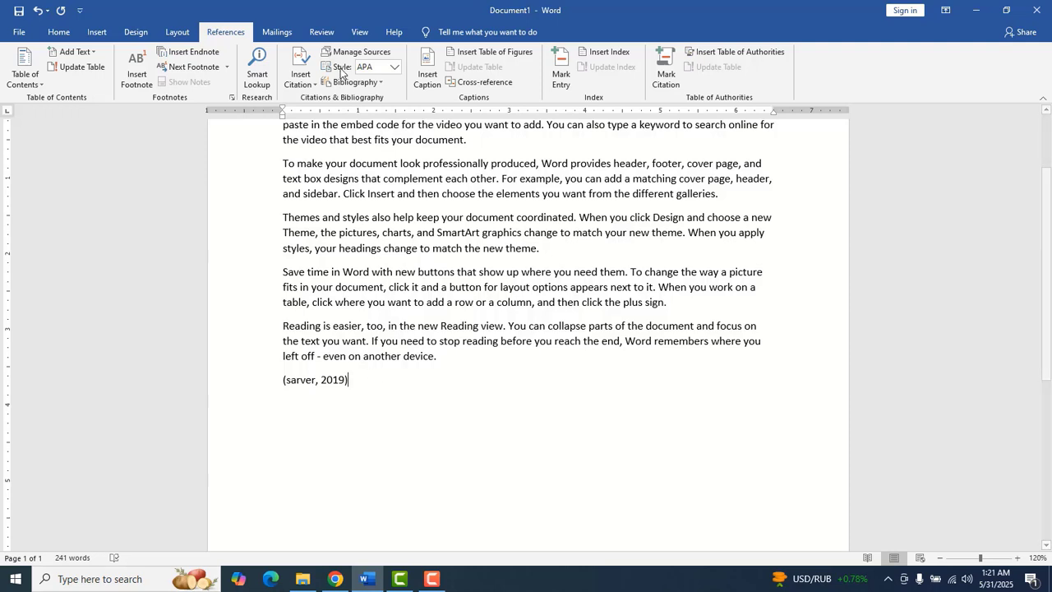
click(383, 83)
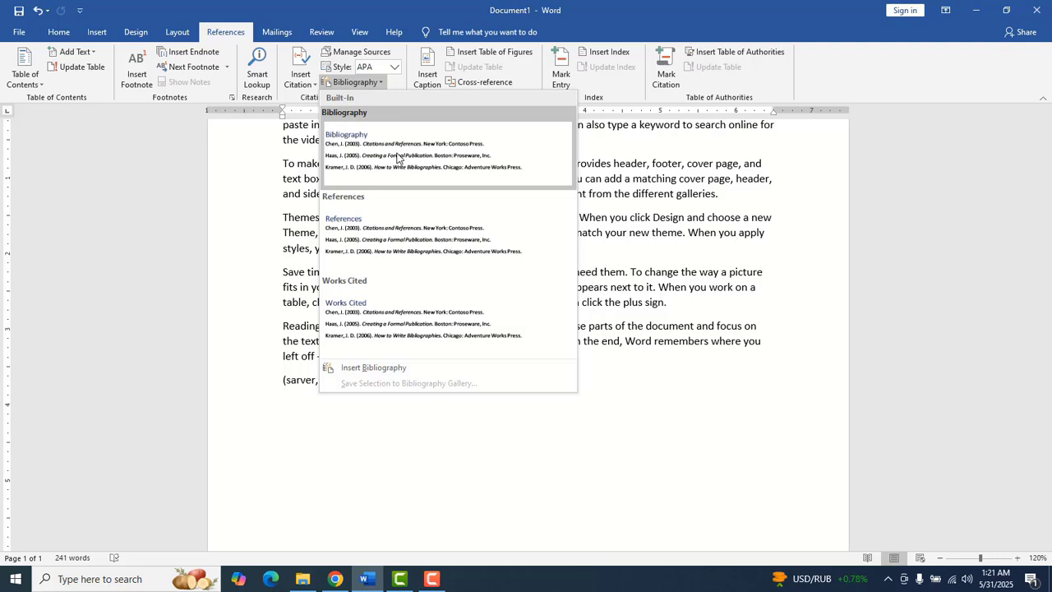
click(397, 156)
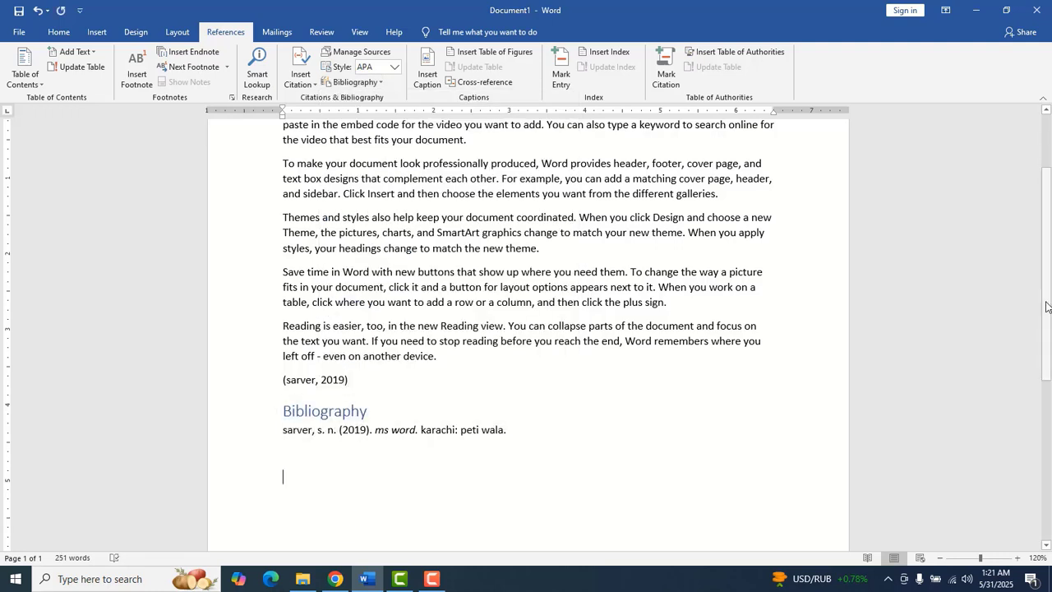
Switch the bibliography style to ISO 690 - First Element and Date
drag(1049, 295, 1049, 345)
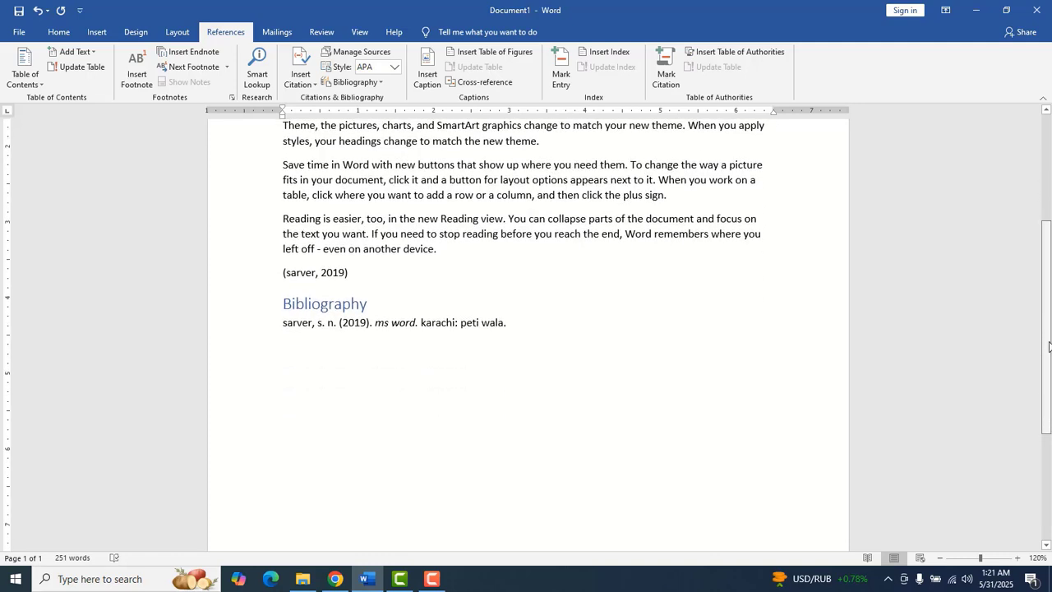
drag(1049, 346, 1049, 327)
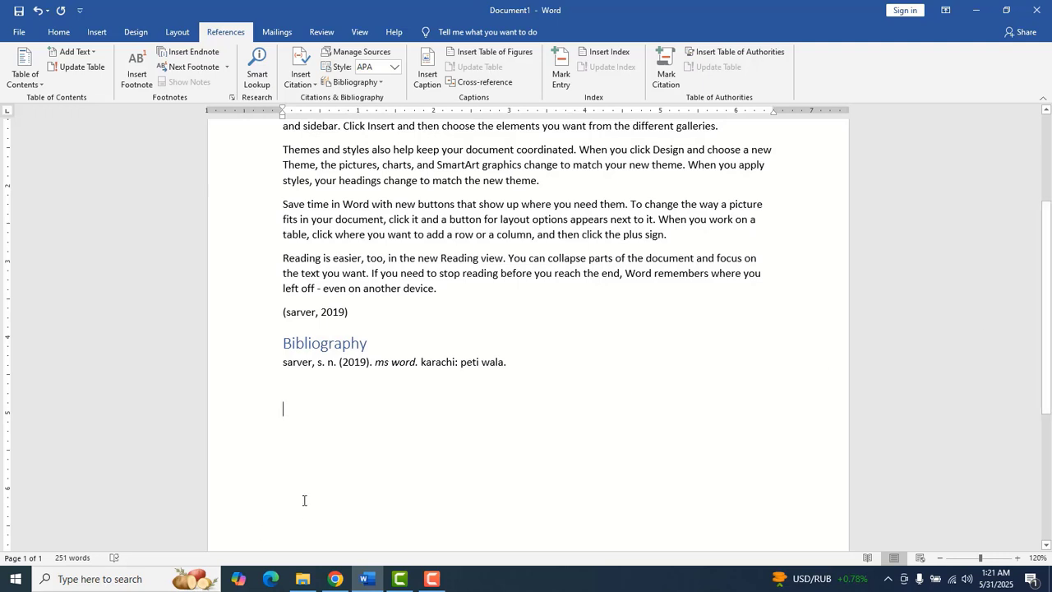
click(394, 68)
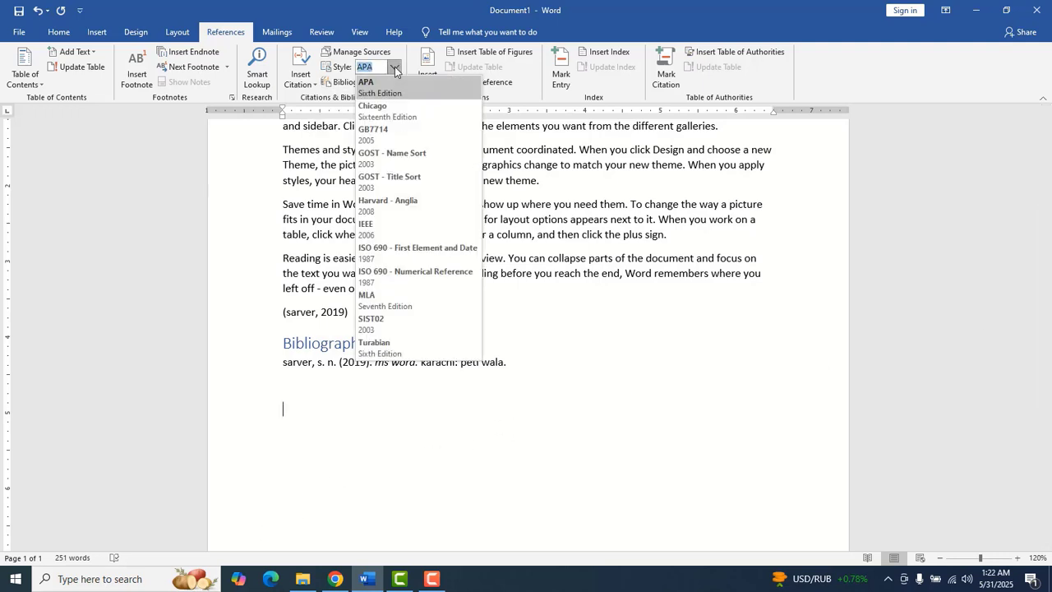
click(453, 248)
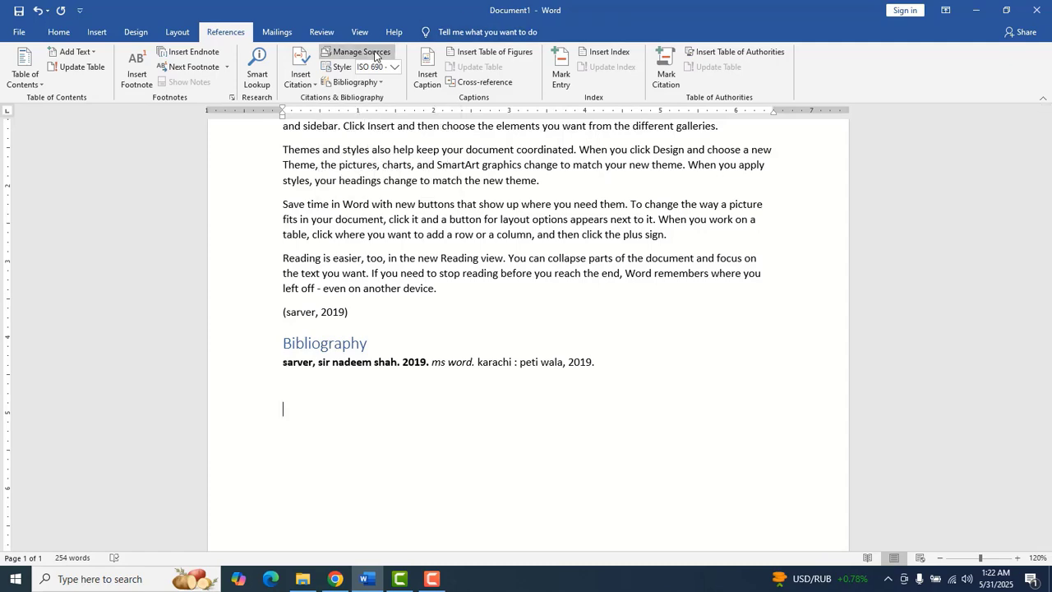
Delete the ms office source and set the ms word source's Standard Number to 5
click(362, 52)
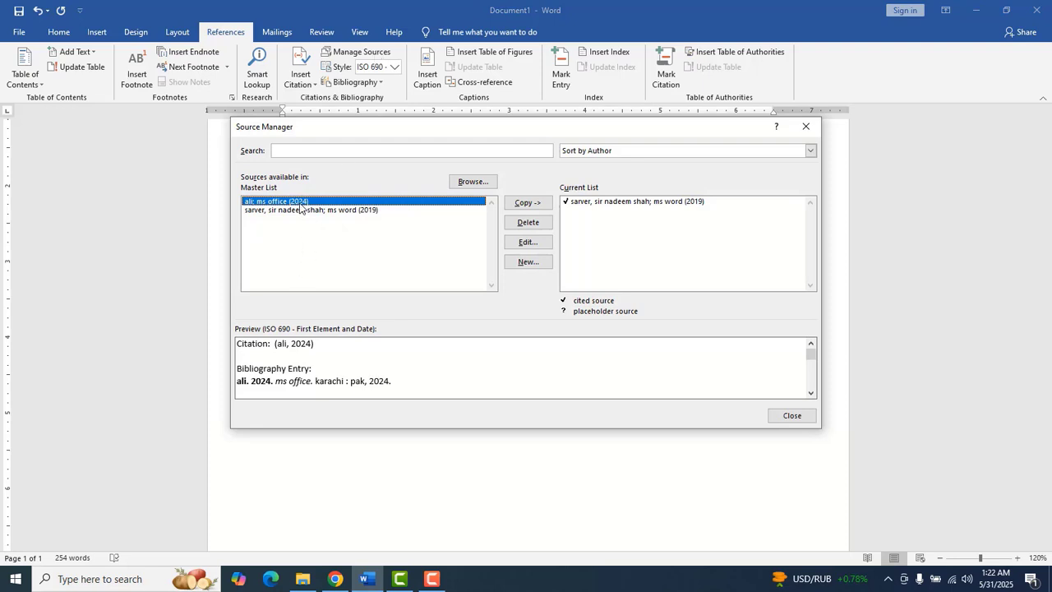
click(529, 223)
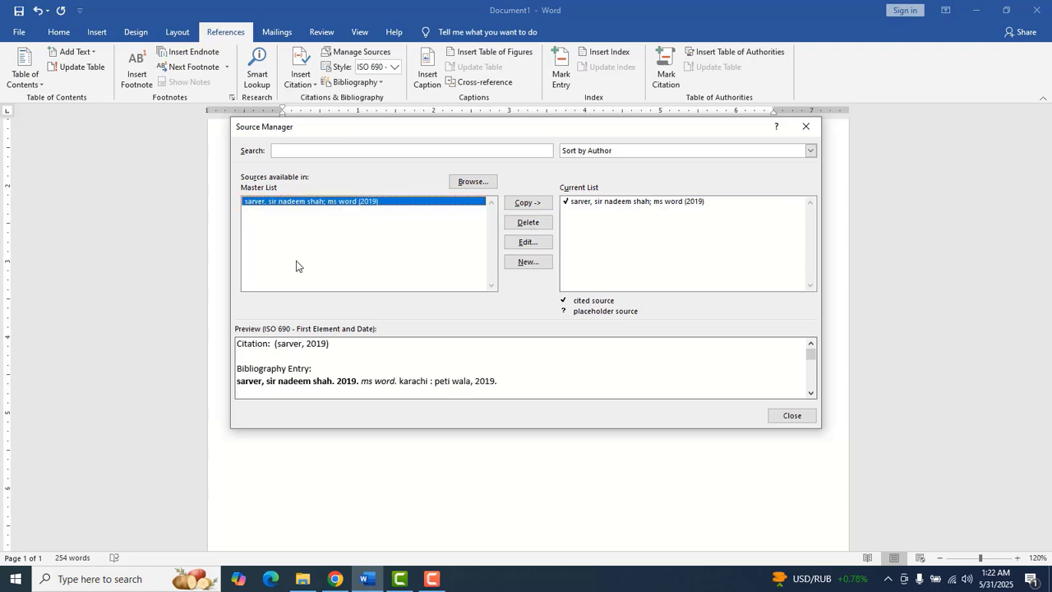
click(527, 242)
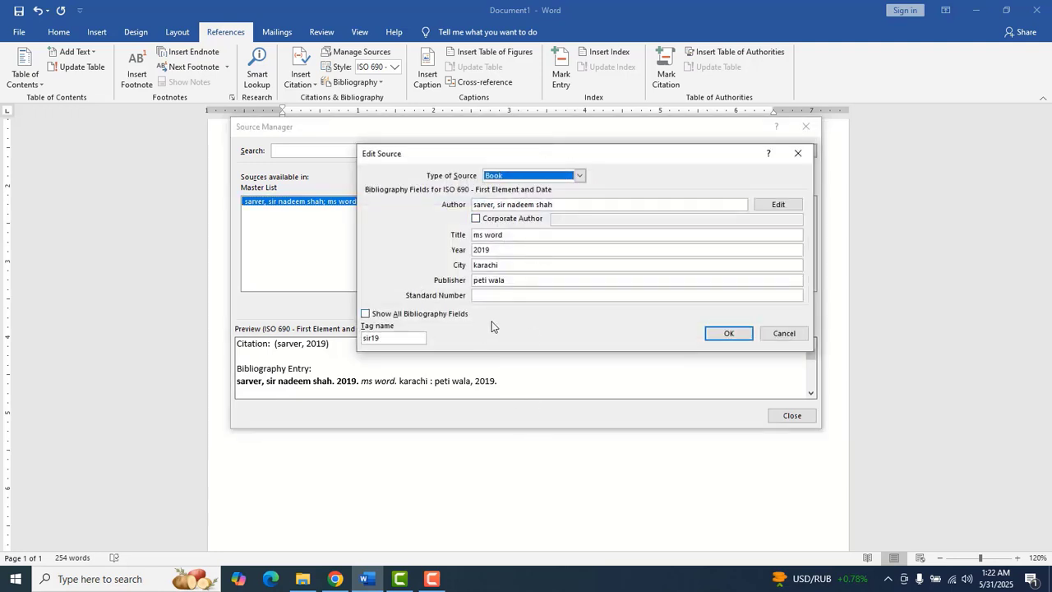
click(496, 296)
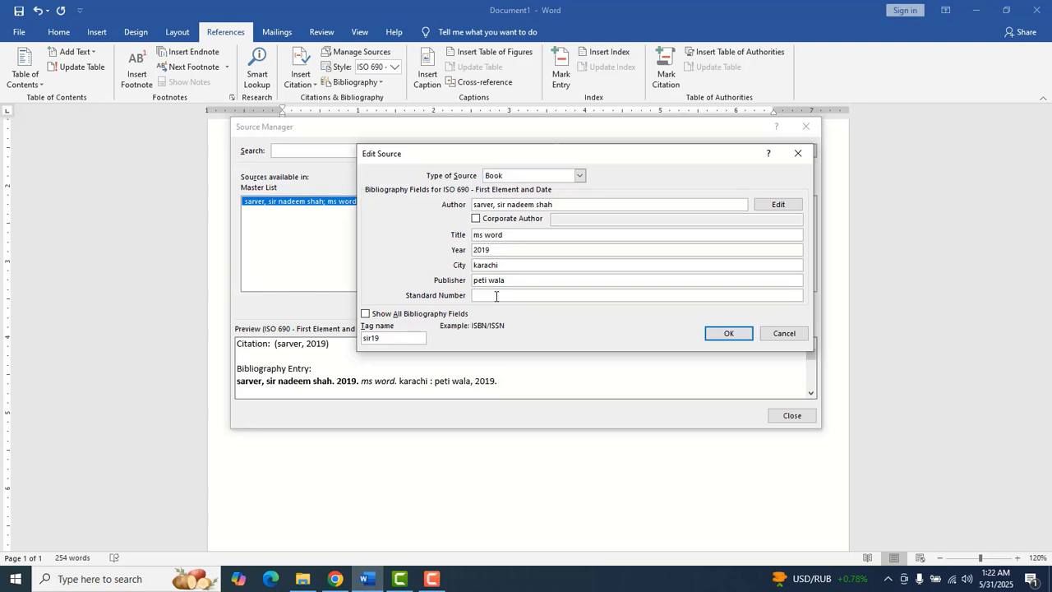
text(5)
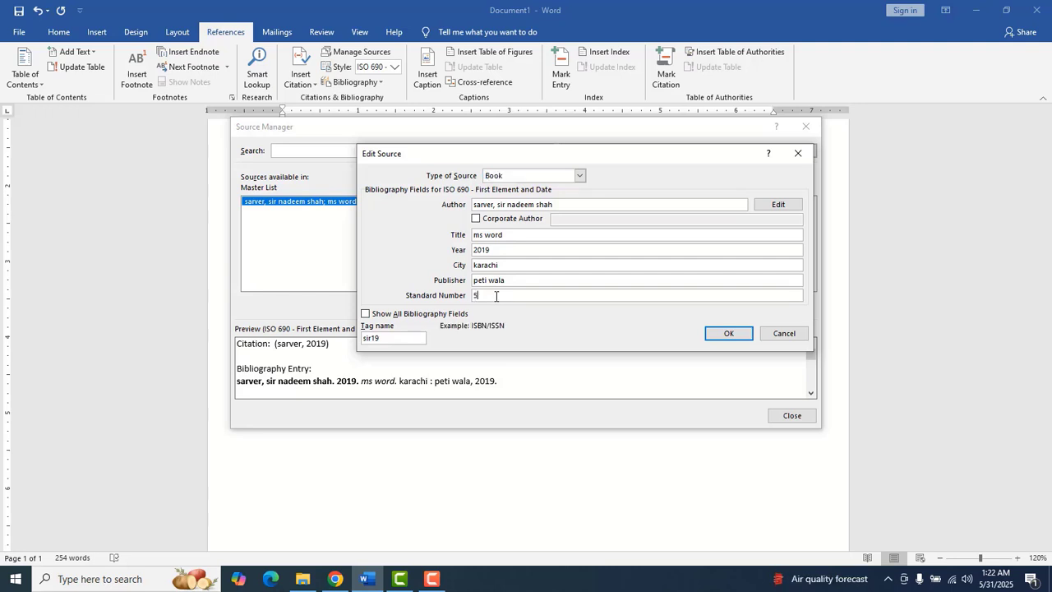
click(732, 333)
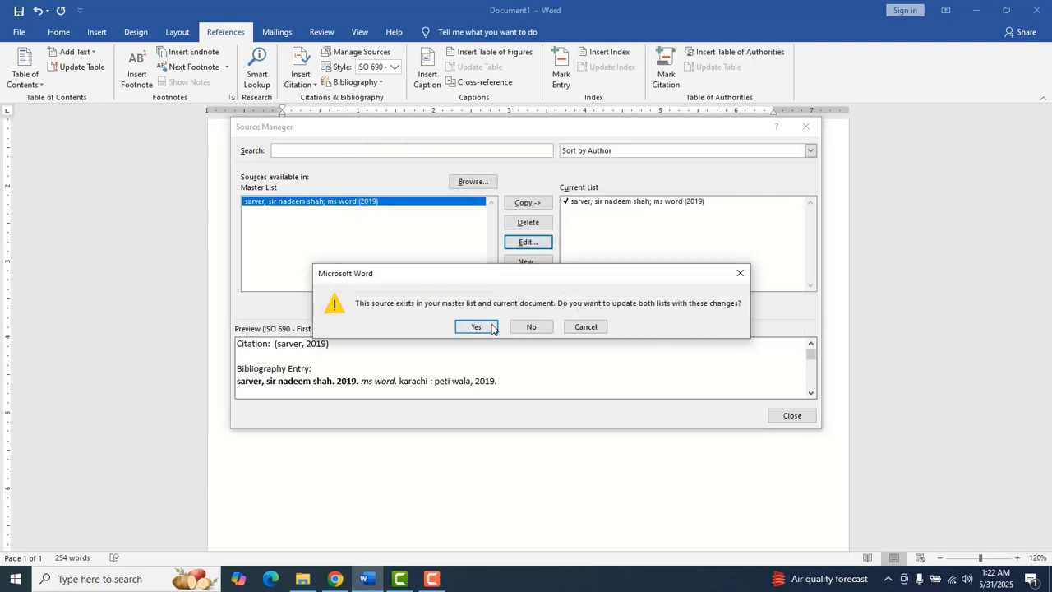
click(474, 328)
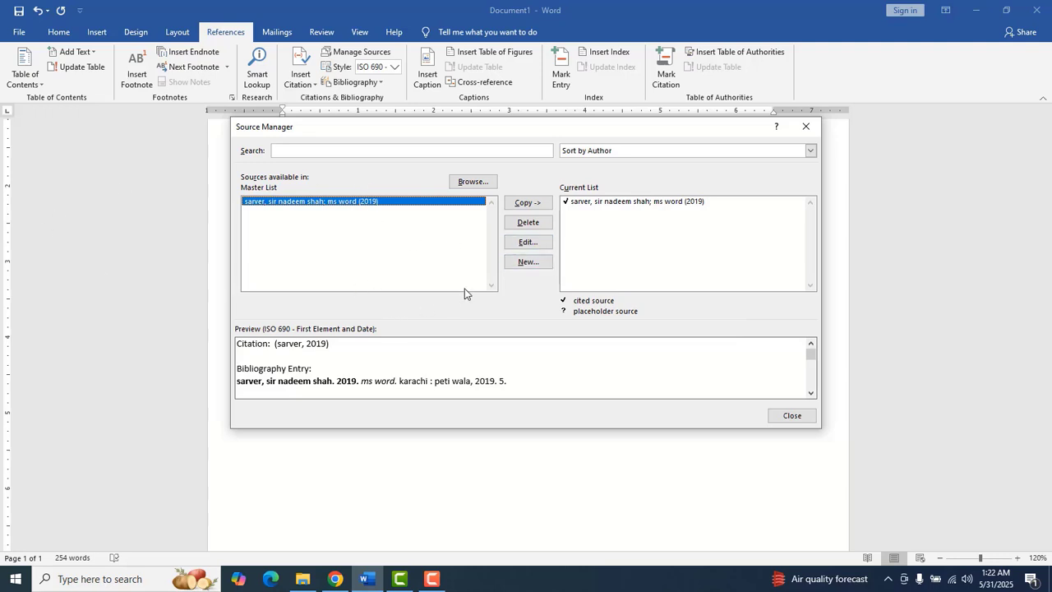
Cancel a new source and close the Source Manager
click(528, 261)
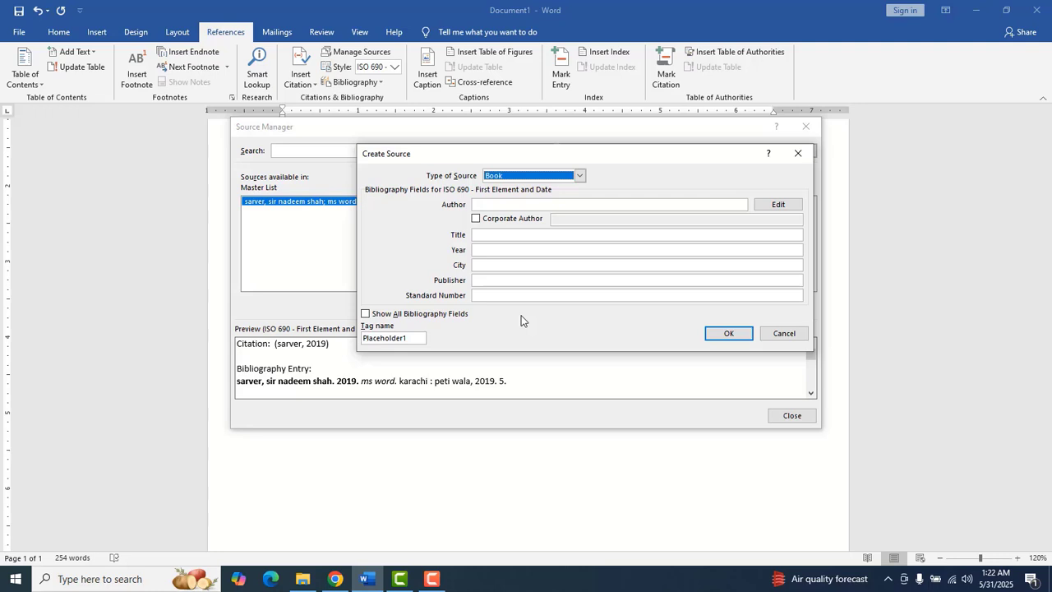
click(784, 335)
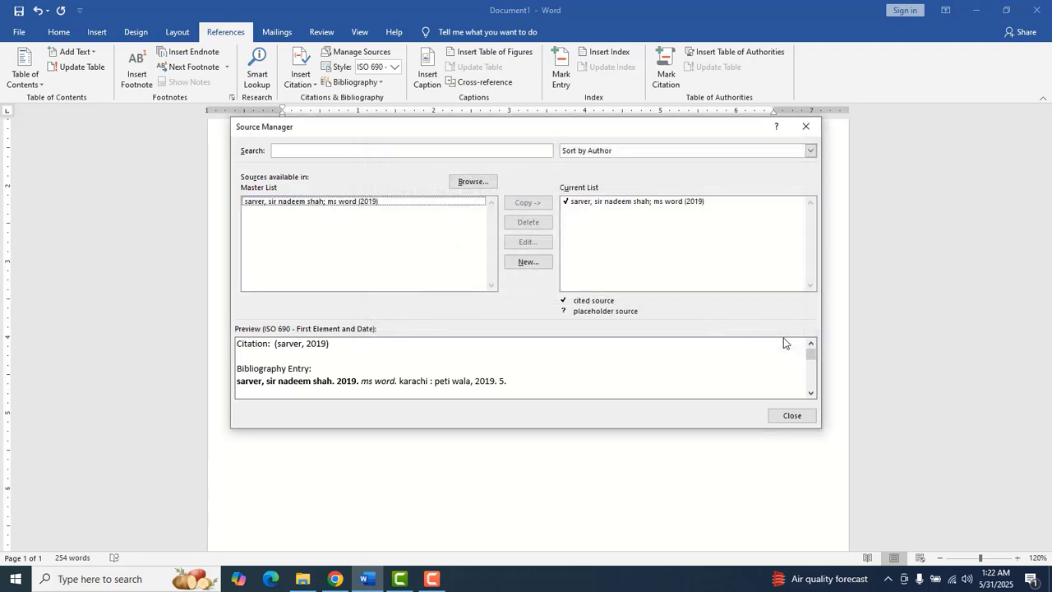
click(791, 416)
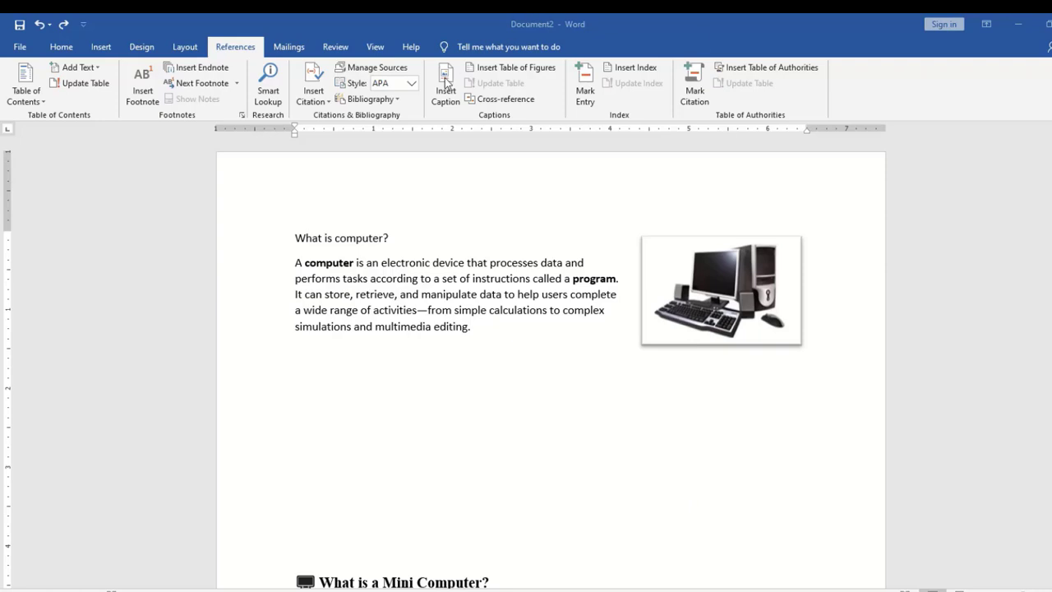
In Document2, place the cursor below the first paragraph and scroll back to the 'What is computer?' section
click(676, 481)
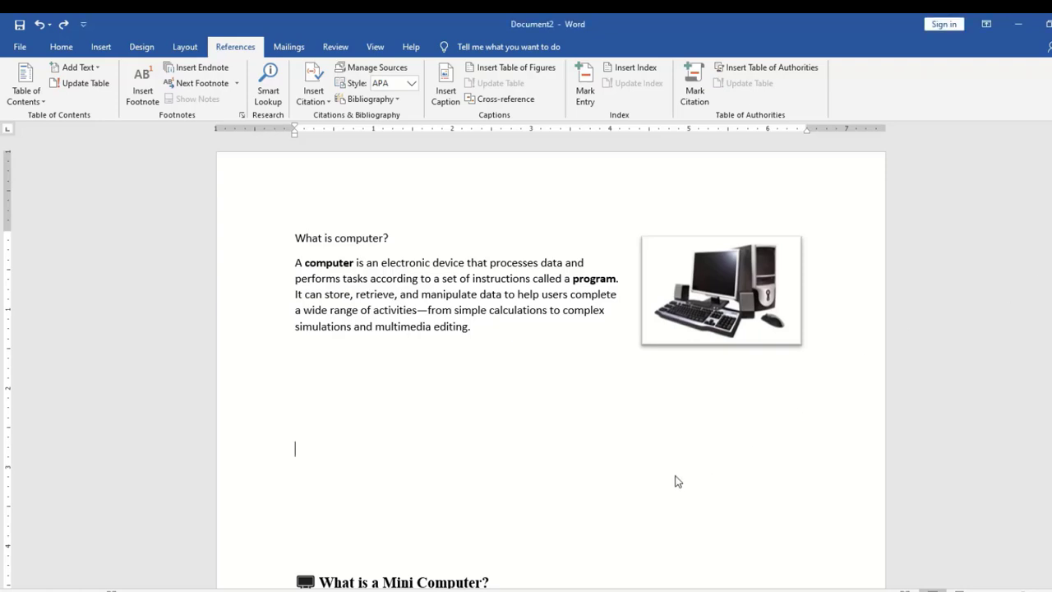
mouse_move(1051, 151)
mouse_down()
mouse_move(1051, 171)
mouse_move(1051, 151)
mouse_up()
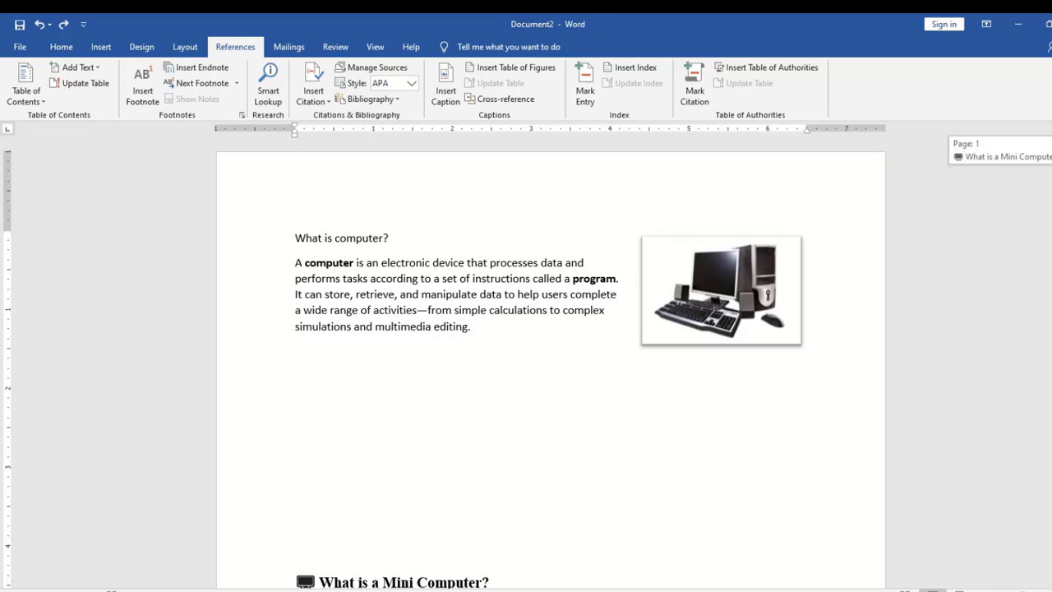
drag(1051, 150, 1051, 291)
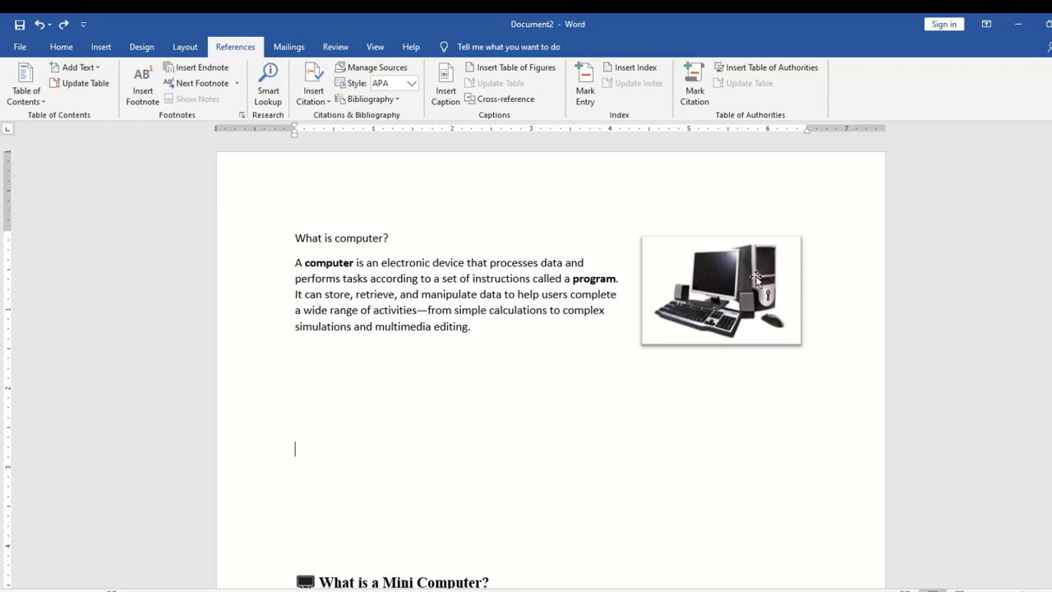
Caption the computer picture 'Figure 1what is computer' below it
click(739, 295)
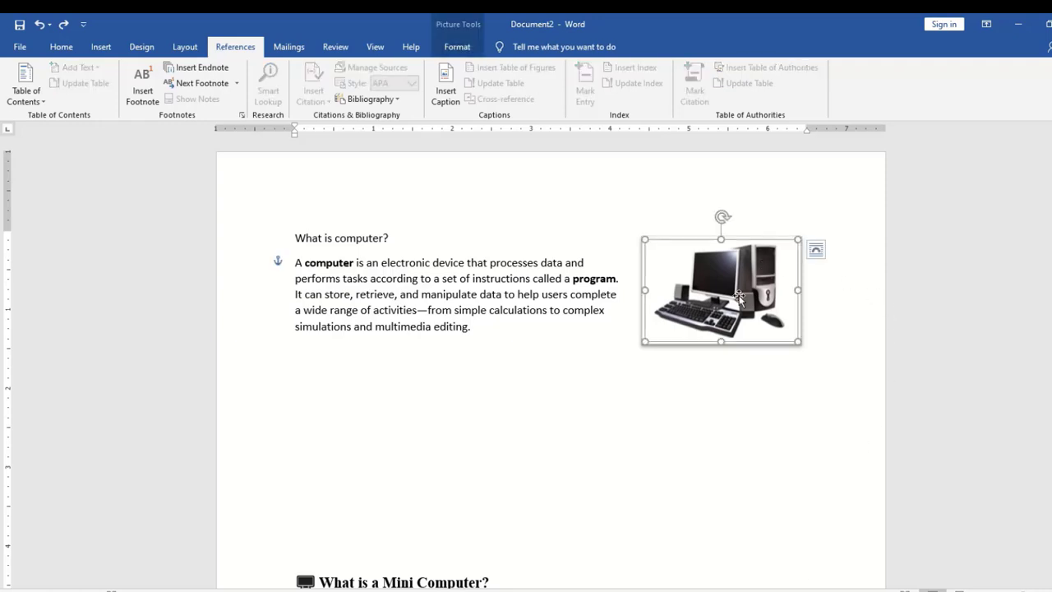
click(436, 103)
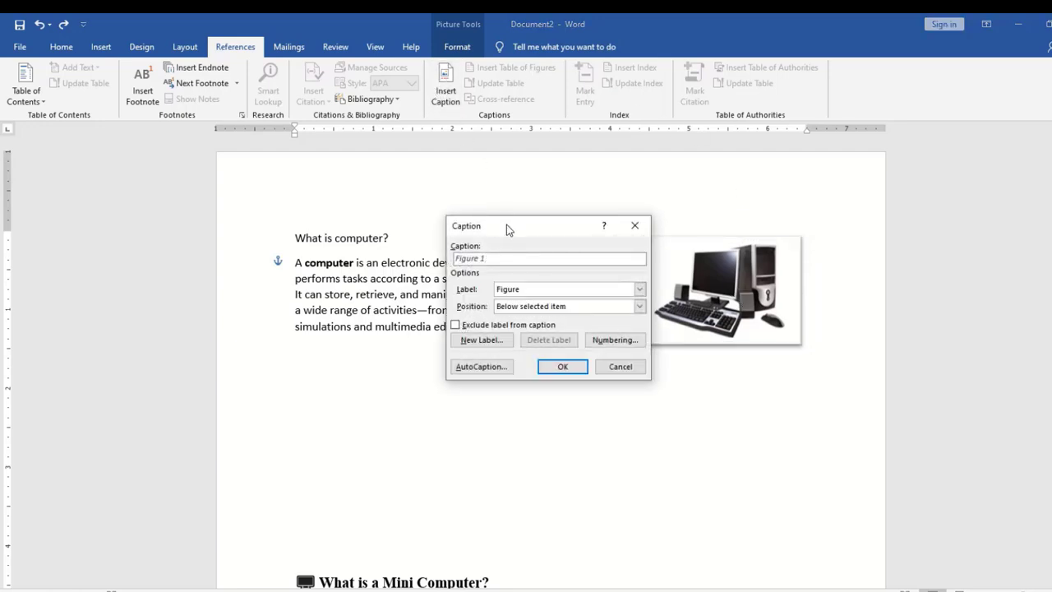
drag(506, 224, 514, 244)
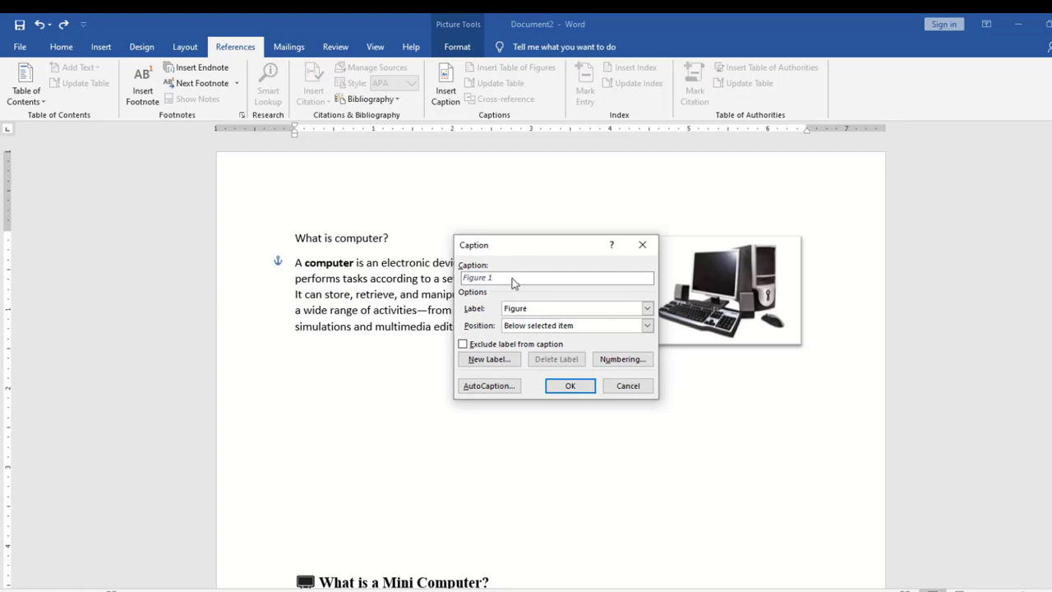
drag(521, 249, 464, 291)
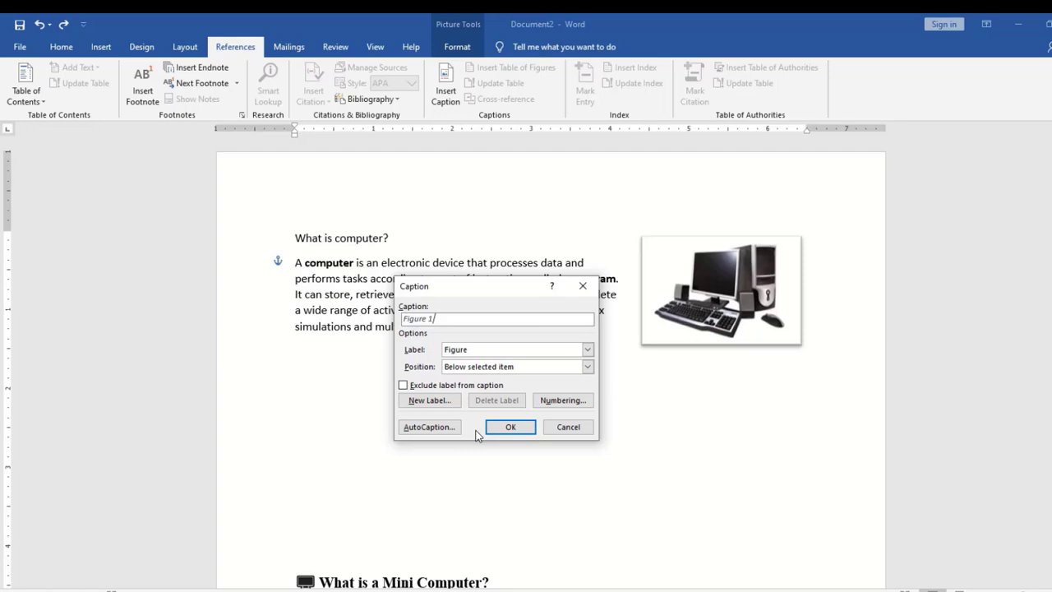
text(what is computer)
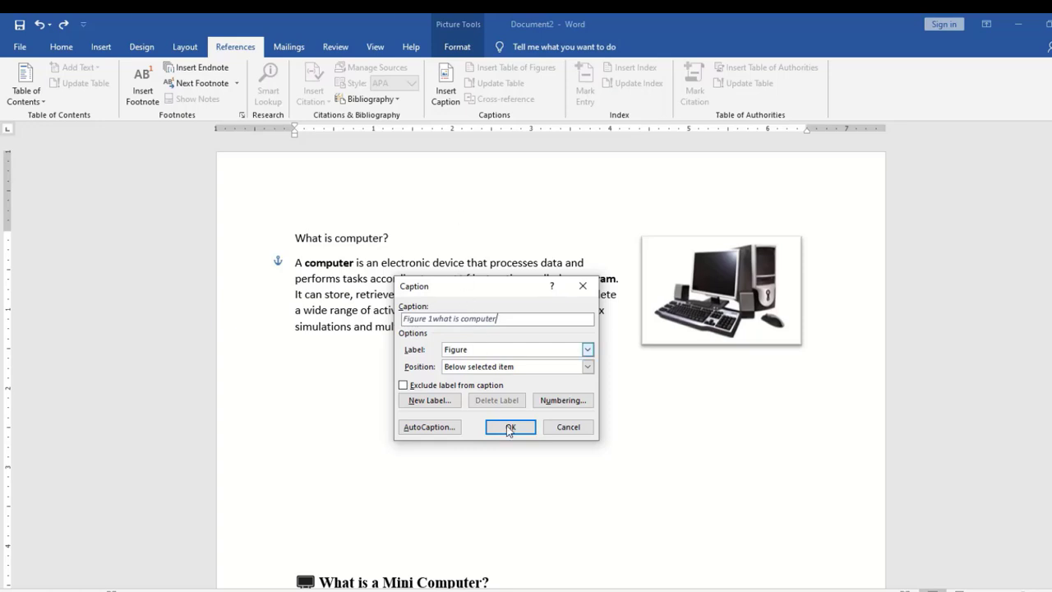
click(509, 428)
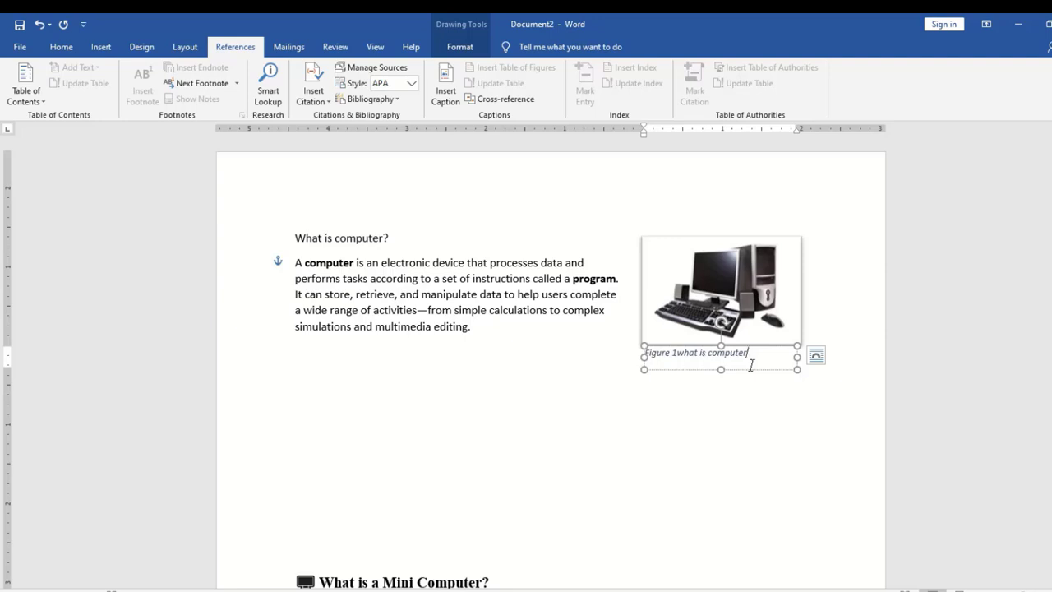
click(438, 484)
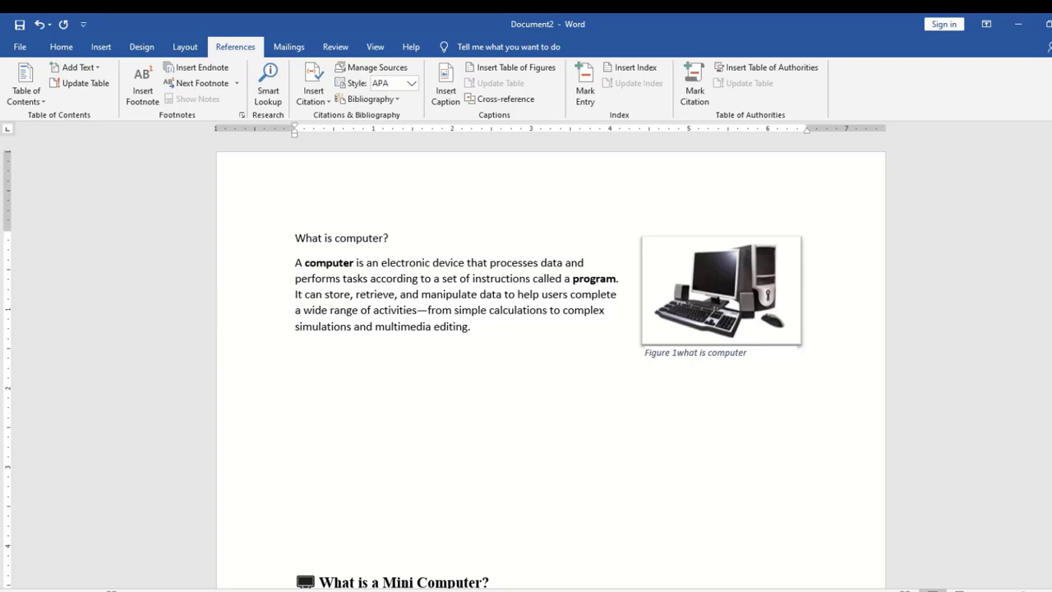
drag(1051, 167, 1051, 207)
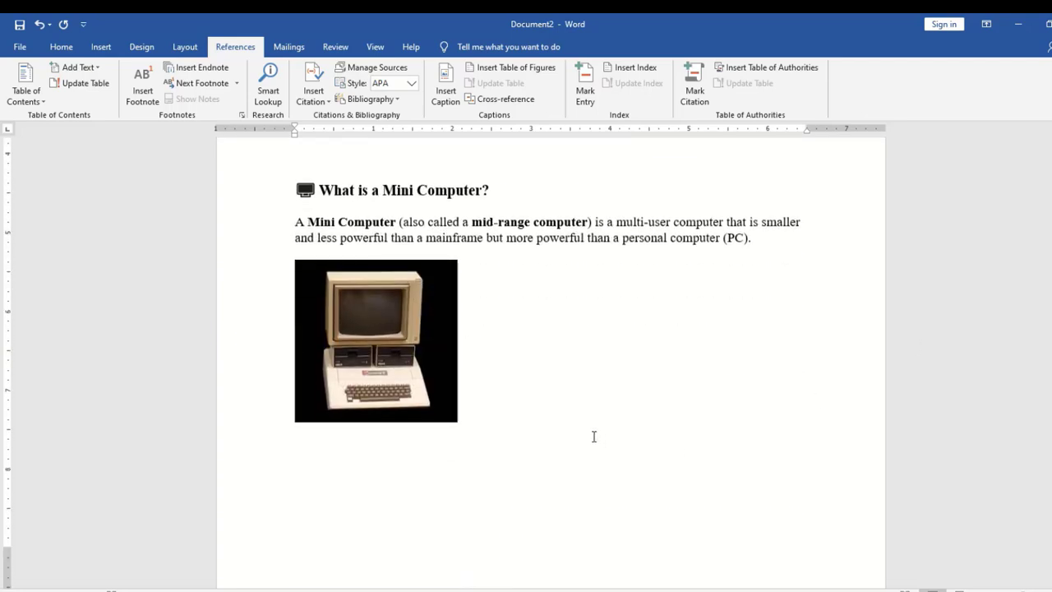
Caption the mini computer picture 'Figure 2what is mini computer' below it
click(407, 383)
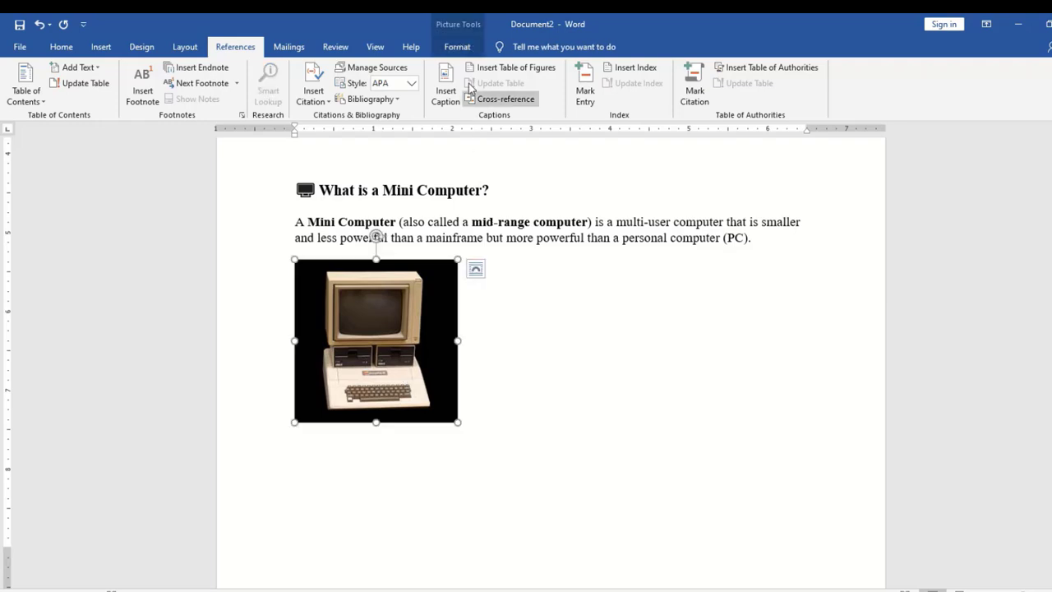
click(445, 89)
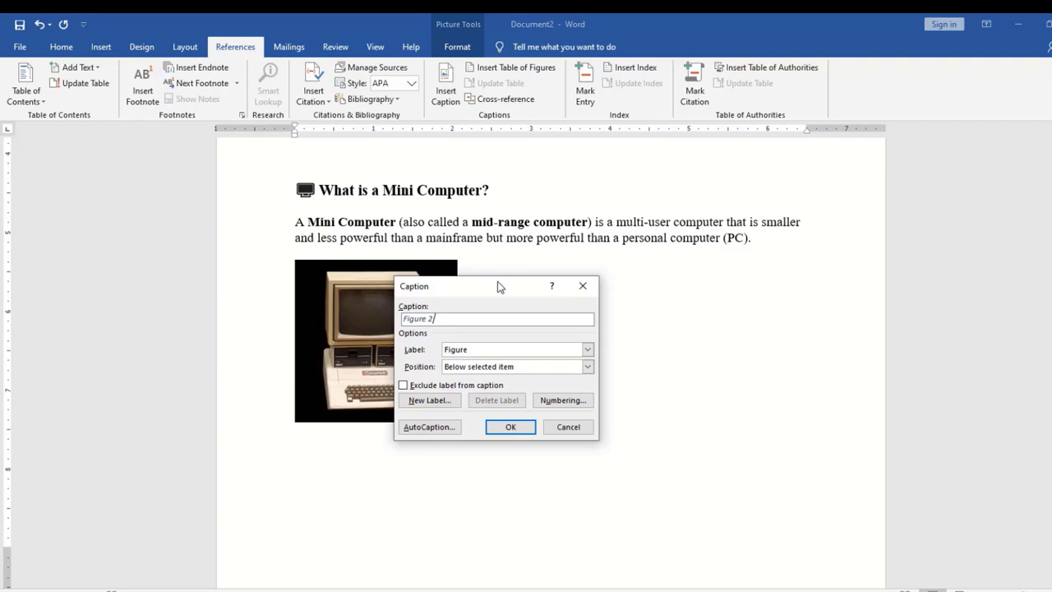
drag(499, 294, 679, 273)
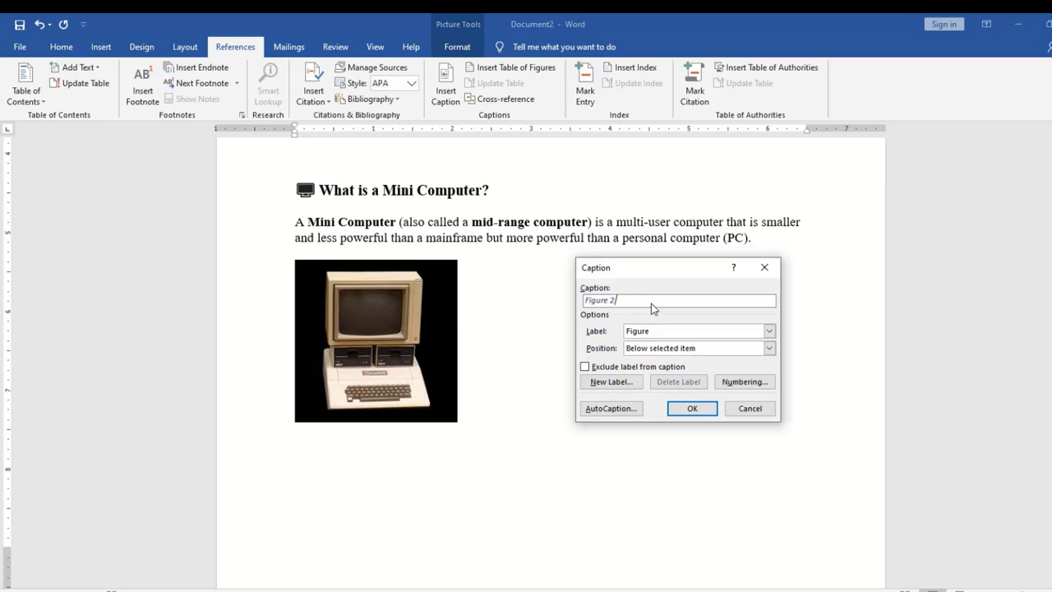
drag(657, 270, 676, 268)
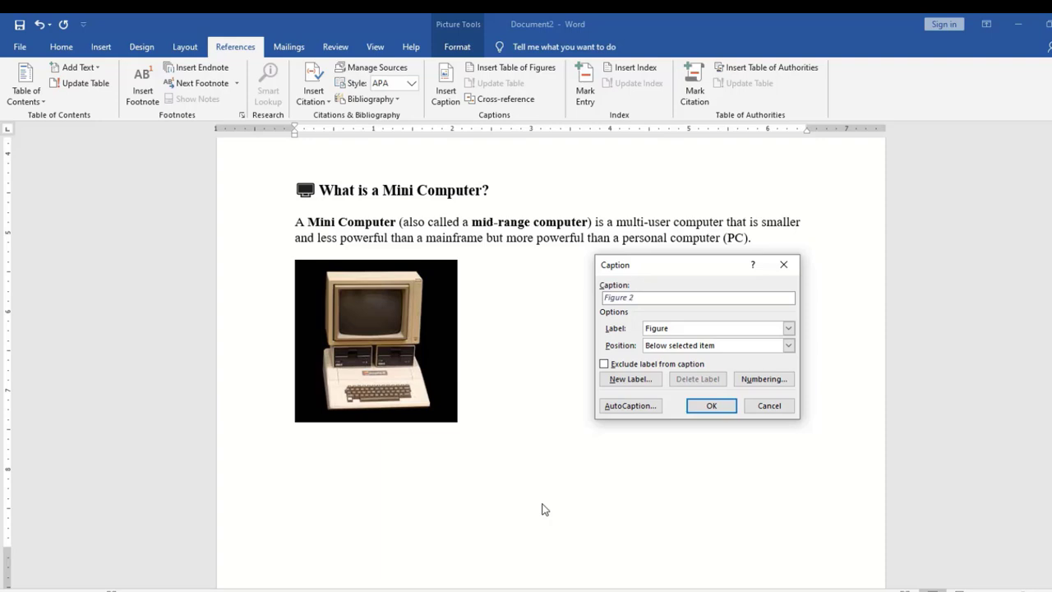
text(hat is mini computer)
click(712, 406)
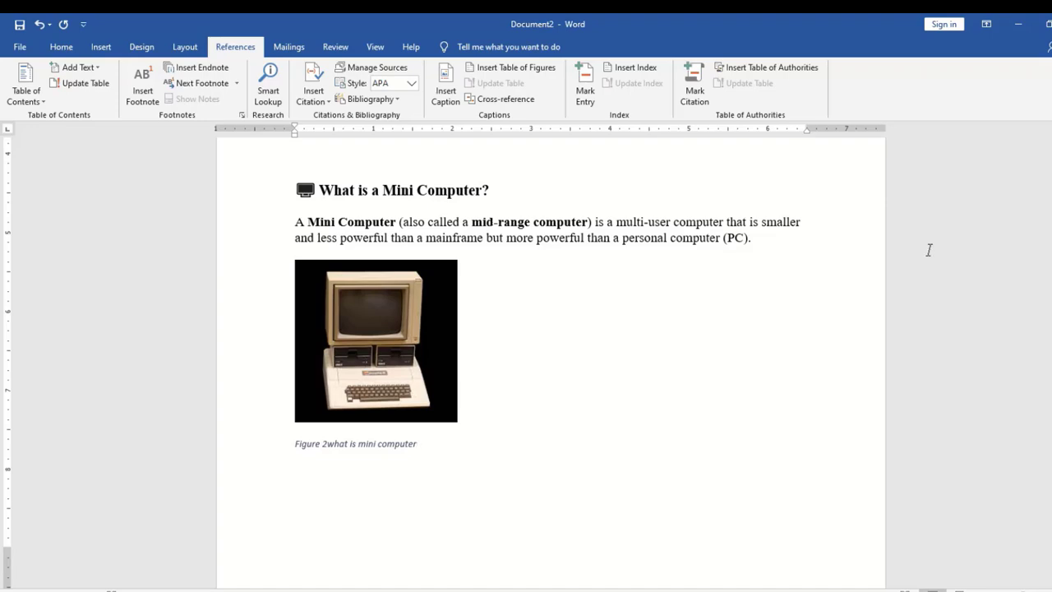
Caption the computer types table 'Table 1 type of computer', using the Table label positioned below the item
scroll(701, 282, down, 10)
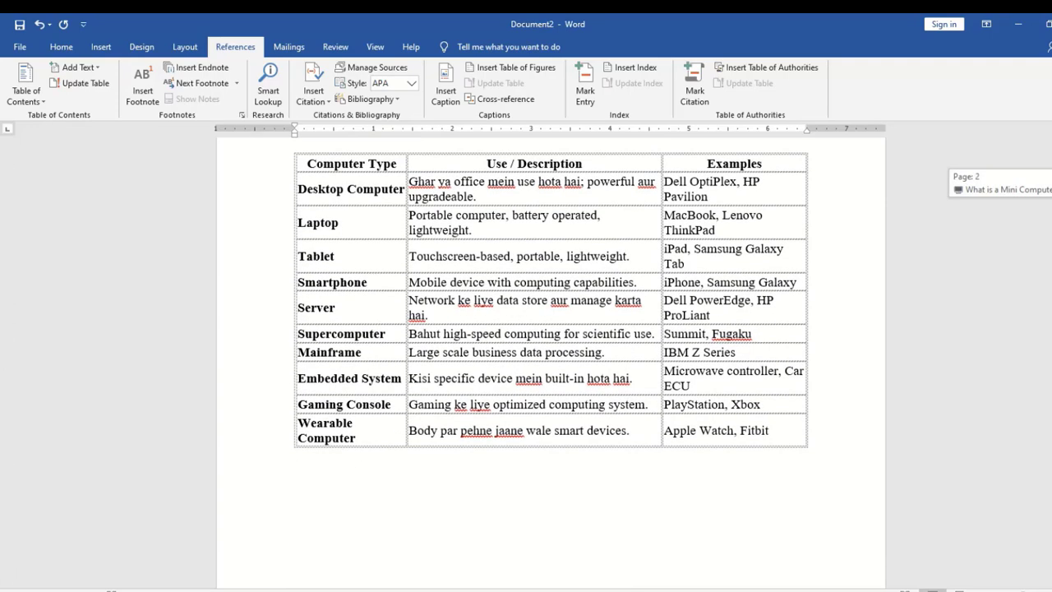
scroll(702, 282, up, 2)
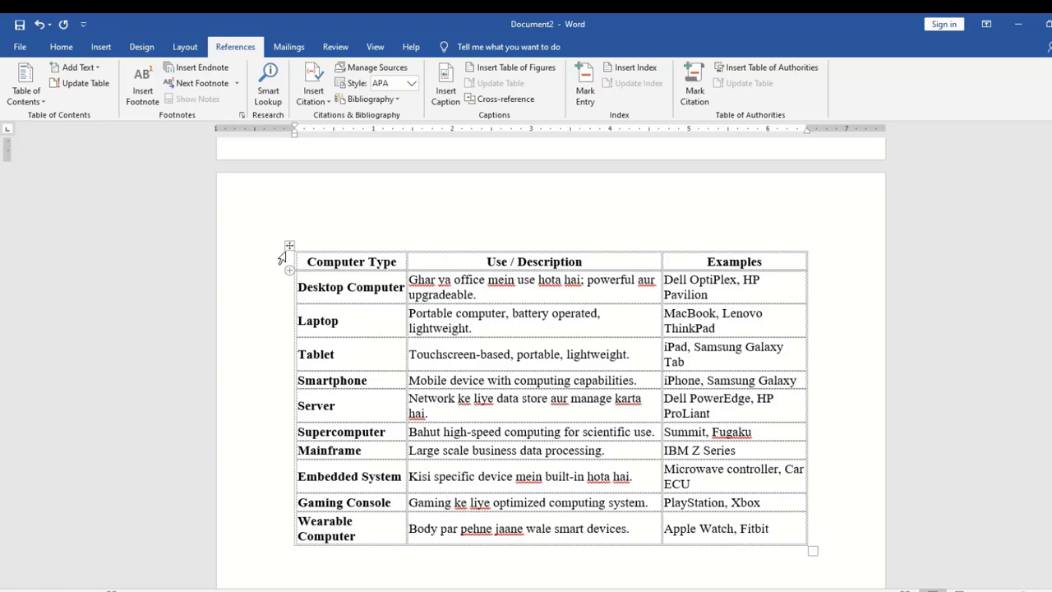
click(287, 247)
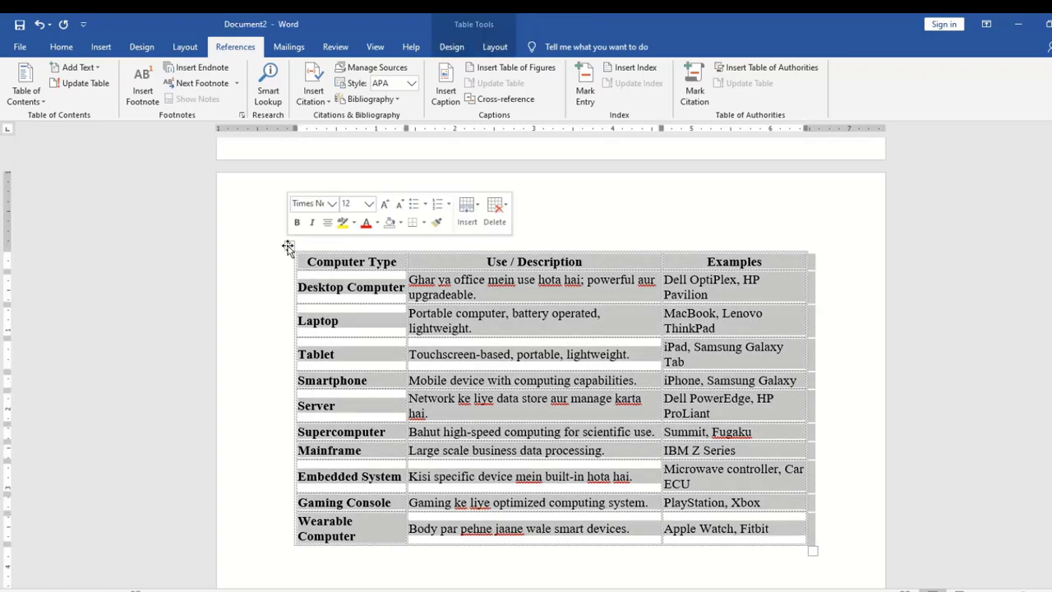
click(445, 82)
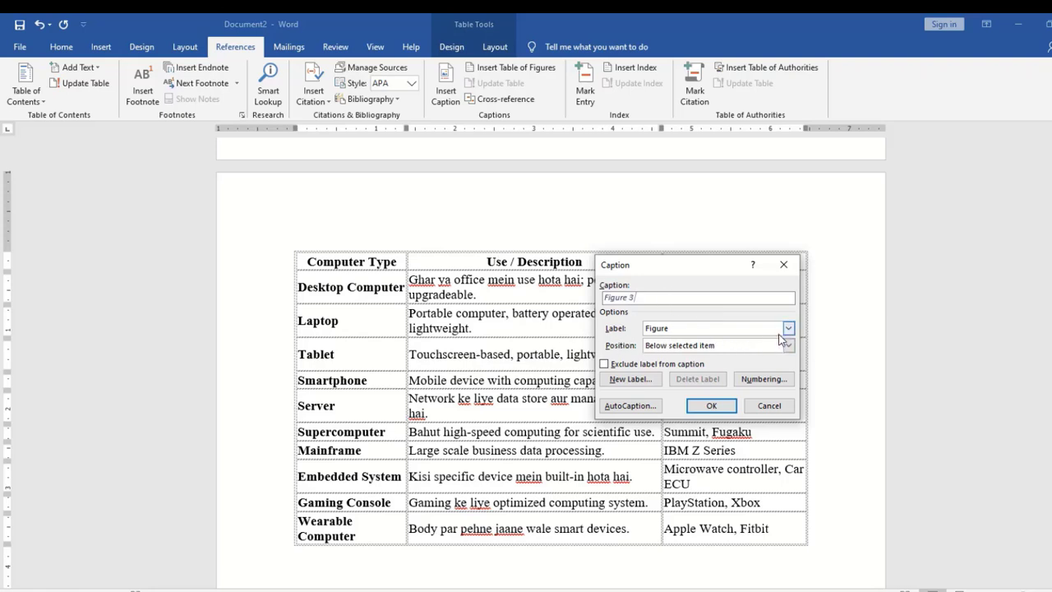
click(788, 329)
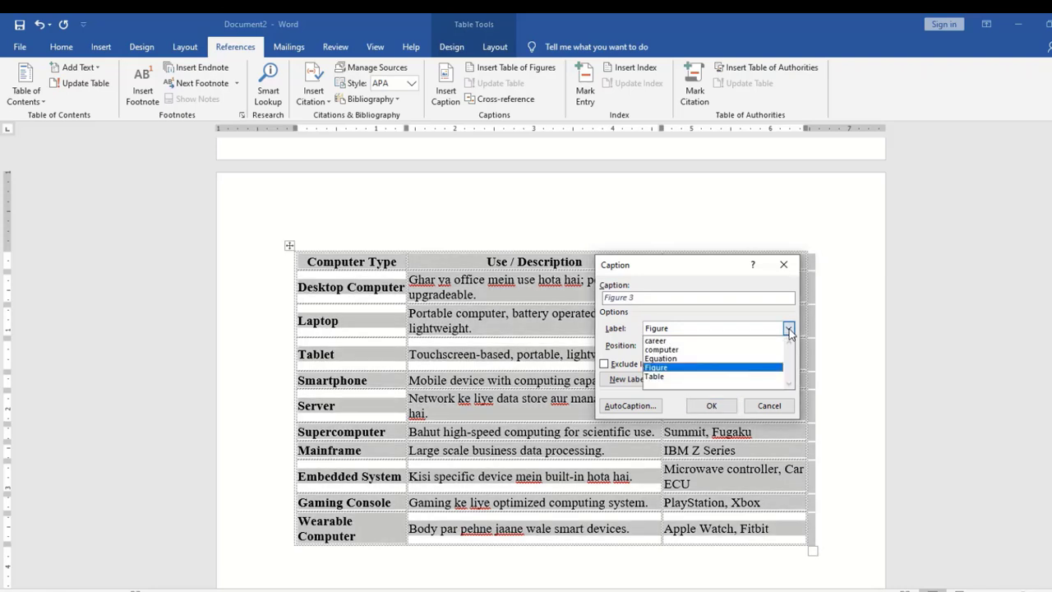
click(664, 377)
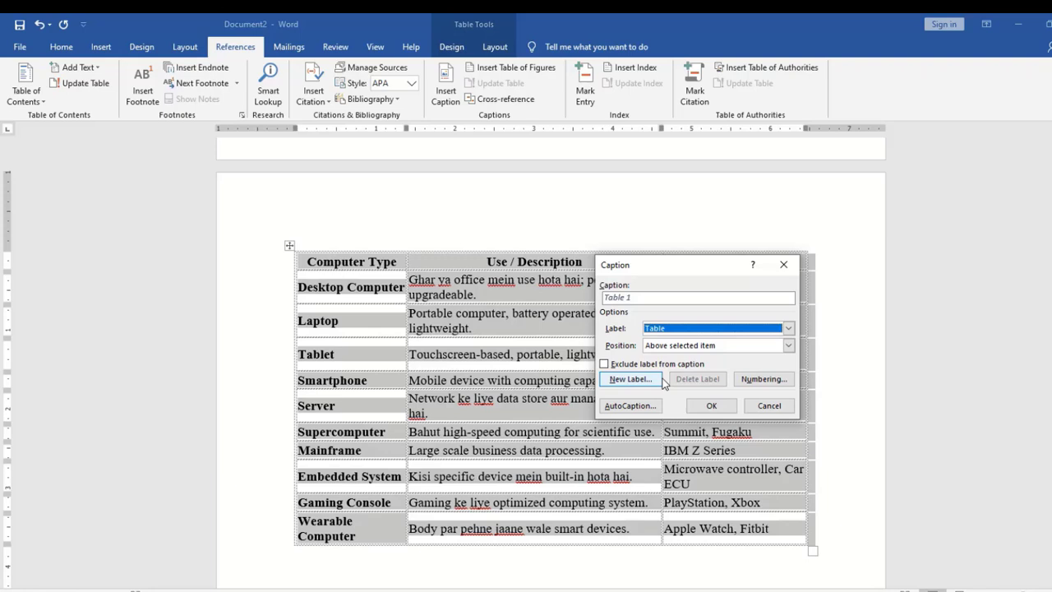
click(647, 297)
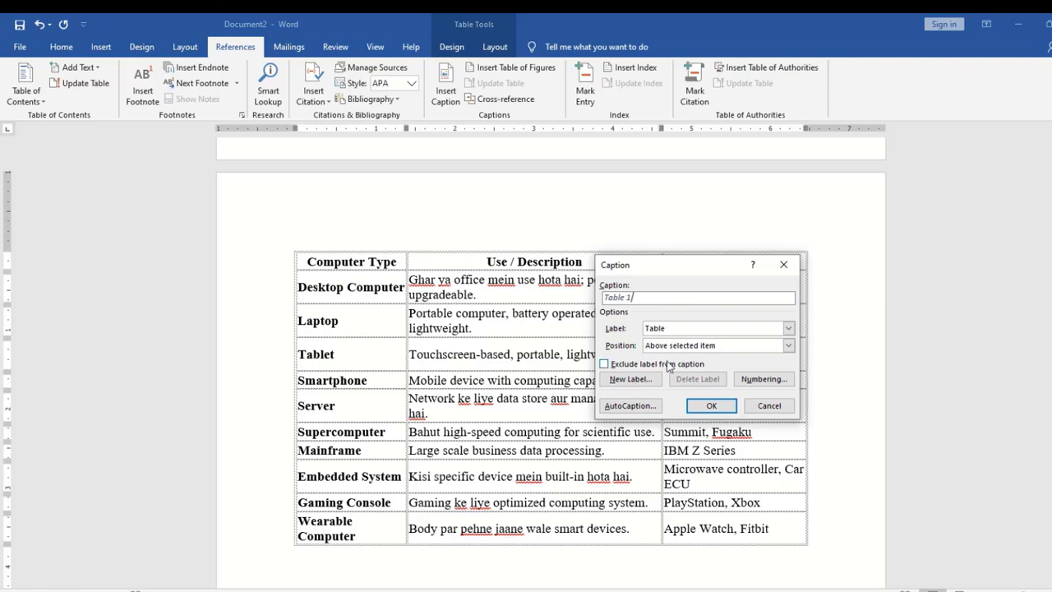
text(type of computer)
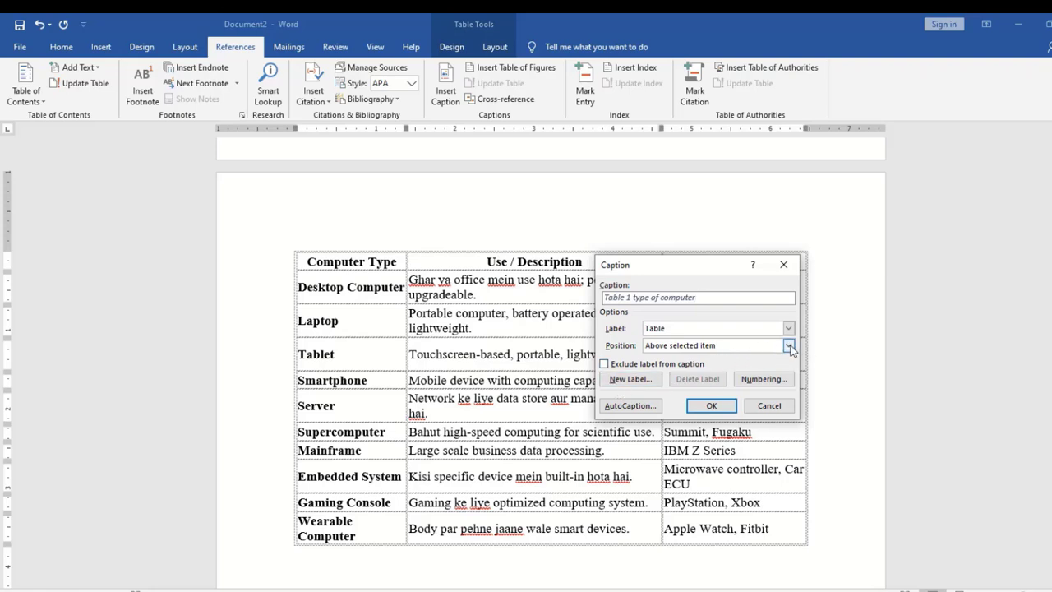
click(789, 346)
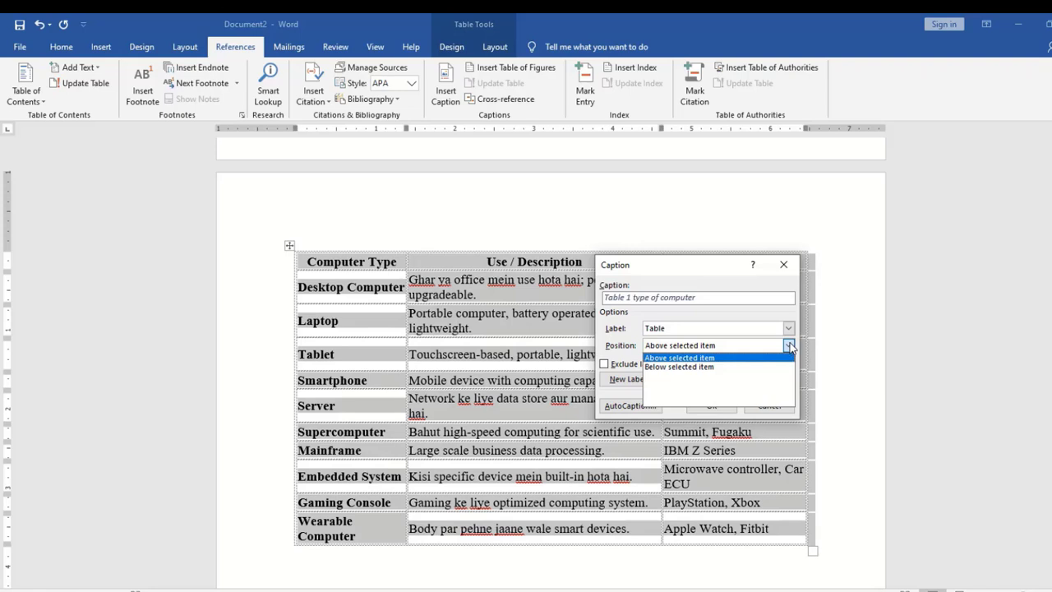
click(698, 368)
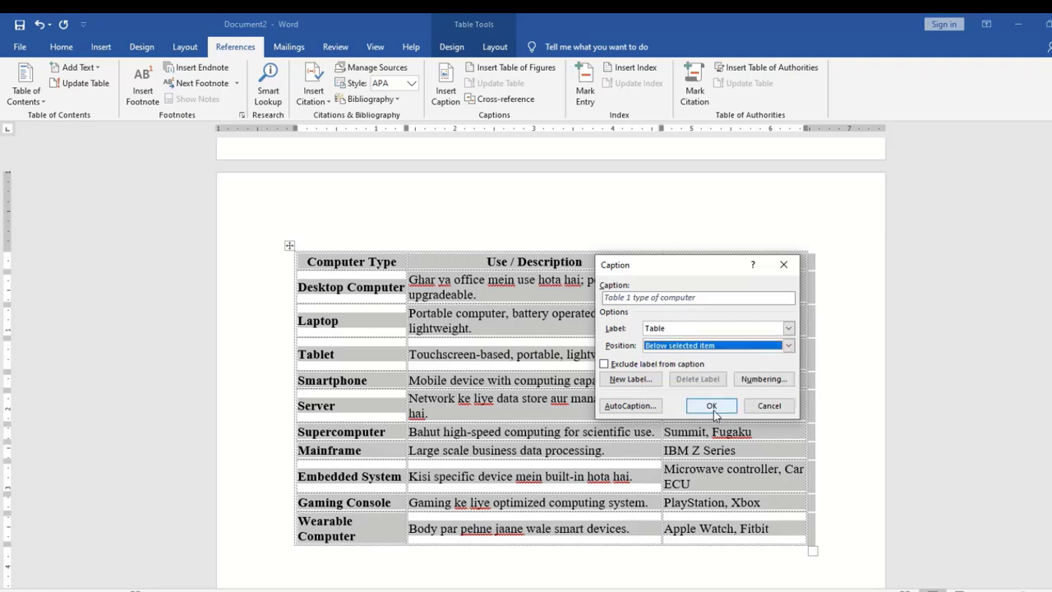
click(713, 408)
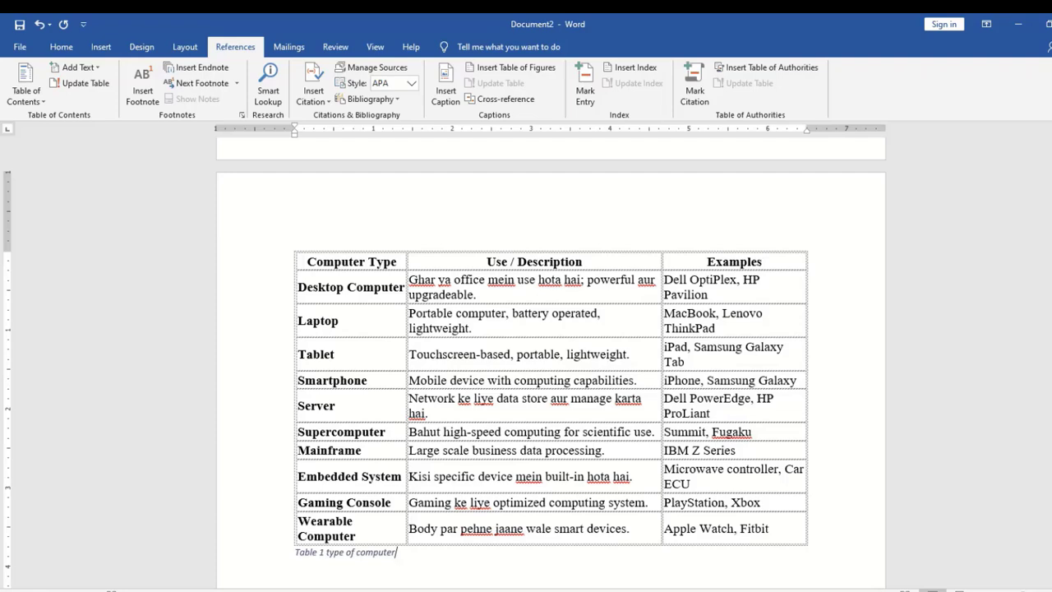
Caption the mini computer Feature/Description table 'Table 2 definition'
drag(1051, 229, 1051, 255)
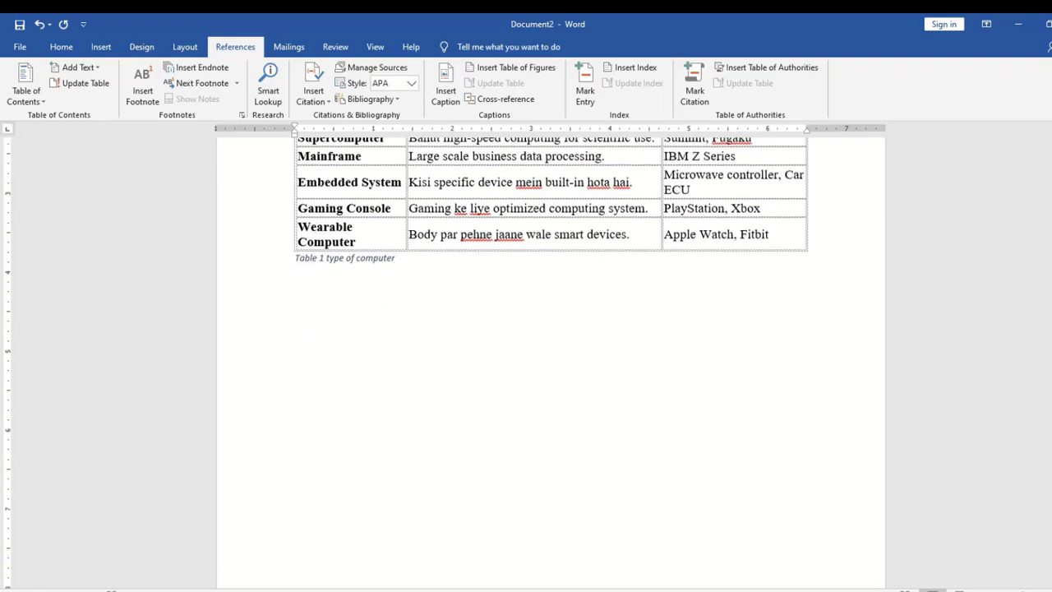
drag(1051, 255, 1051, 284)
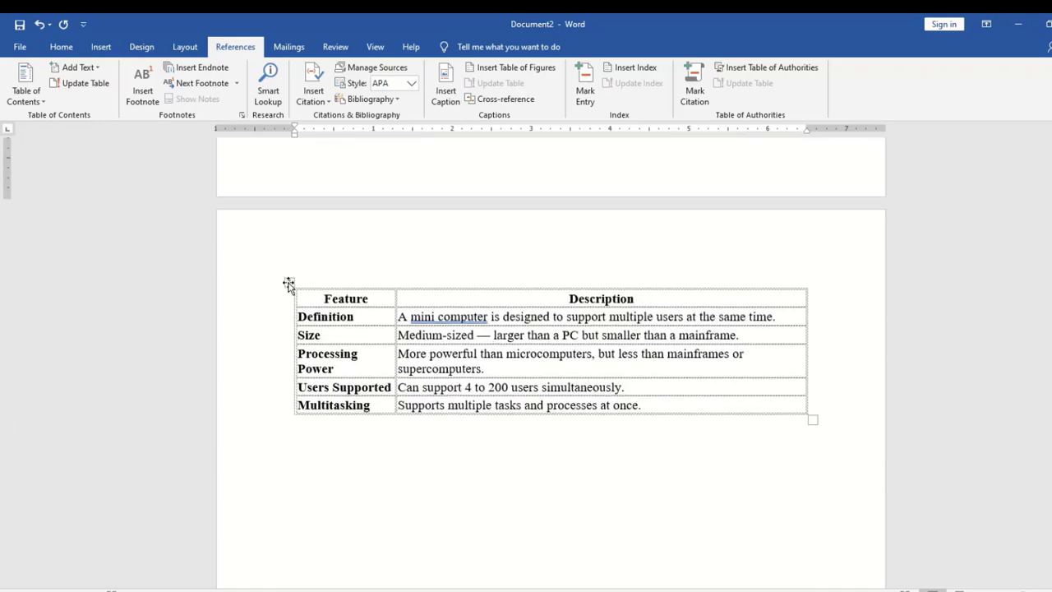
click(289, 285)
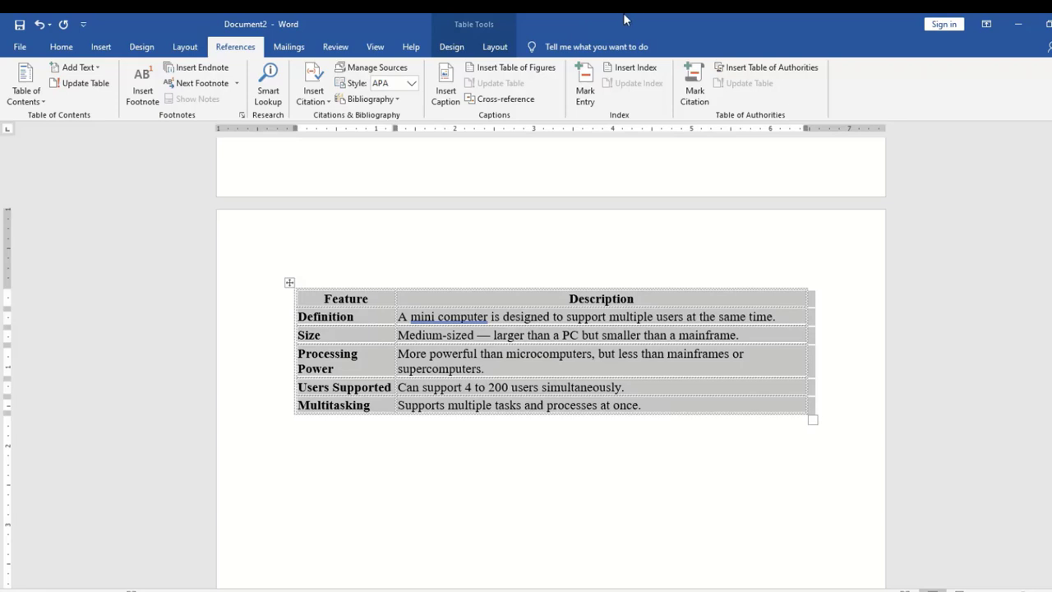
click(450, 85)
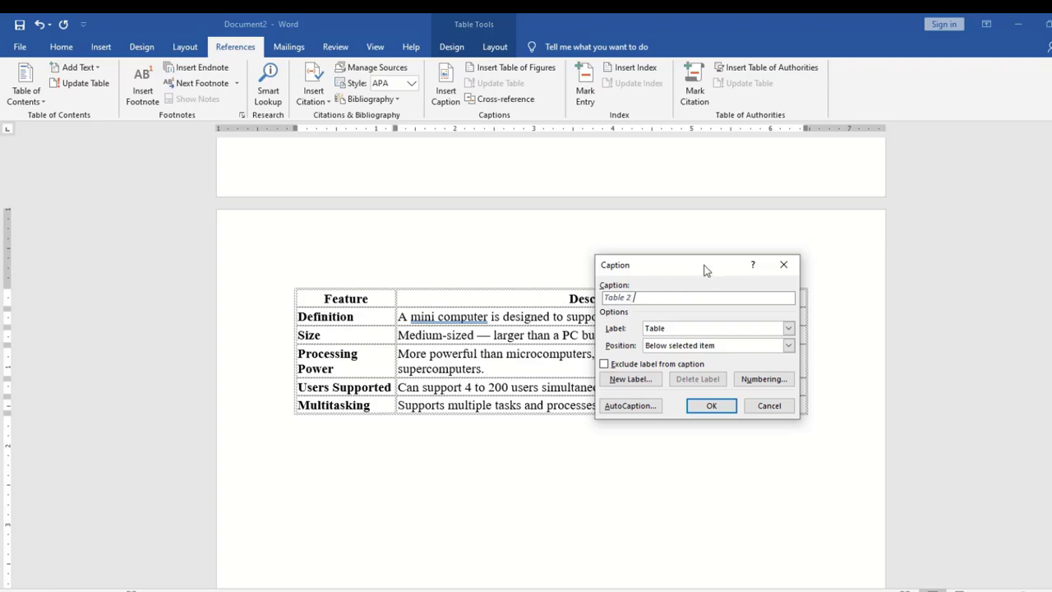
drag(709, 270, 710, 381)
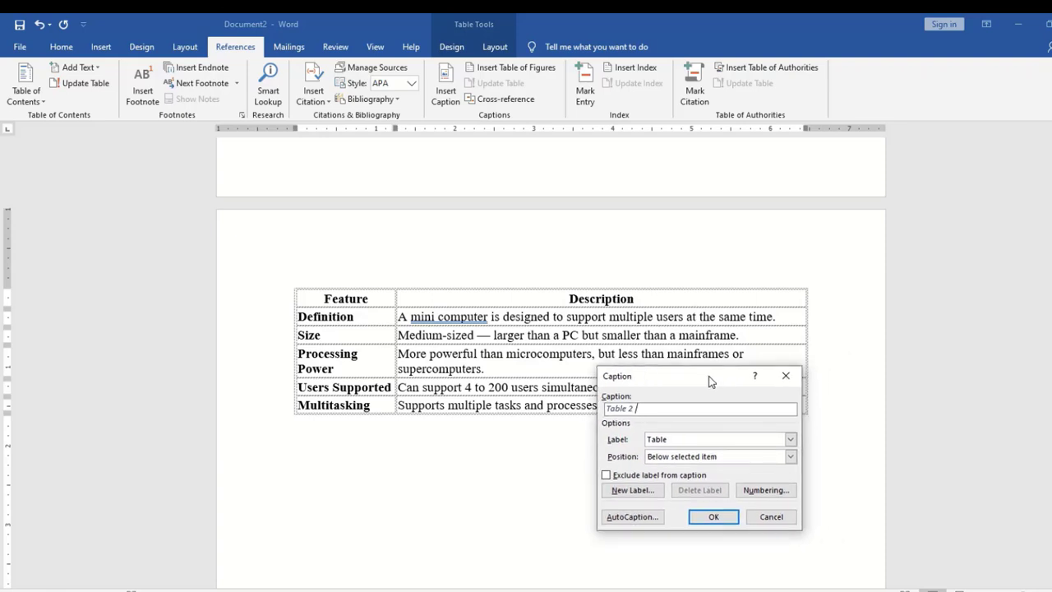
text(definition)
click(702, 517)
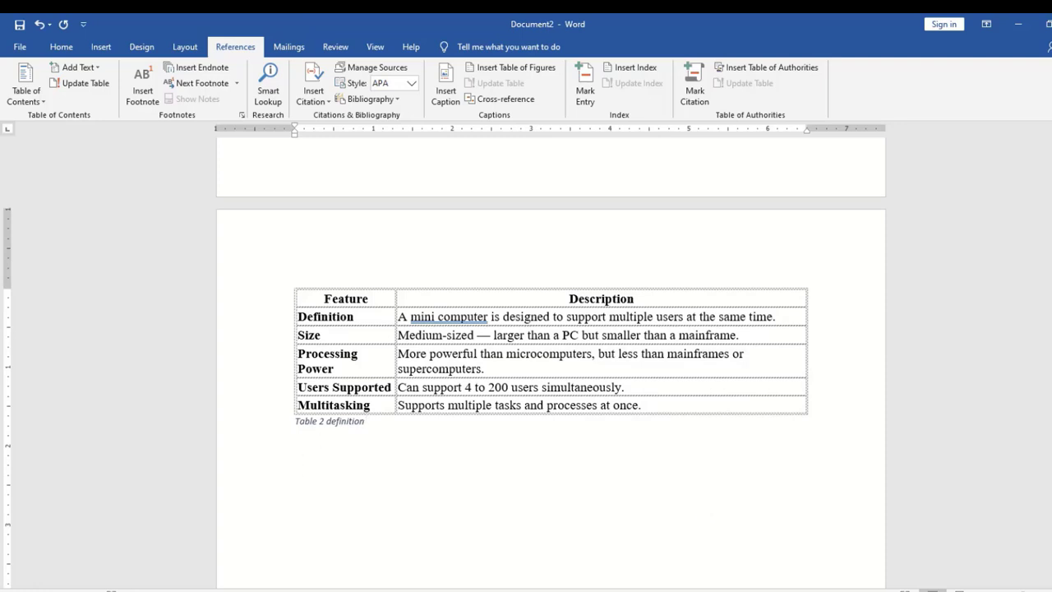
drag(1051, 296, 1051, 391)
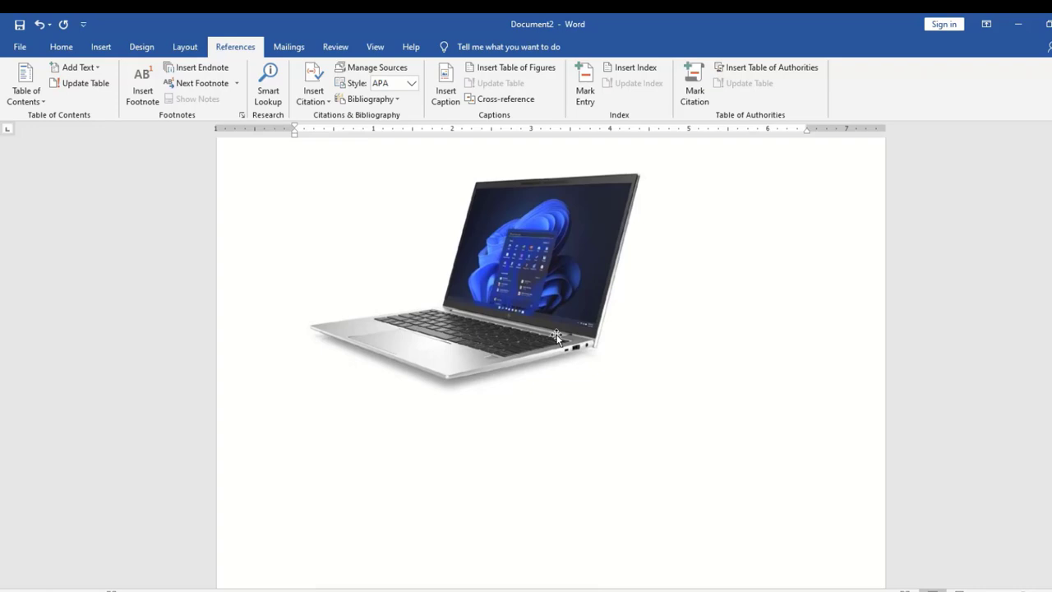
Caption the laptop picture 'Figure 3 laptop', switching the caption label back to Figure
click(556, 336)
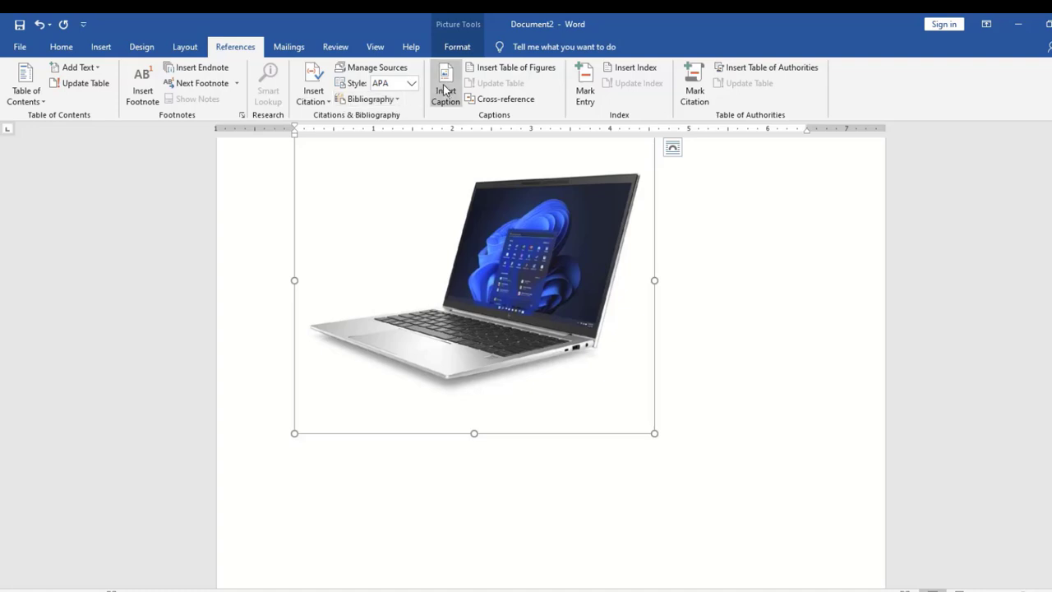
click(443, 88)
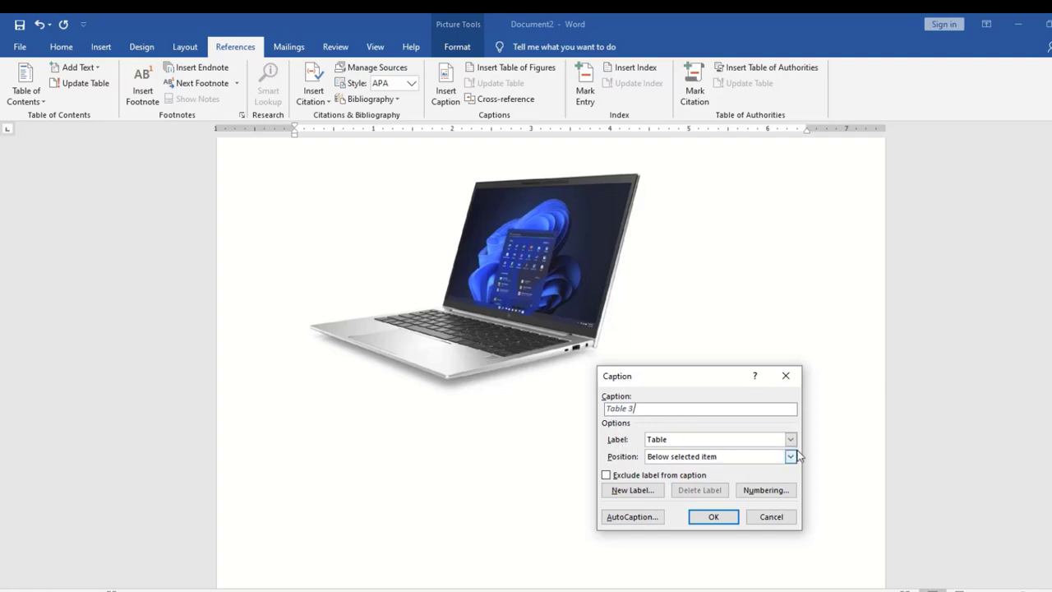
click(790, 442)
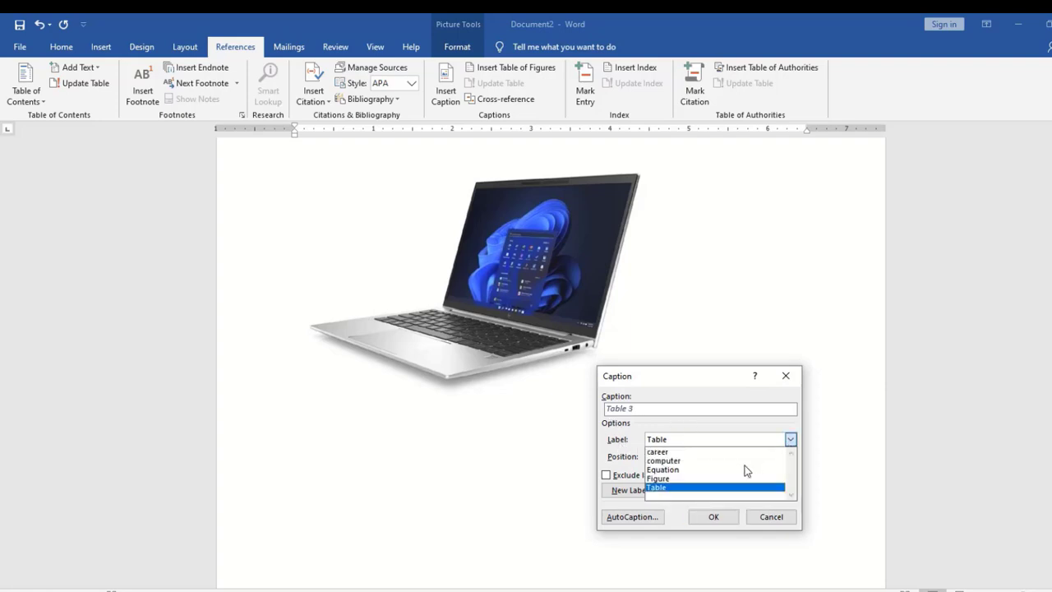
click(727, 479)
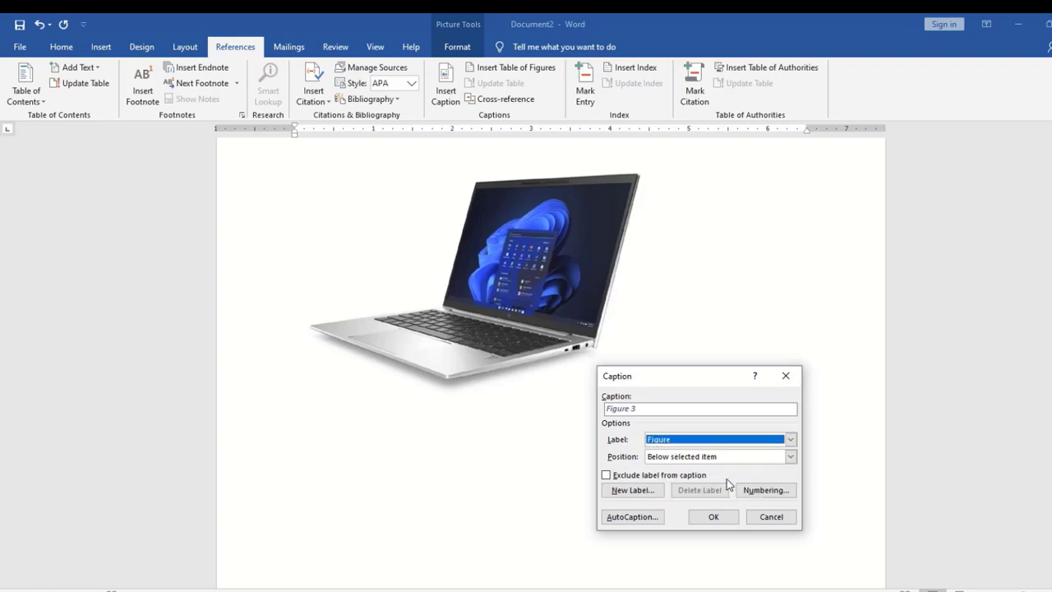
click(659, 410)
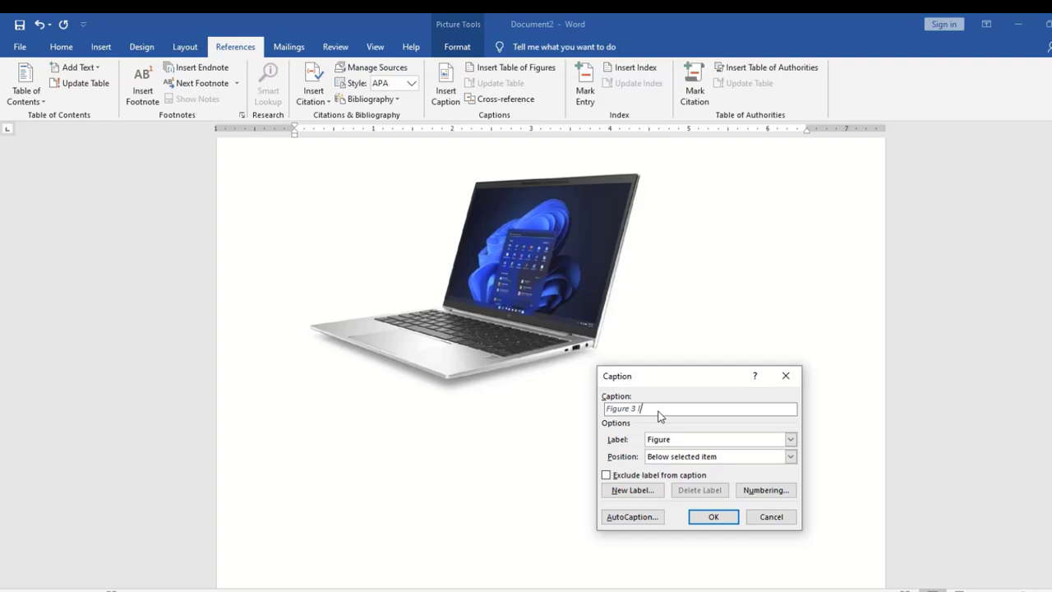
text(laptop)
click(728, 519)
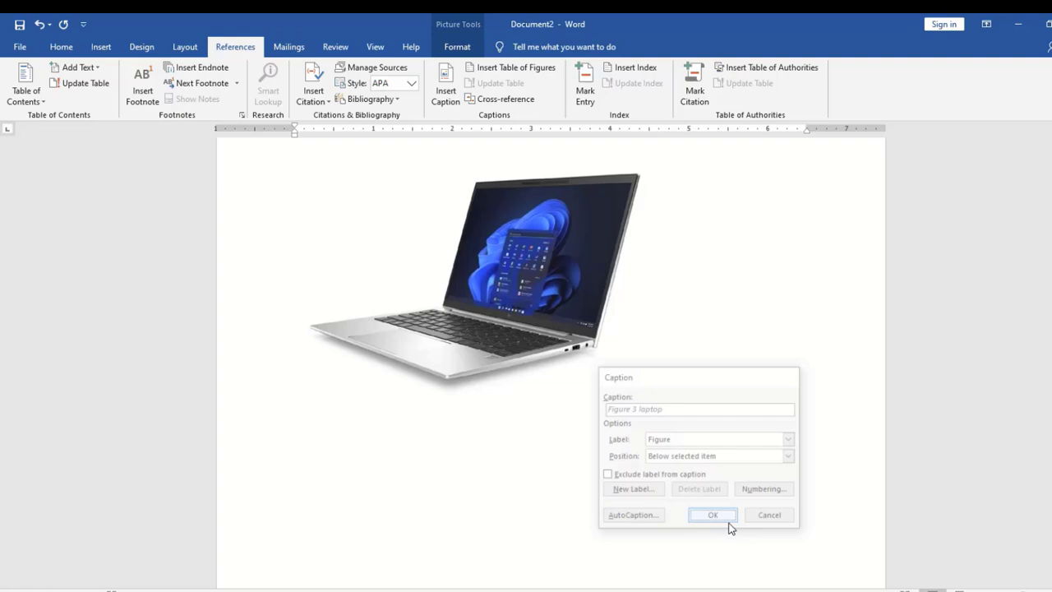
click(427, 335)
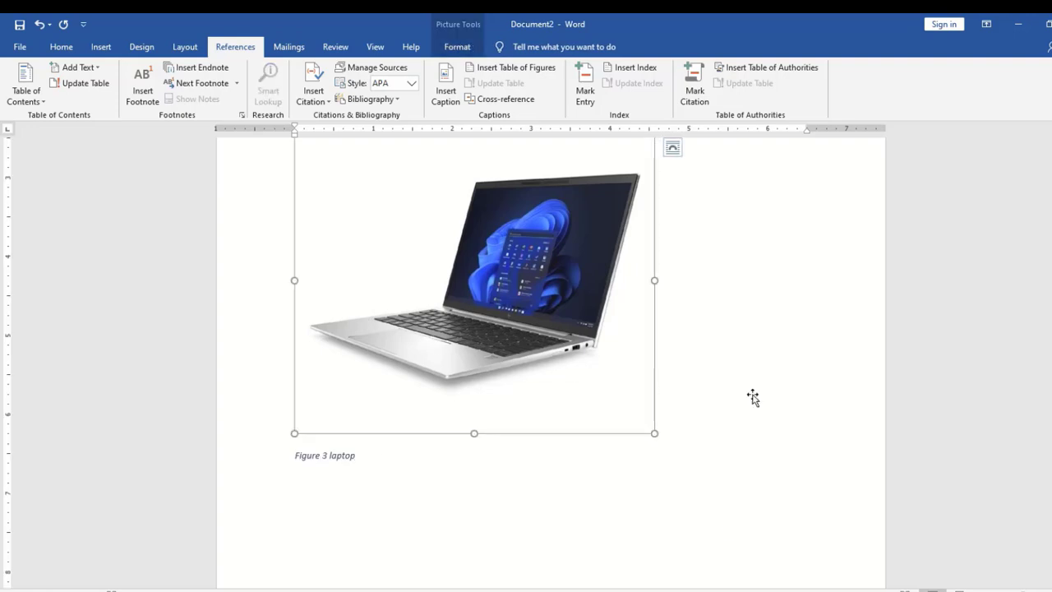
drag(1051, 401, 1051, 374)
drag(1051, 466, 1051, 419)
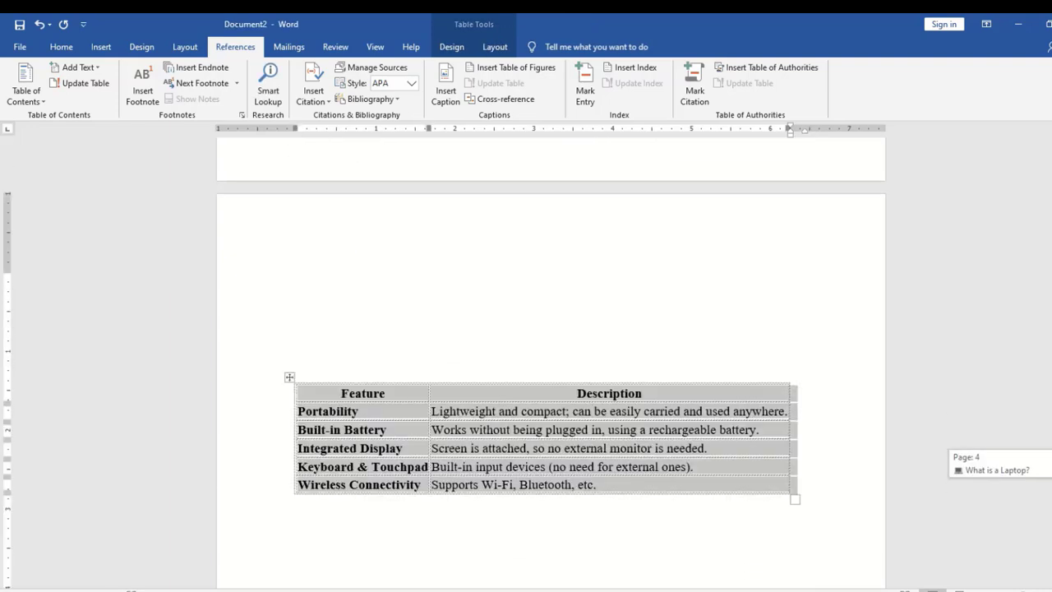
drag(1051, 463, 1051, 467)
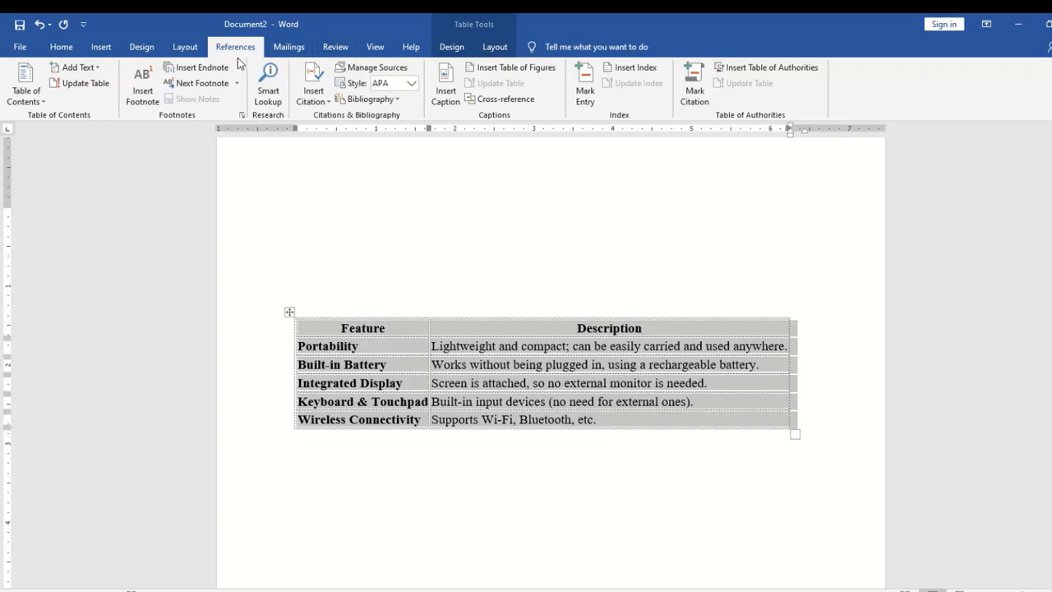
Caption the laptop Feature/Description table 'Table 3 built in battery' using the Table label
click(447, 96)
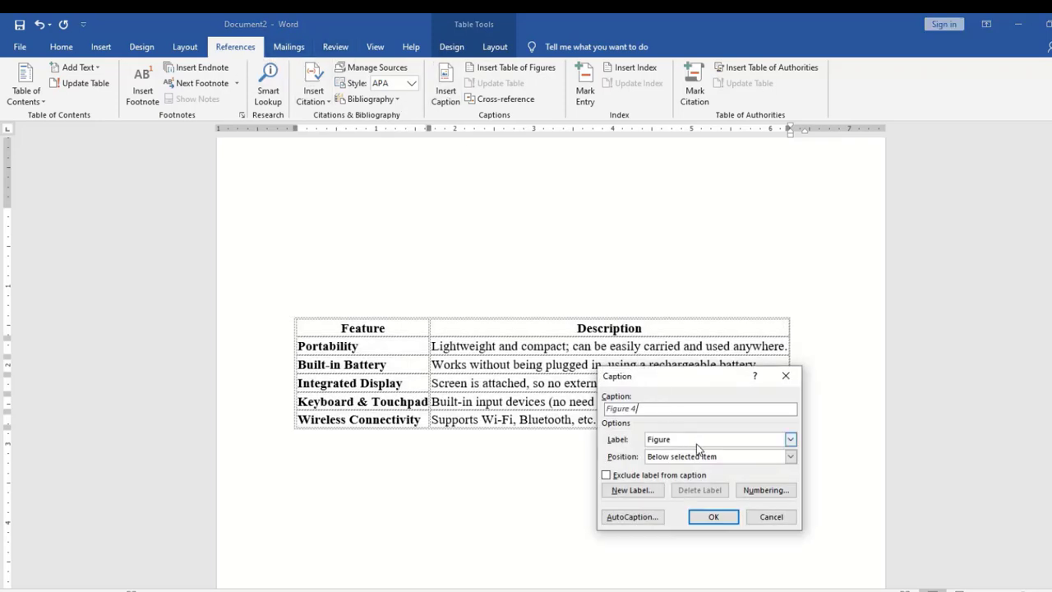
click(696, 442)
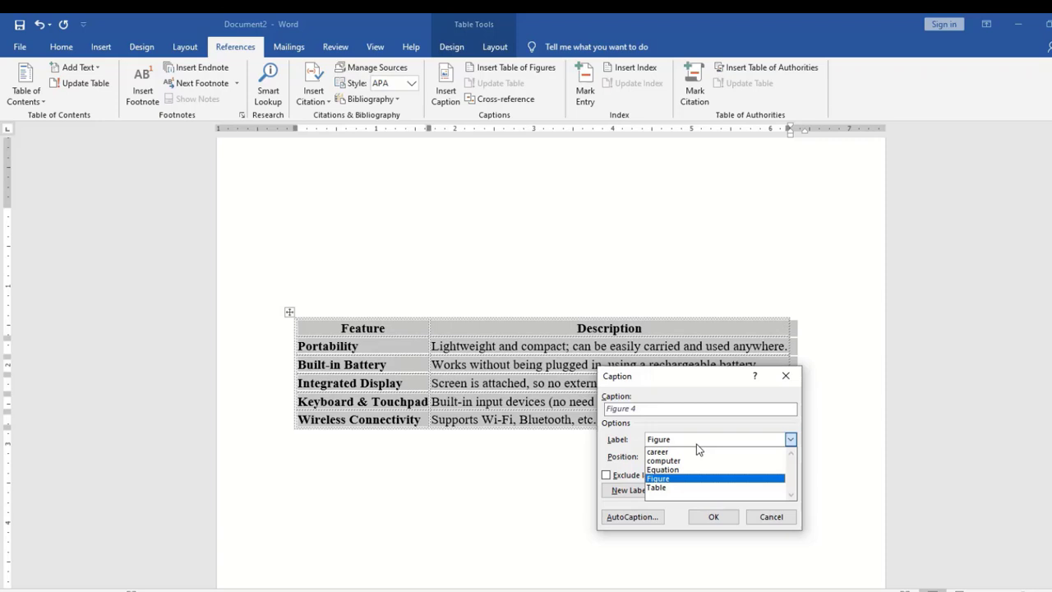
click(658, 489)
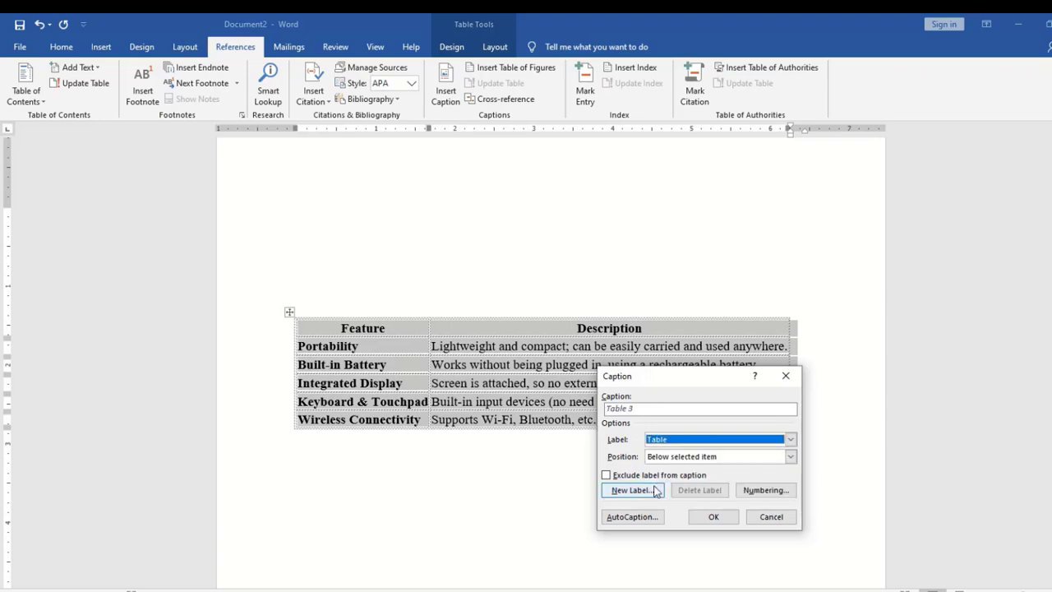
click(646, 409)
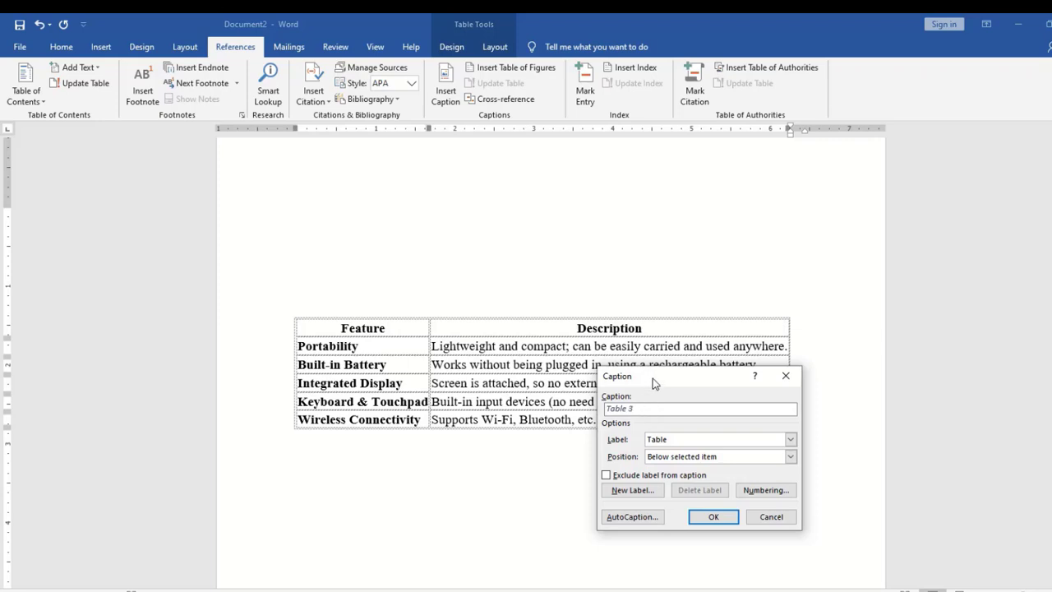
mouse_move(652, 378)
mouse_down()
mouse_move(684, 442)
mouse_move(680, 409)
mouse_move(653, 397)
mouse_up()
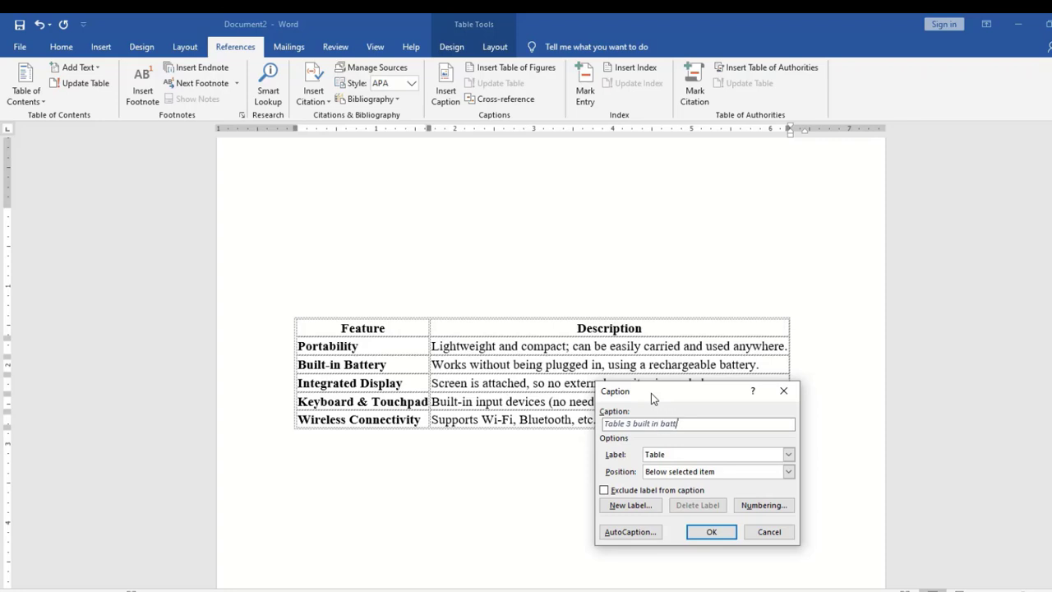
text(ry)
click(711, 532)
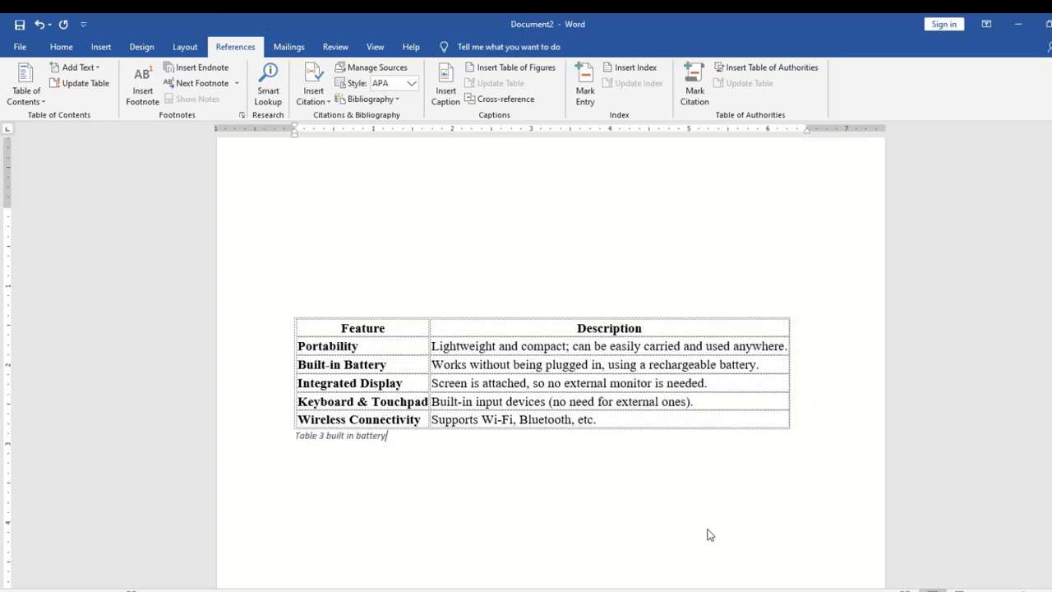
drag(1050, 448, 1050, 485)
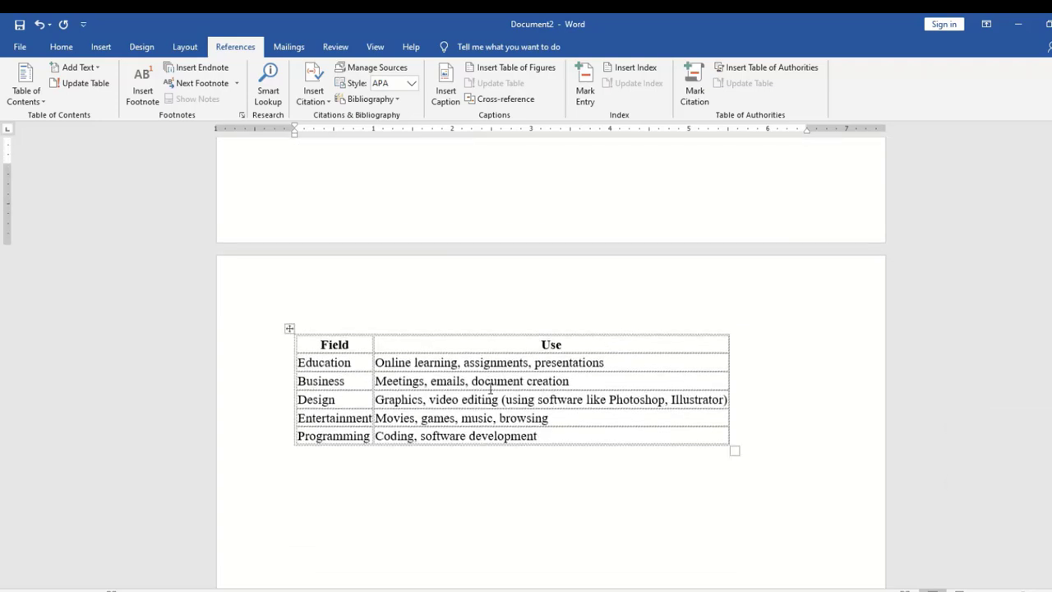
Caption the Field and Use table 'Table 4 education' below it
click(287, 327)
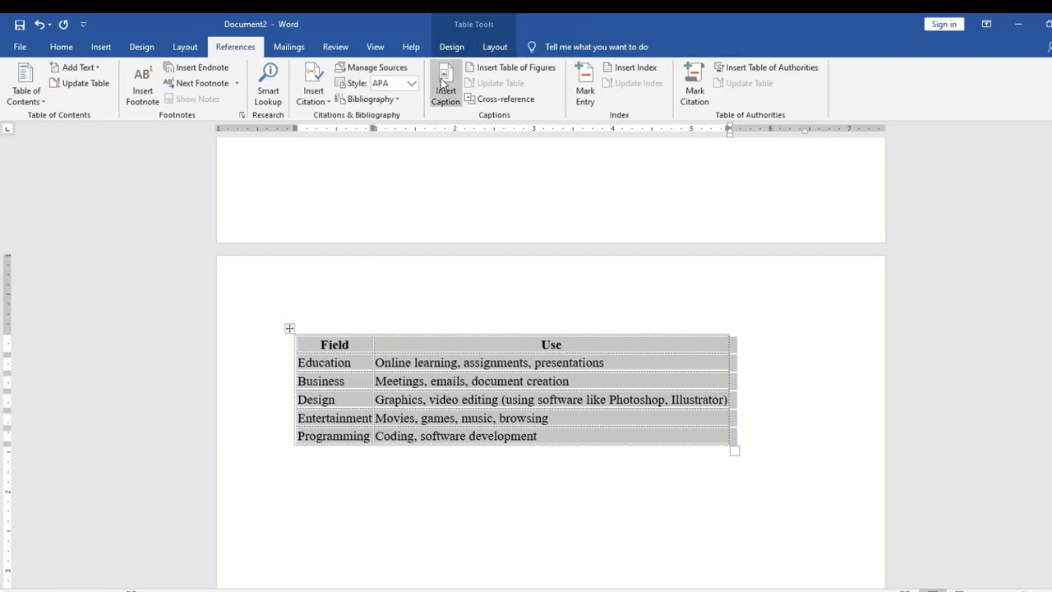
click(443, 87)
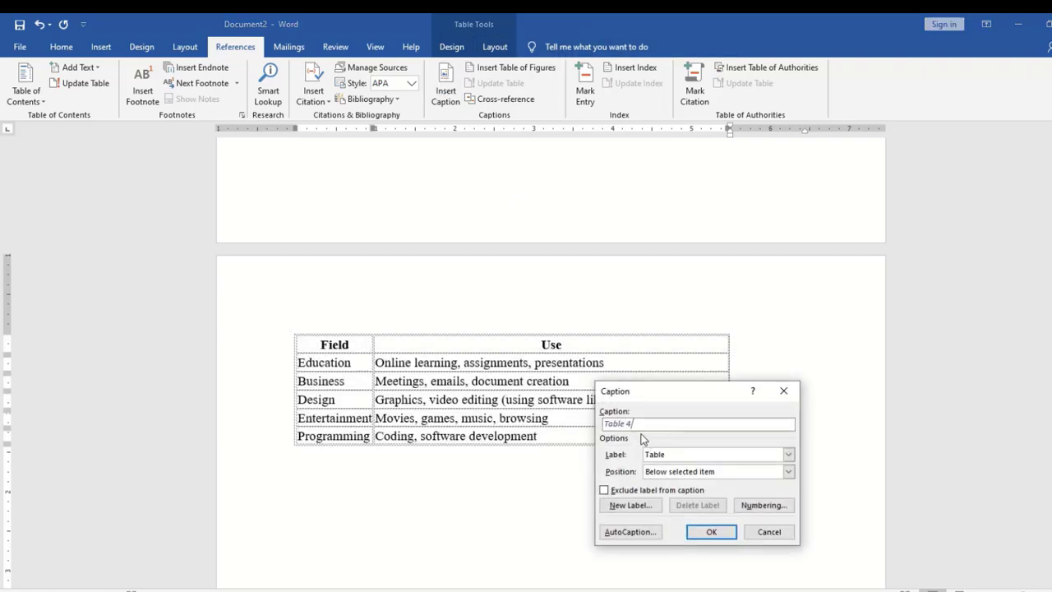
drag(668, 391, 660, 278)
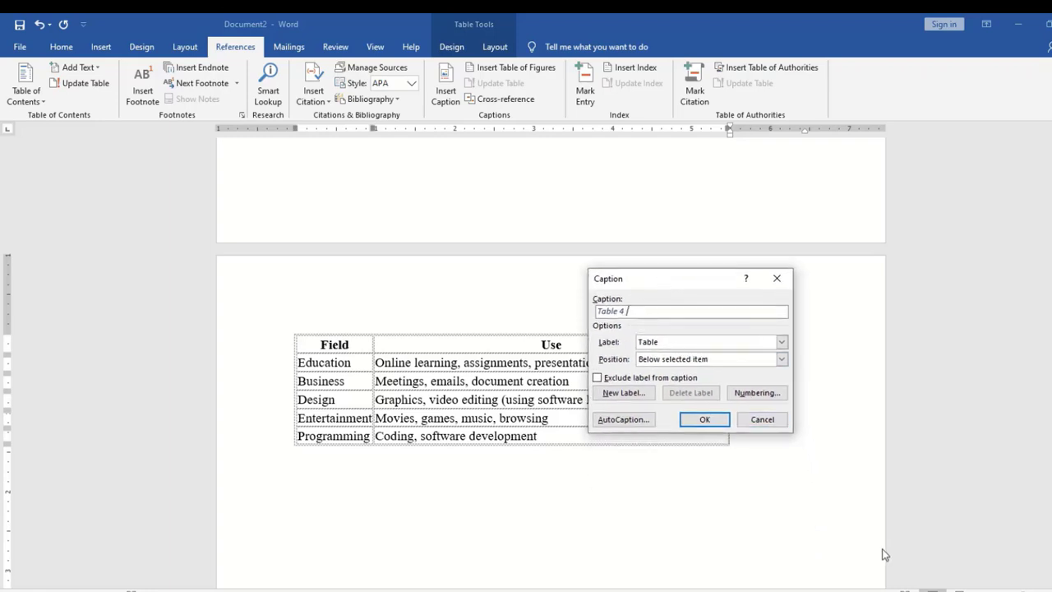
text(education)
click(699, 420)
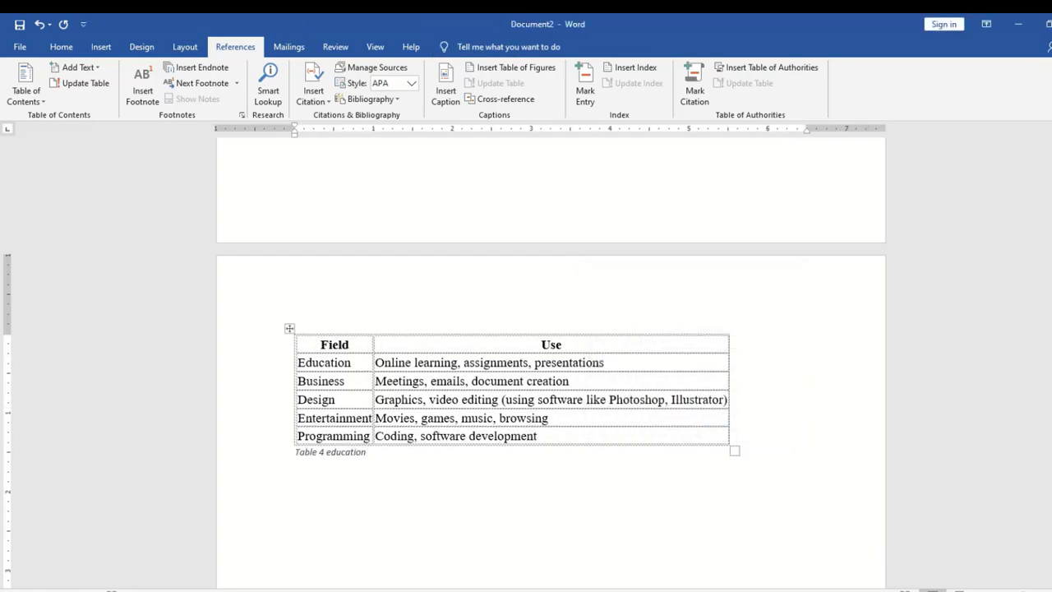
mouse_move(1051, 512)
mouse_down()
mouse_move(1051, 552)
mouse_move(1051, 333)
mouse_move(1051, 499)
mouse_up()
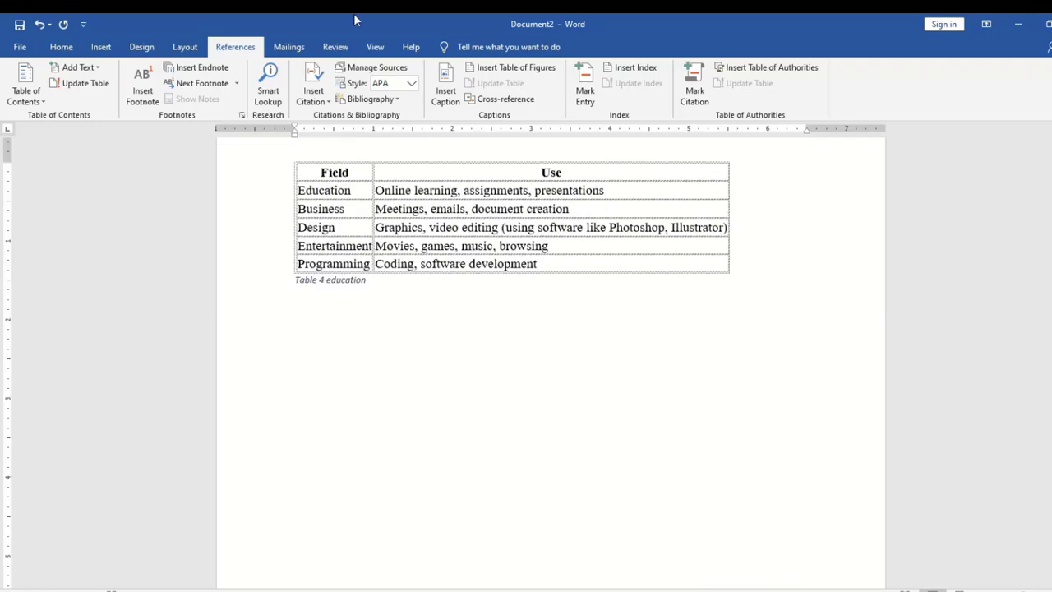
Insert a table of figures listing Tables 1–4 with page numbers 2, 3, 5 and 6
click(520, 72)
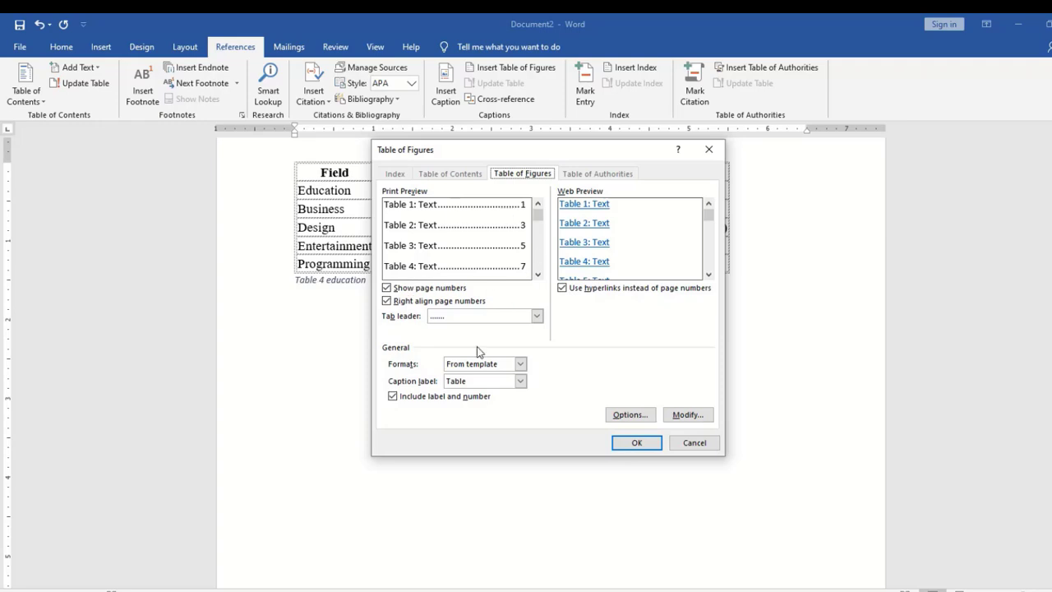
click(633, 444)
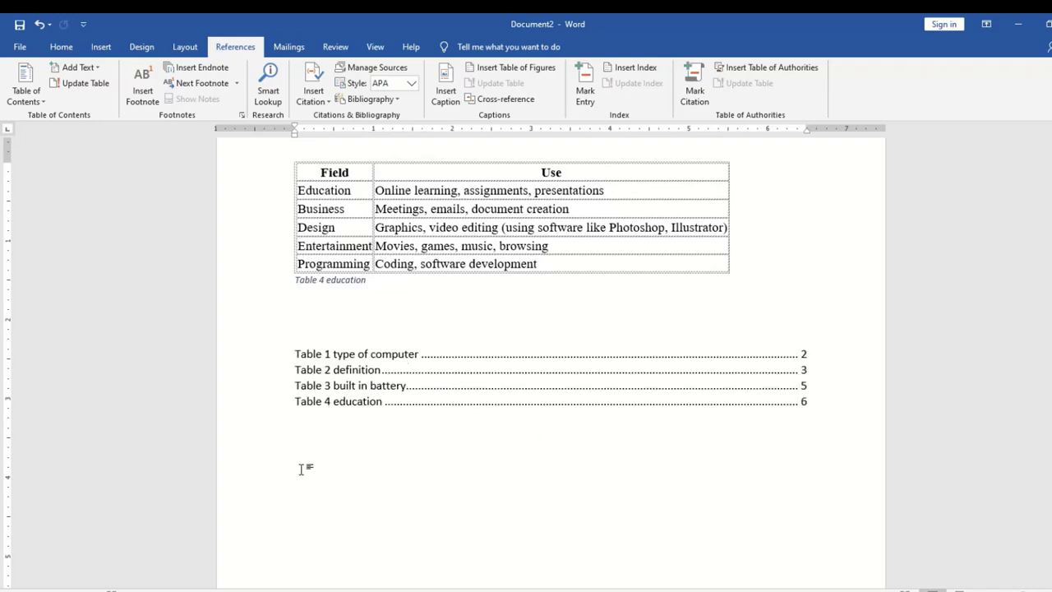
On a new line, insert a table of figures with the Figure label, listing Figures 1–3
key(Return)
click(504, 74)
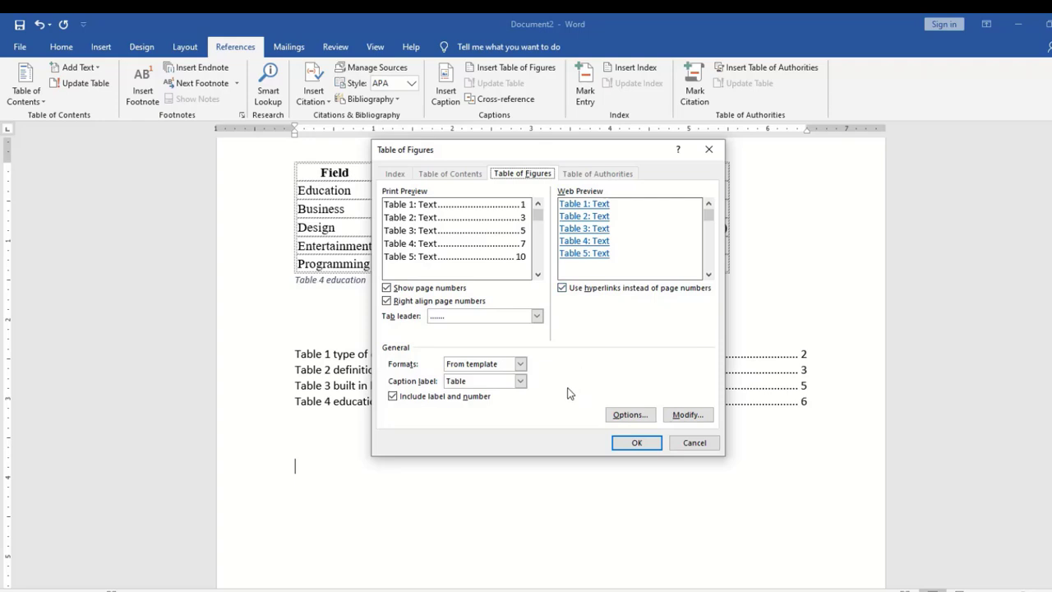
click(520, 381)
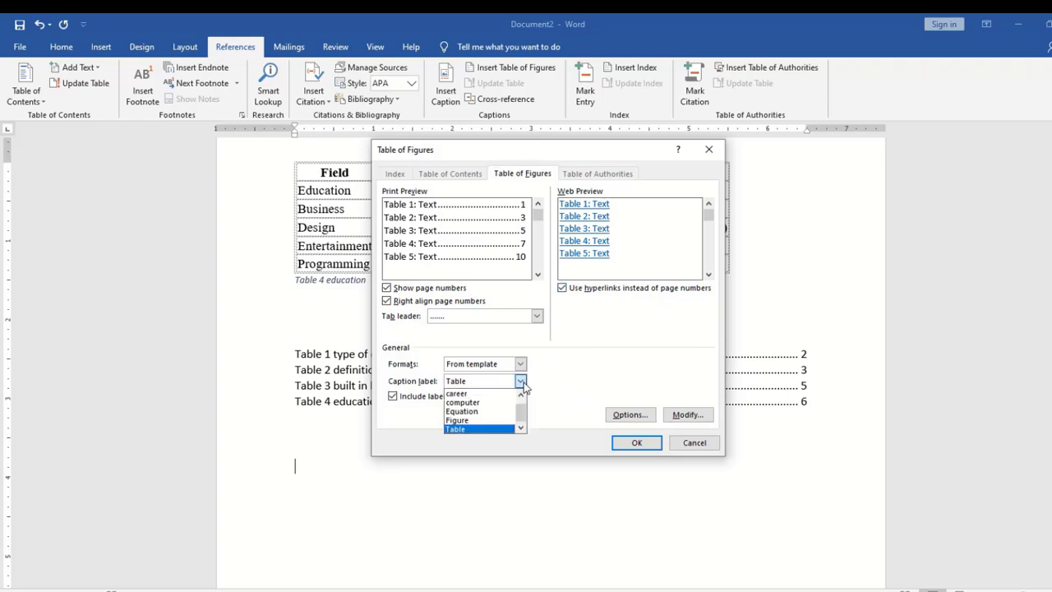
click(486, 421)
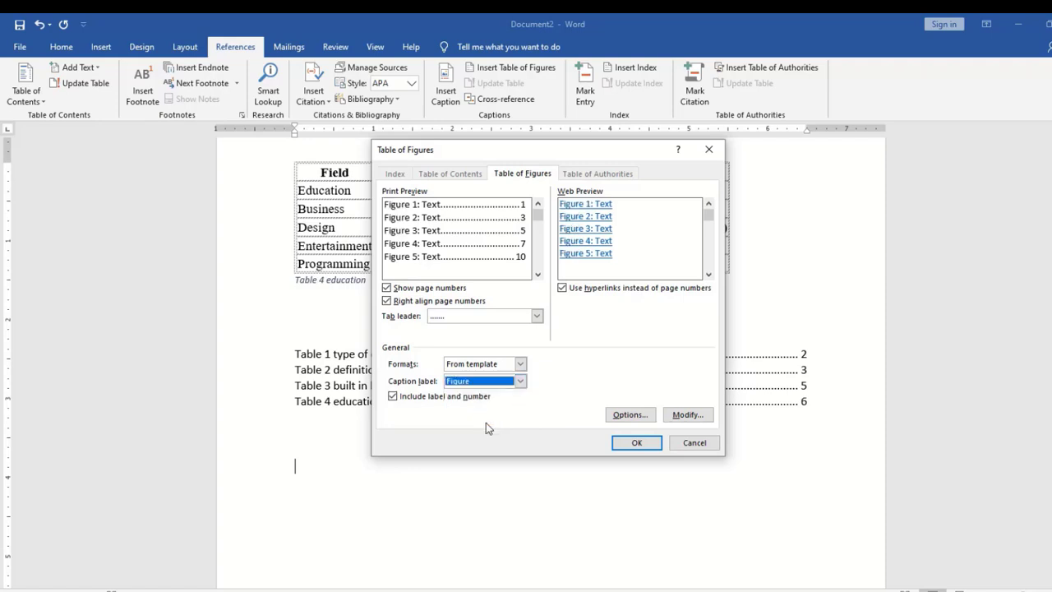
click(641, 445)
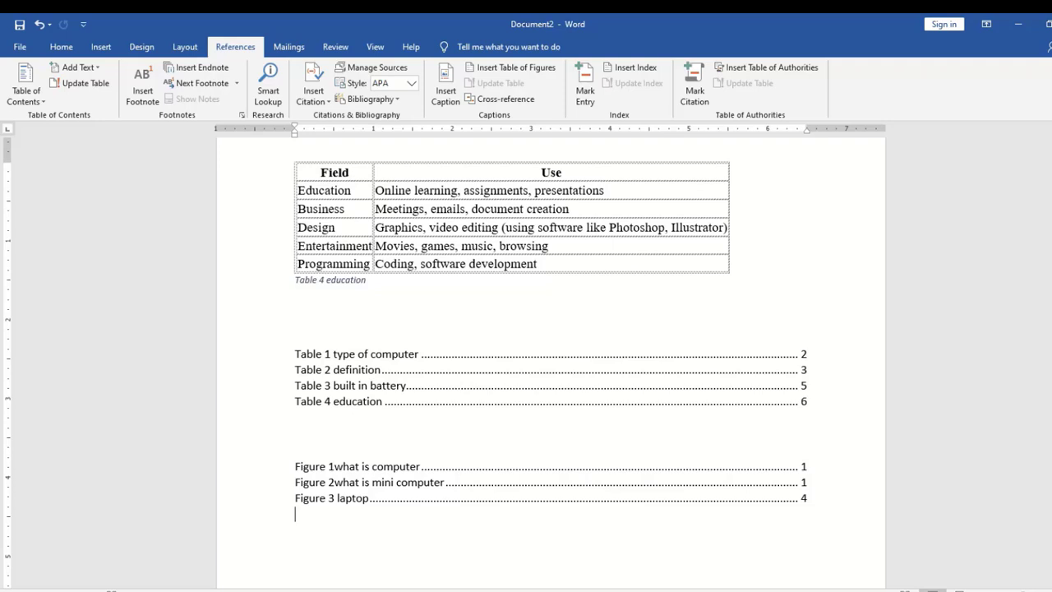
Follow the Figure 2 and Table 3 list links to their captions, then scroll back to page 1
drag(1051, 524, 1051, 539)
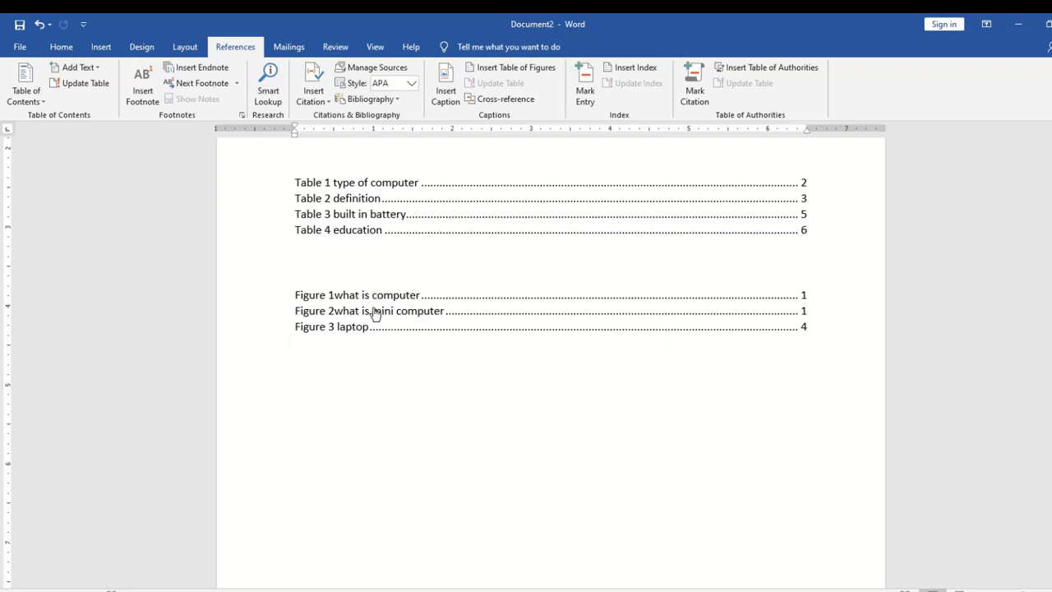
ctrl+click(374, 317)
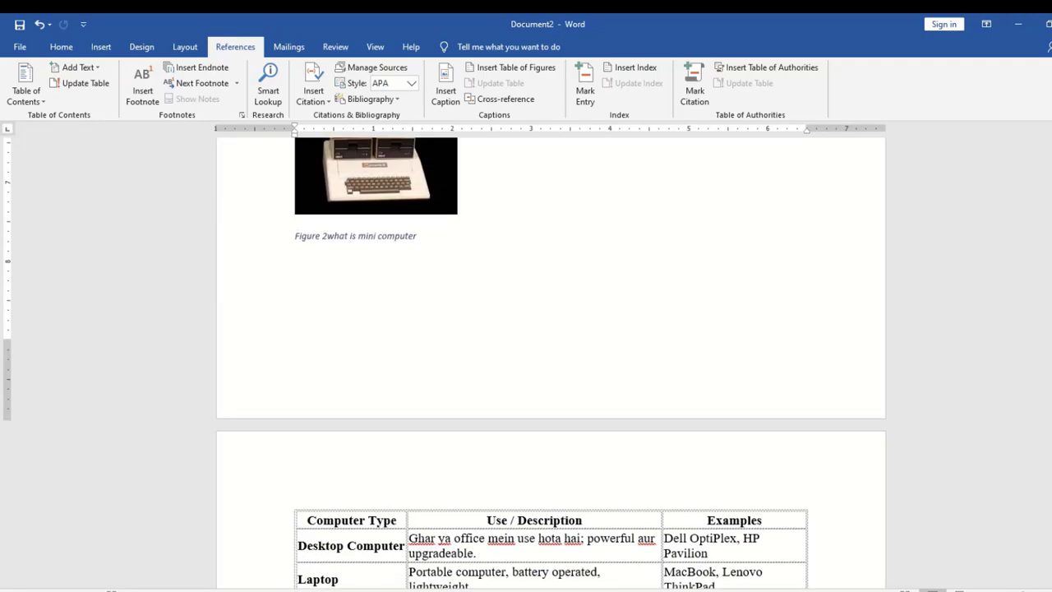
drag(1051, 206, 1050, 225)
click(385, 441)
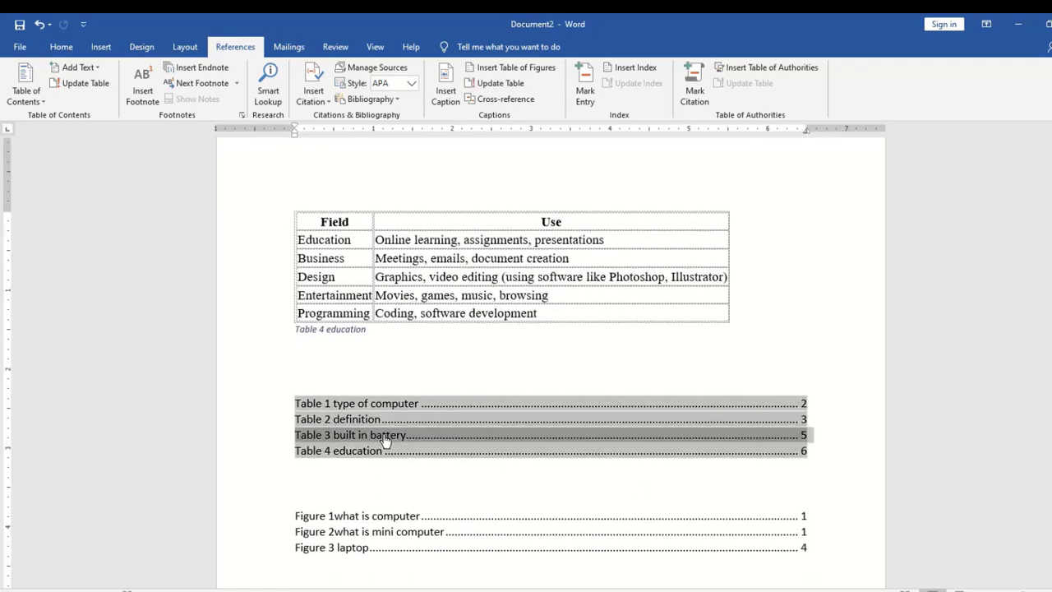
click(385, 474)
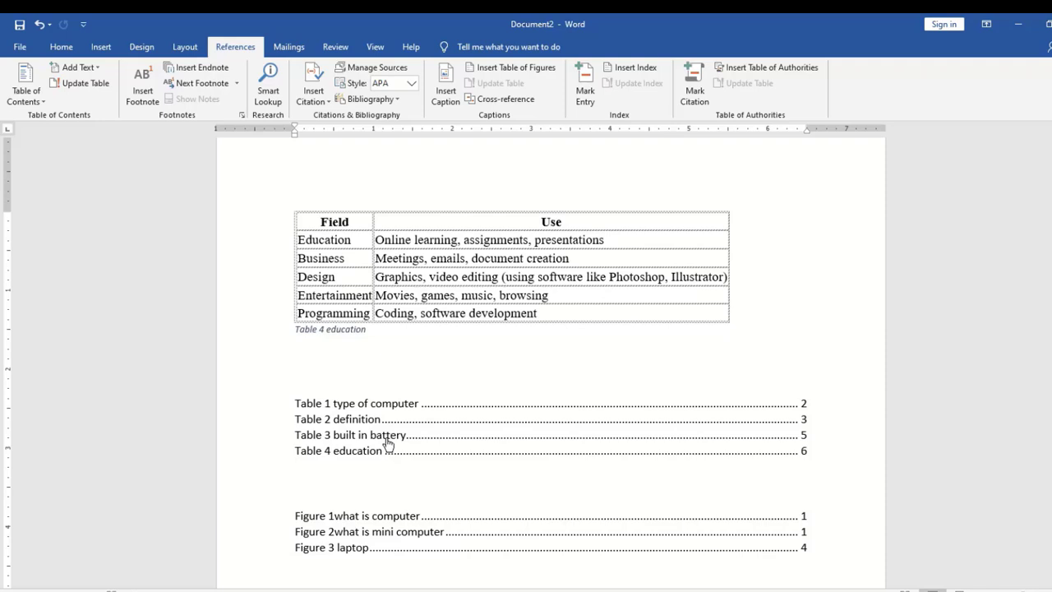
ctrl+click(388, 444)
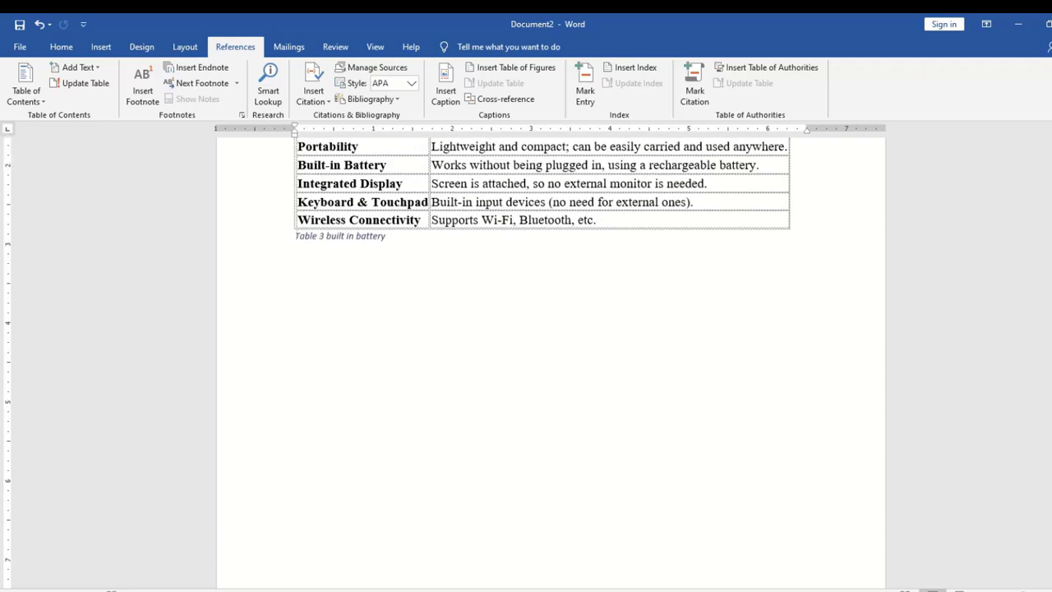
drag(1051, 473, 1051, 157)
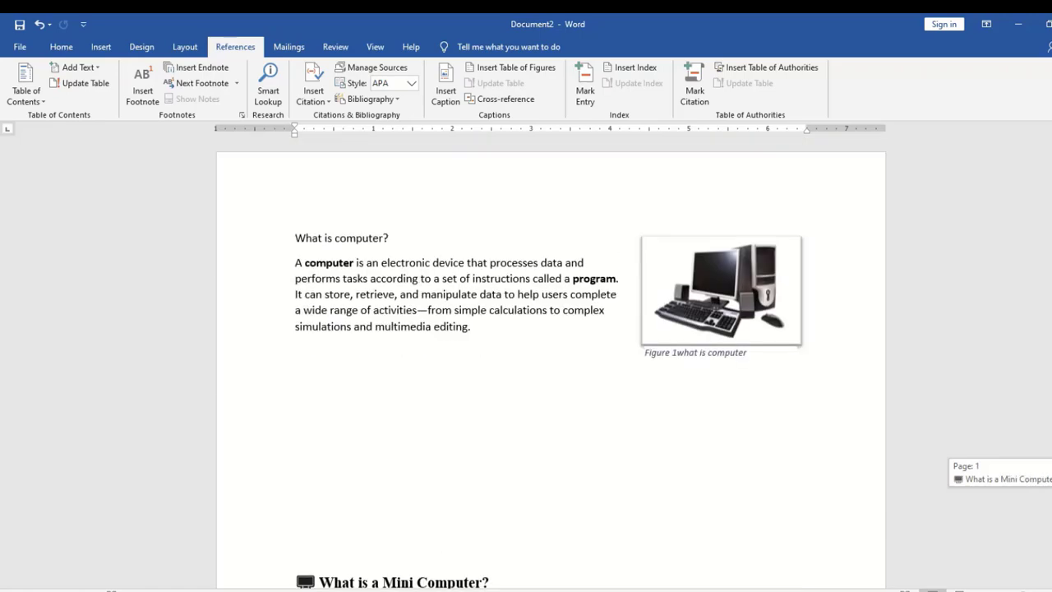
Delete the 'Figure 1what is computer' caption text and its empty box, leaving the computer picture selected
click(701, 356)
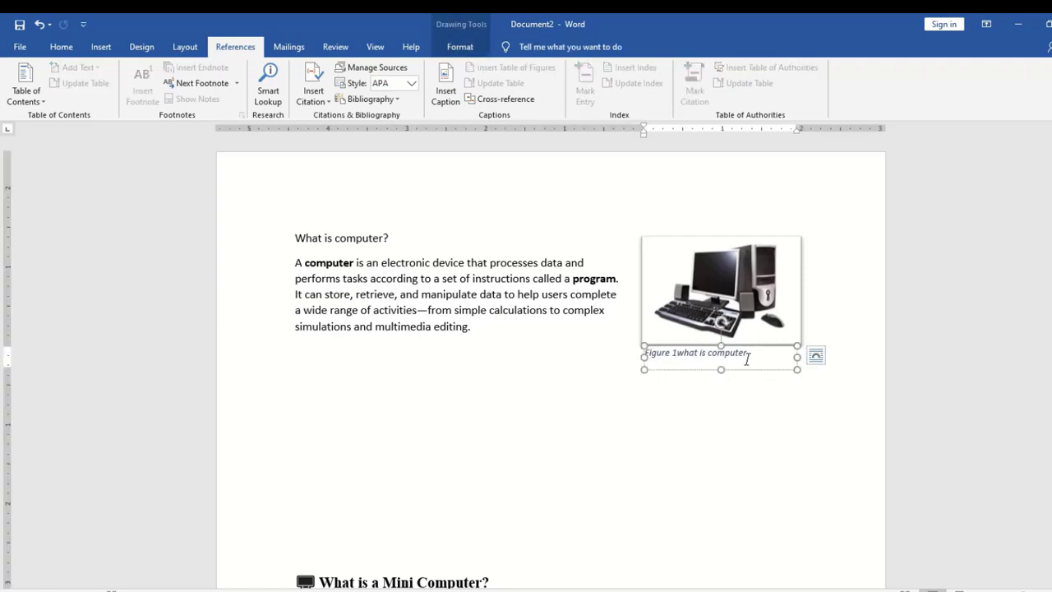
drag(745, 355, 647, 353)
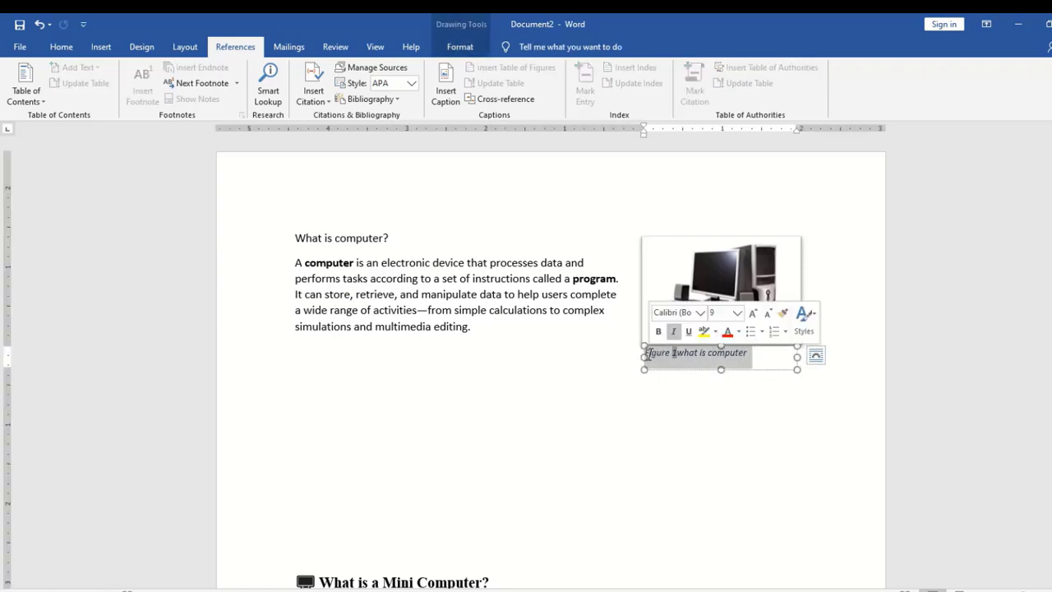
key(Delete)
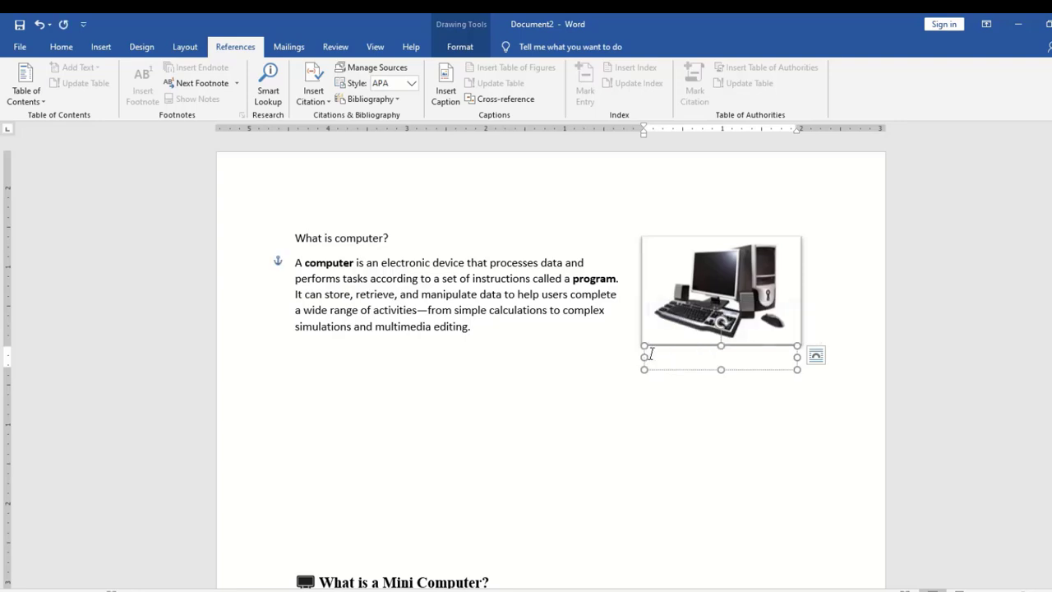
click(663, 371)
key(Delete)
click(703, 333)
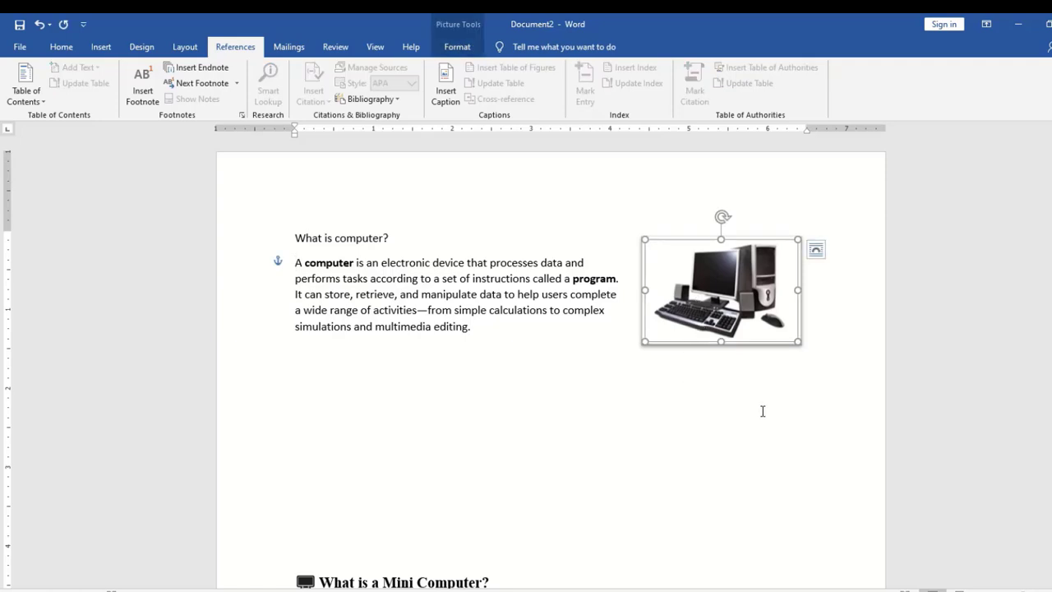
Caption the computer picture 'image 1 what is computer' using a new 'image' caption label
click(448, 88)
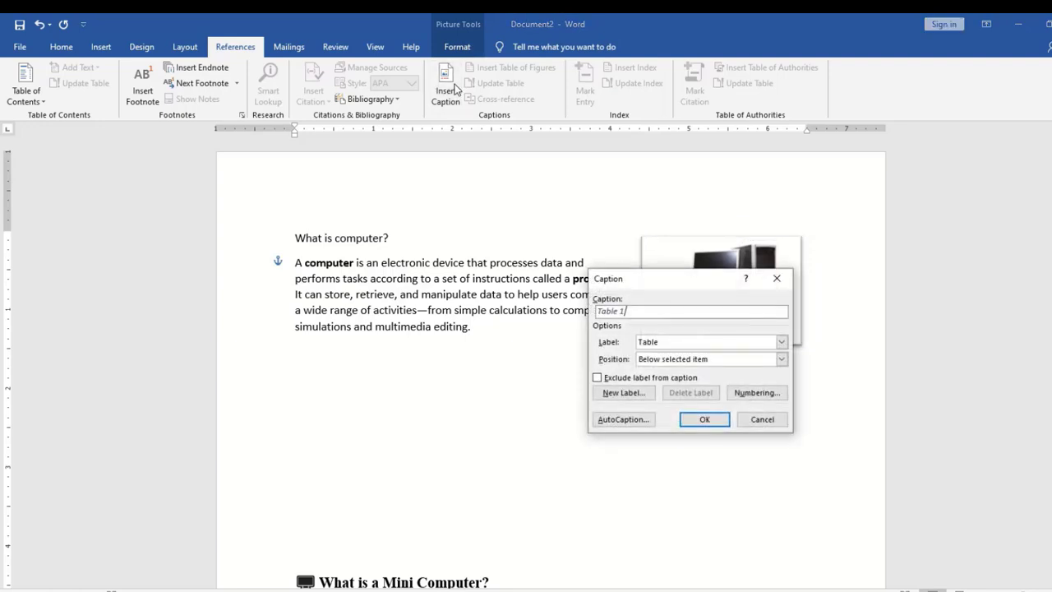
drag(668, 278, 588, 212)
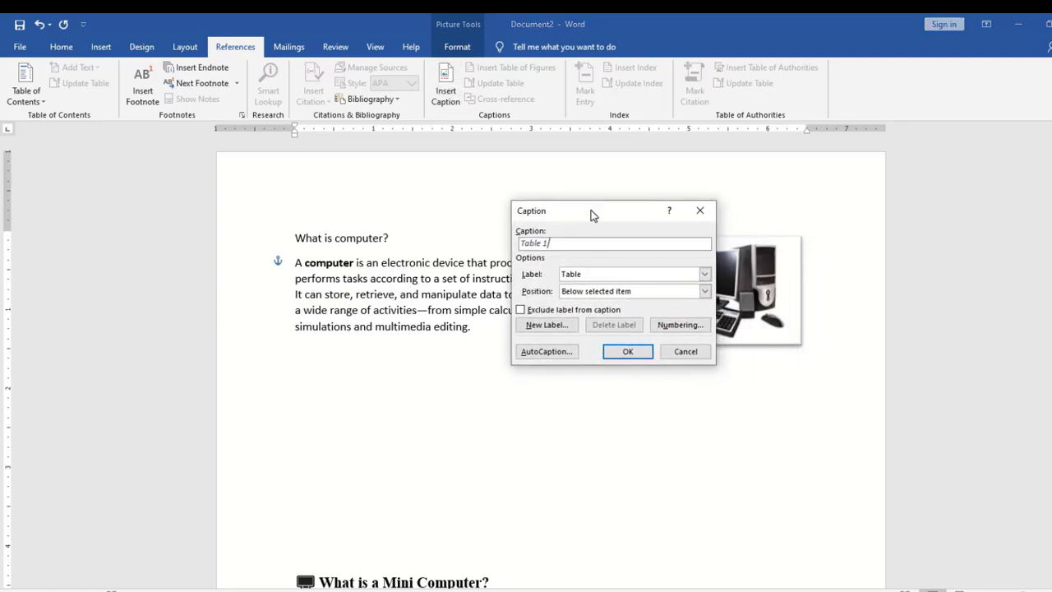
click(545, 326)
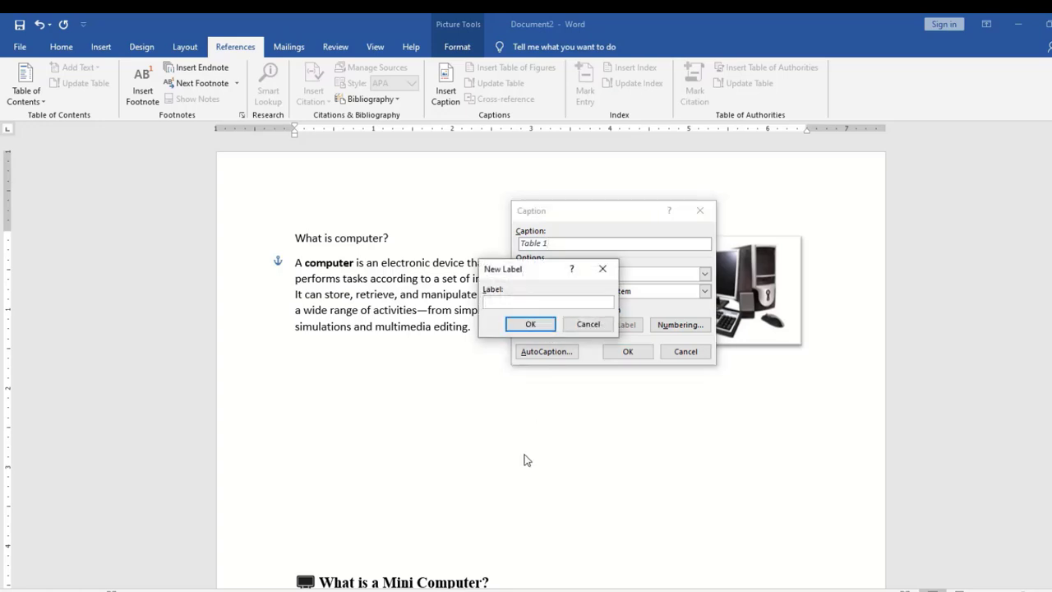
text(image)
click(532, 325)
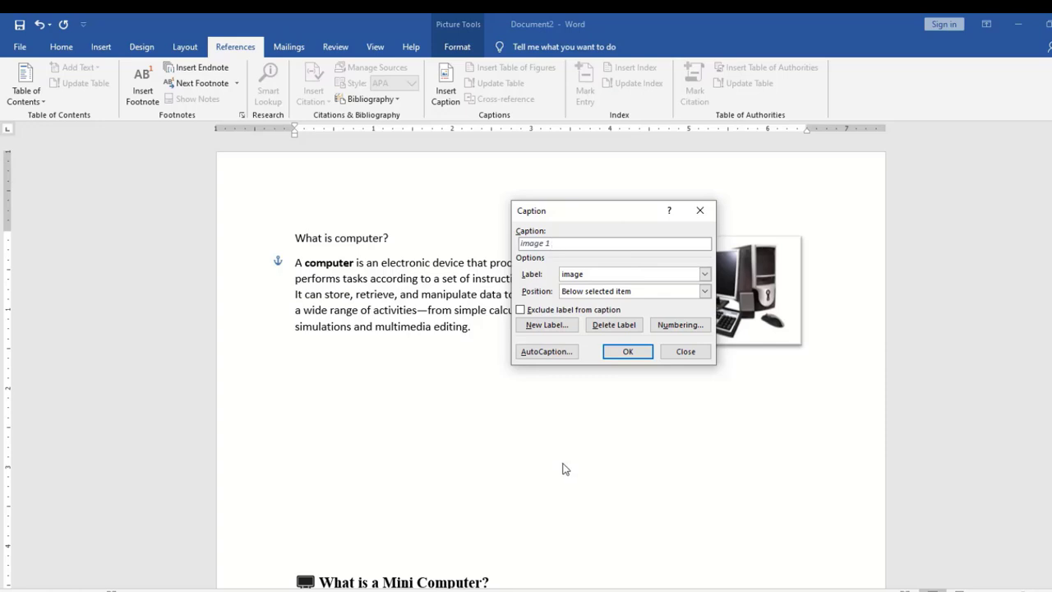
text(whatis)
key(BackSpace)
key(BackSpace)
text(is computer)
click(629, 351)
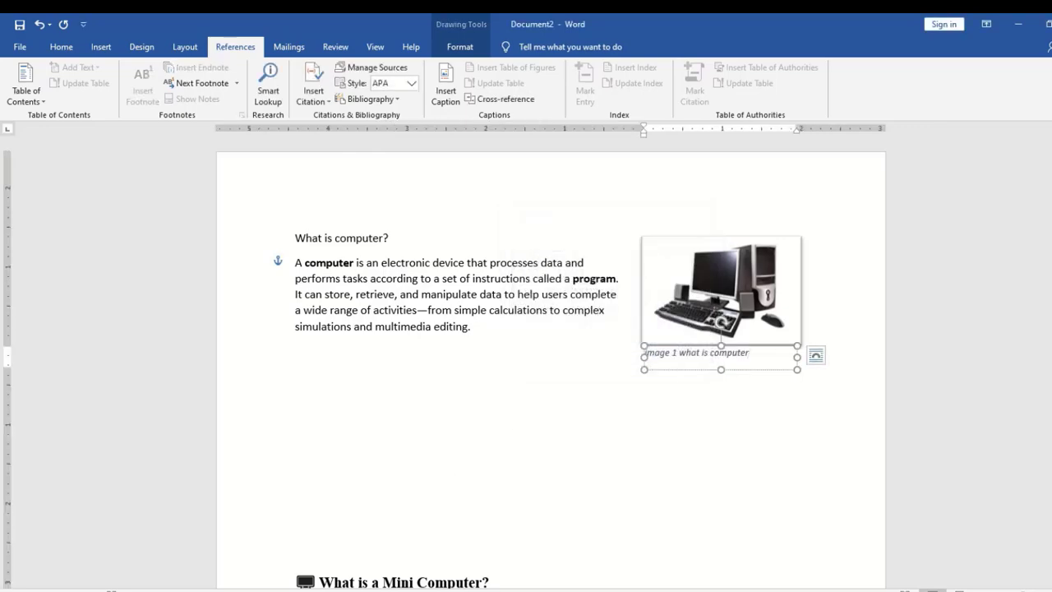
drag(1050, 169, 1041, 560)
click(439, 397)
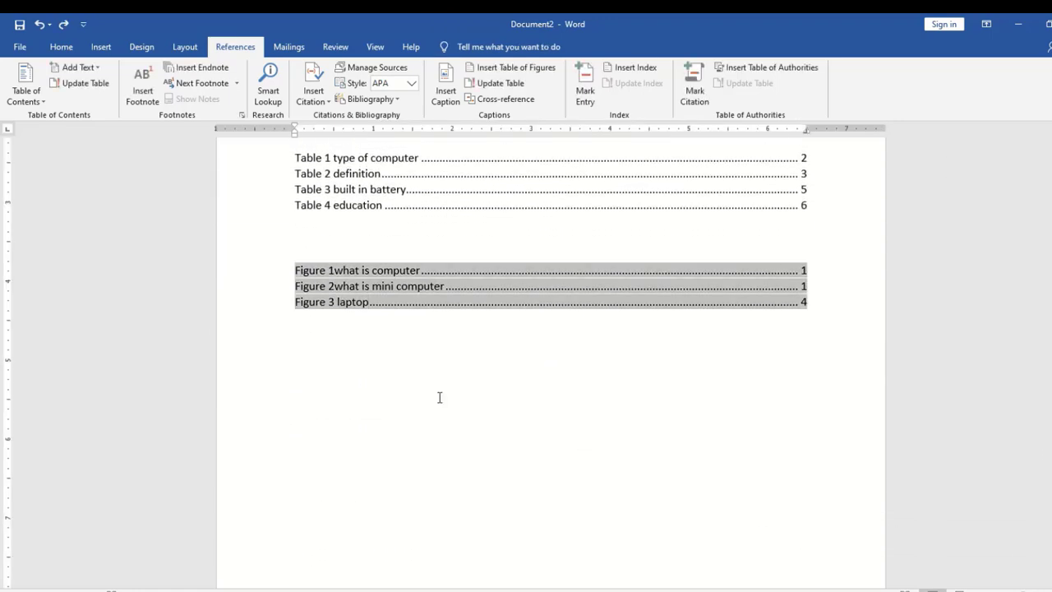
click(439, 398)
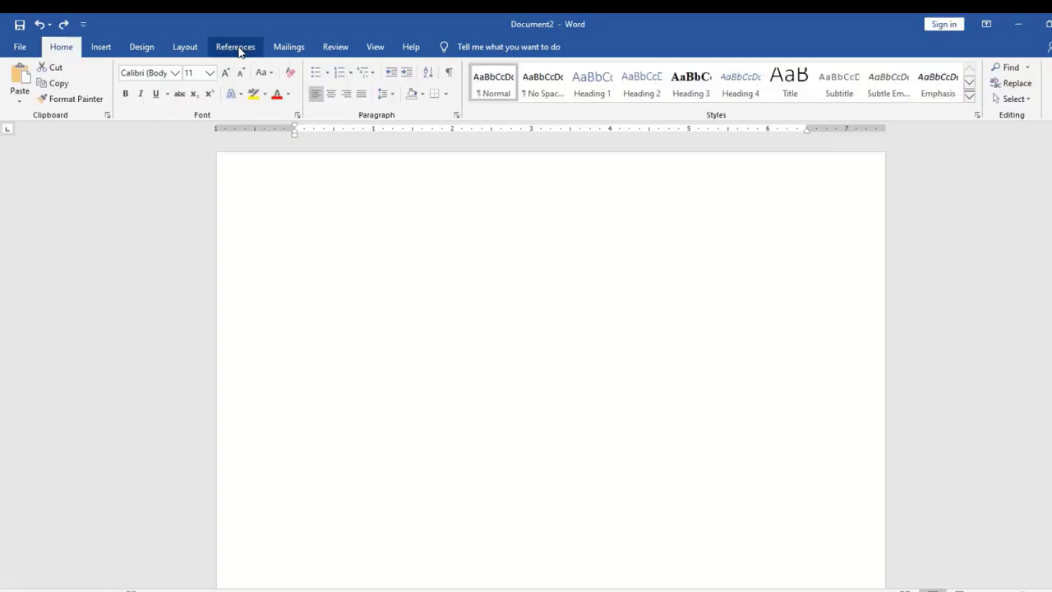
click(239, 49)
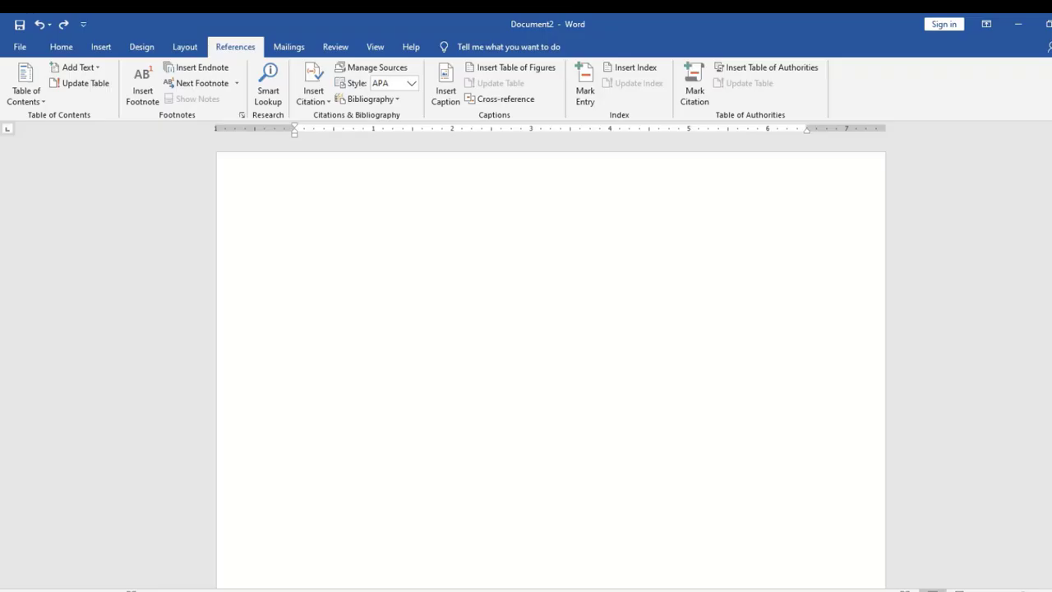
drag(1051, 158, 1051, 157)
click(326, 198)
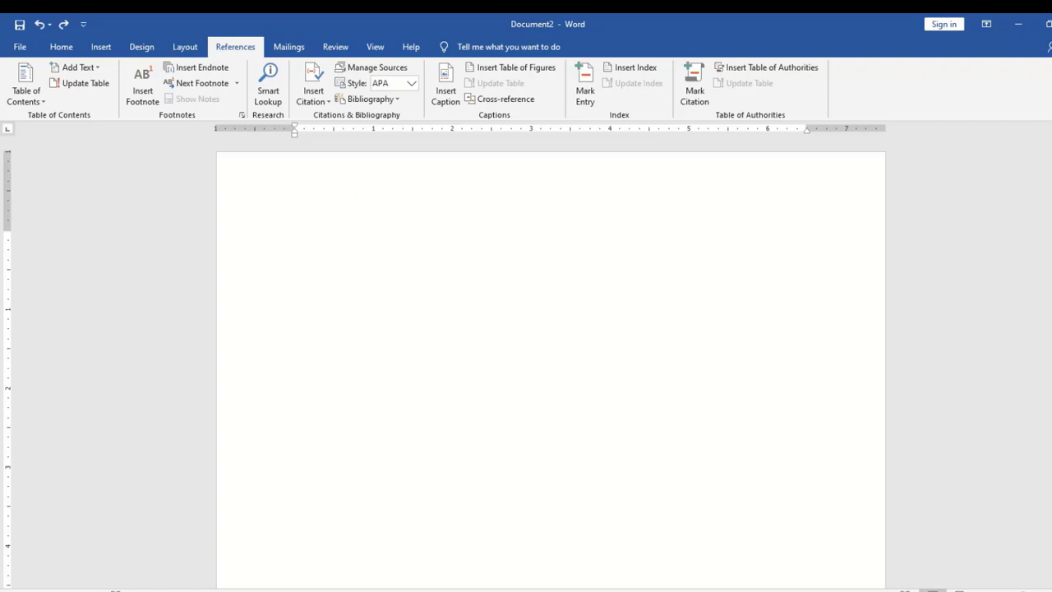
drag(1051, 160, 1051, 160)
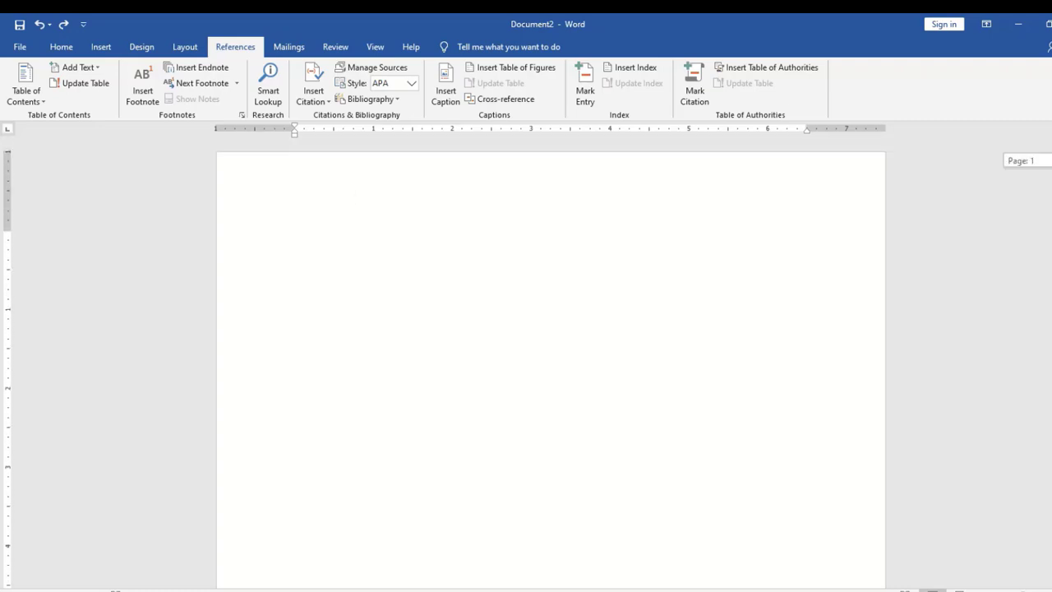
Switch to the Insert tab and scroll down through the MS office numbered list
click(100, 48)
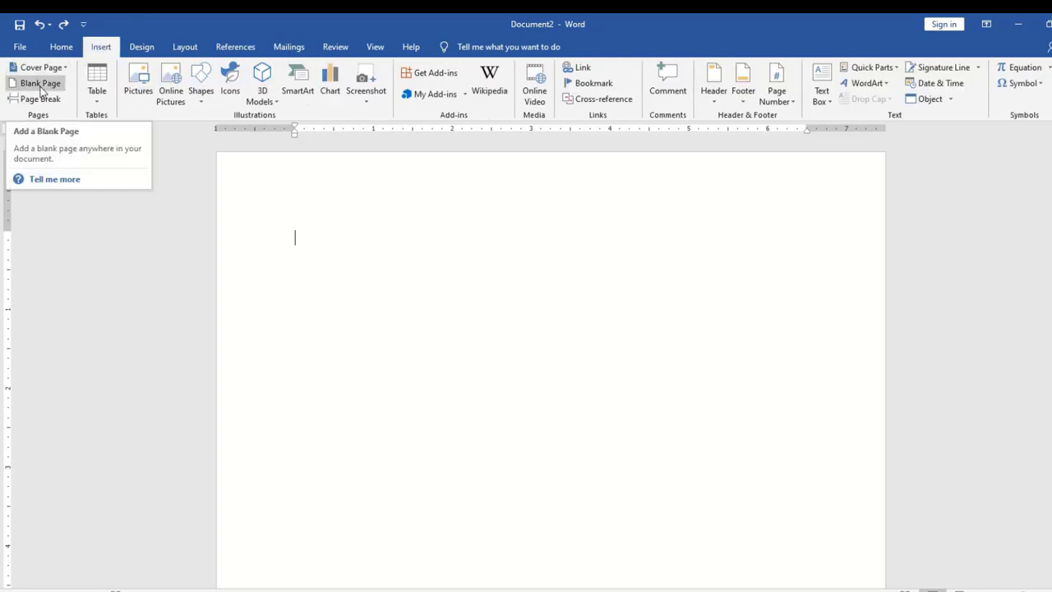
scroll(551, 370, down, 15)
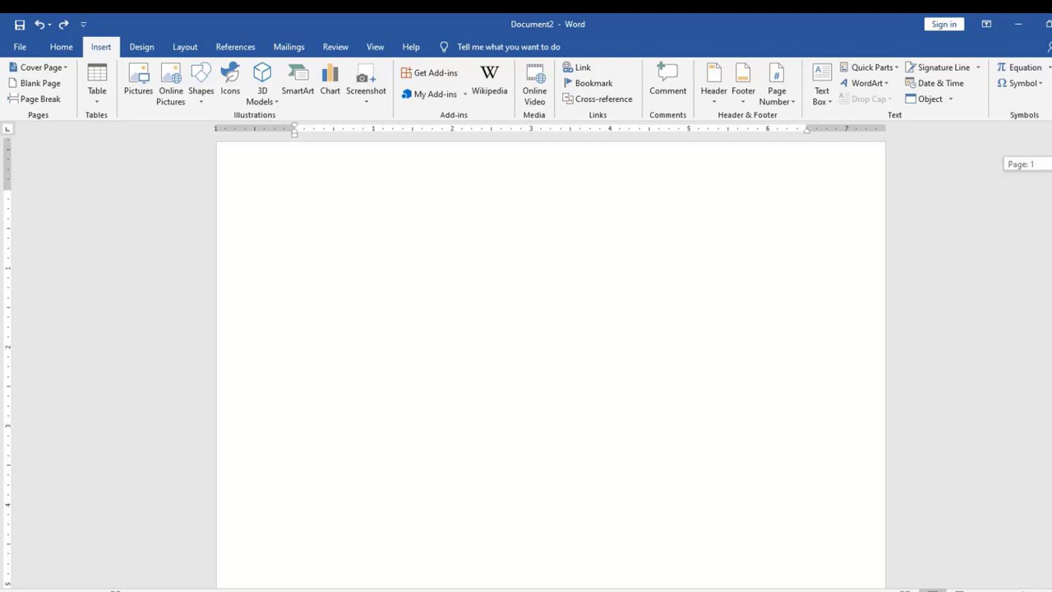
scroll(550, 367, down, 1)
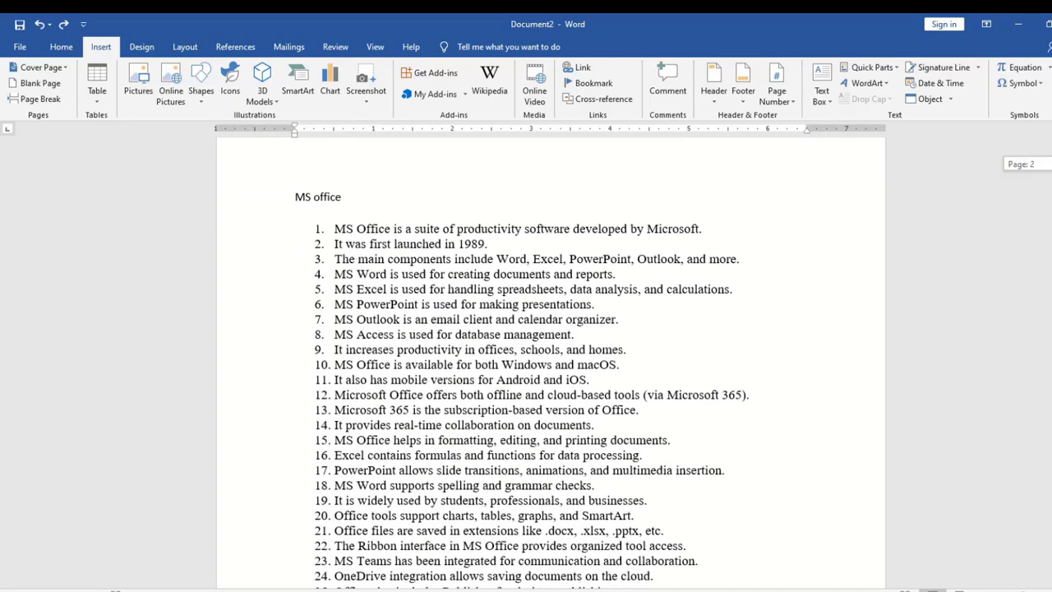
scroll(521, 378, down, 1)
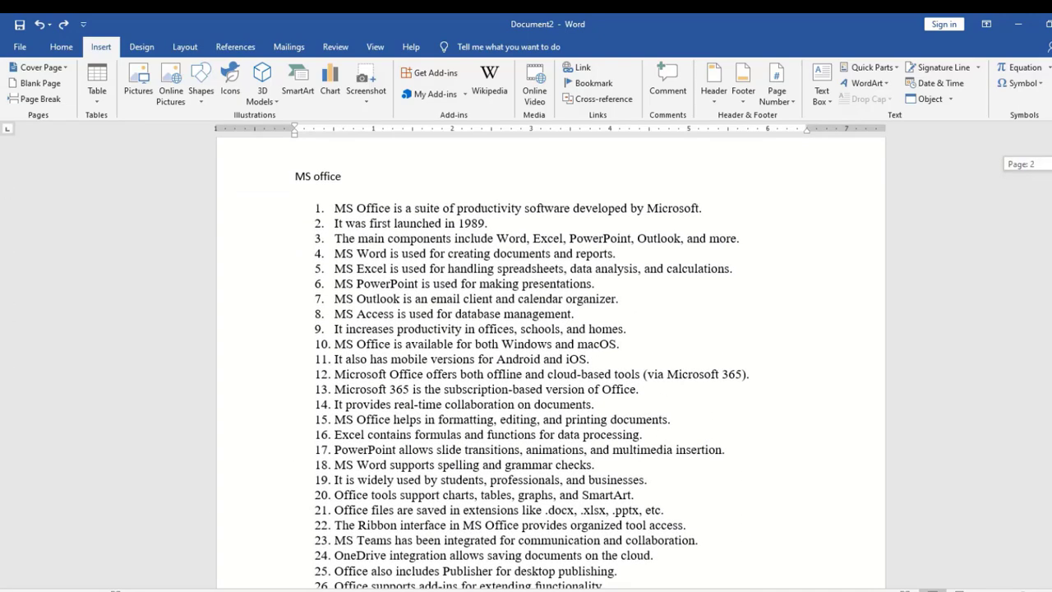
click(717, 330)
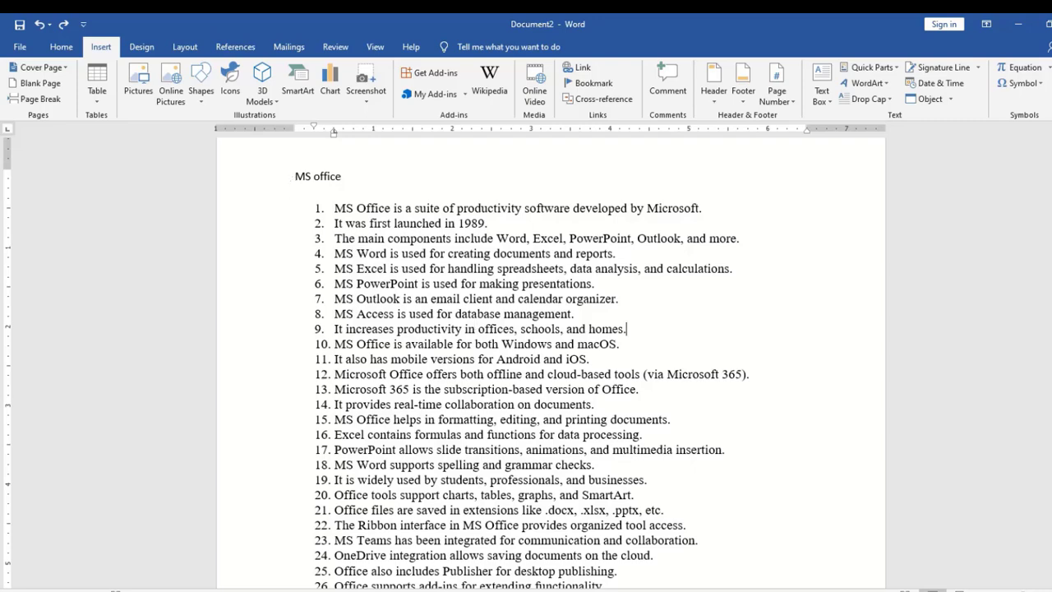
scroll(551, 370, down, 15)
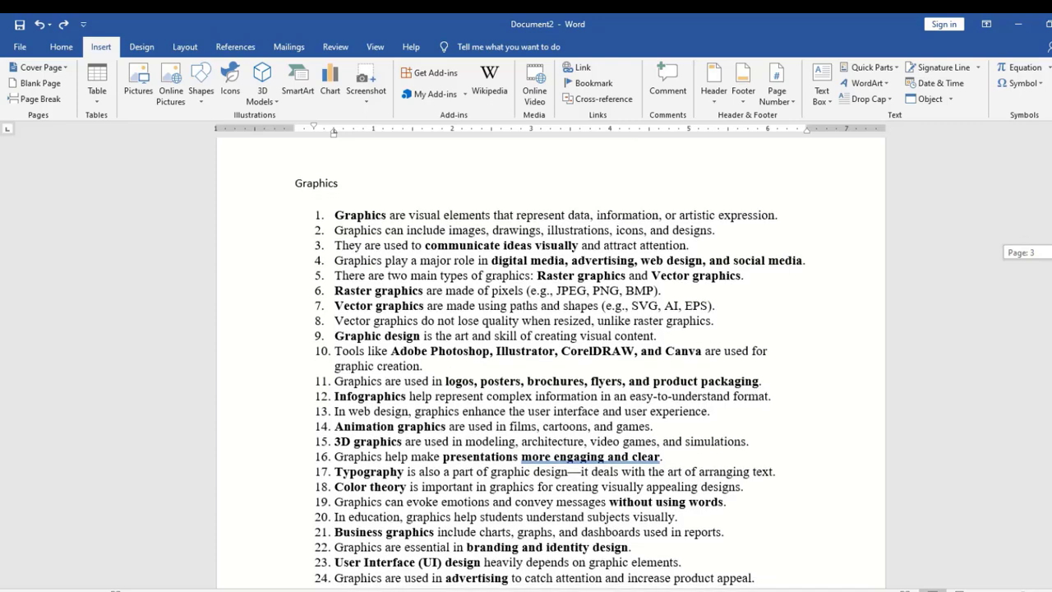
Review the Graphics section and continue scrolling through the Web designing section
click(385, 192)
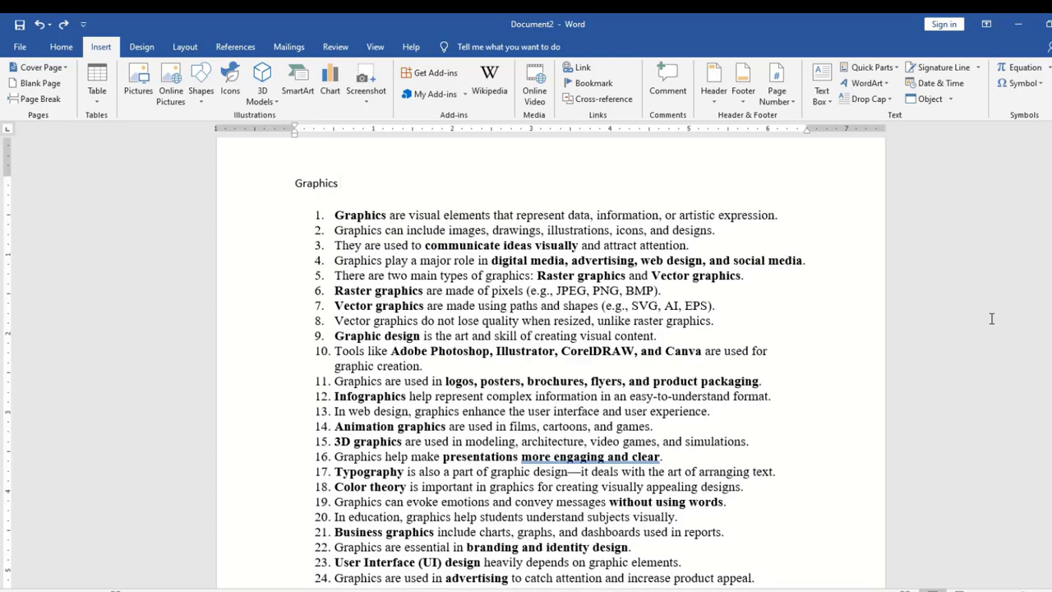
scroll(551, 362, down, 5)
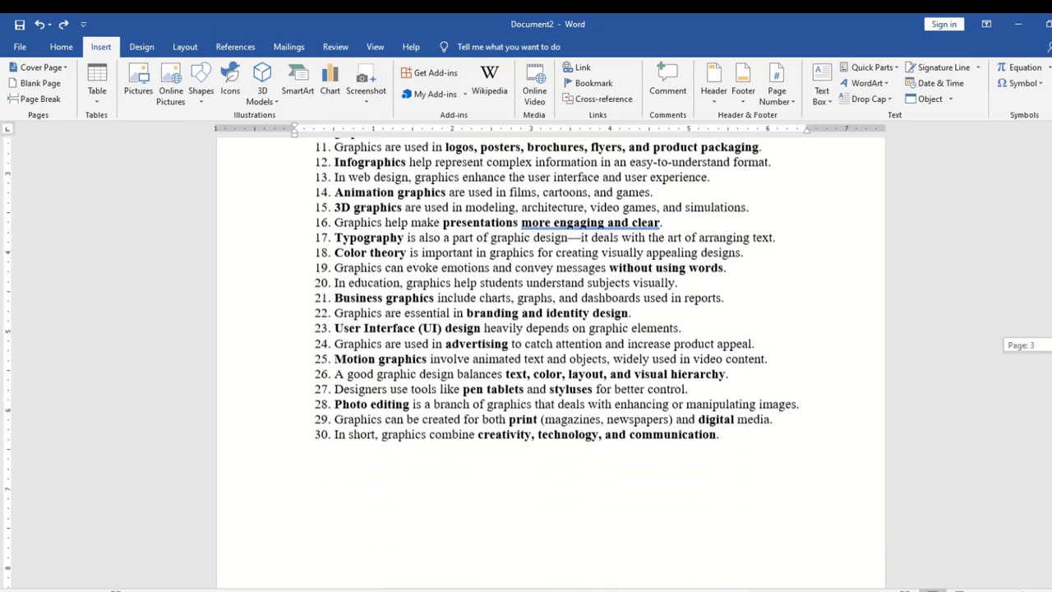
scroll(368, 255, down, 10)
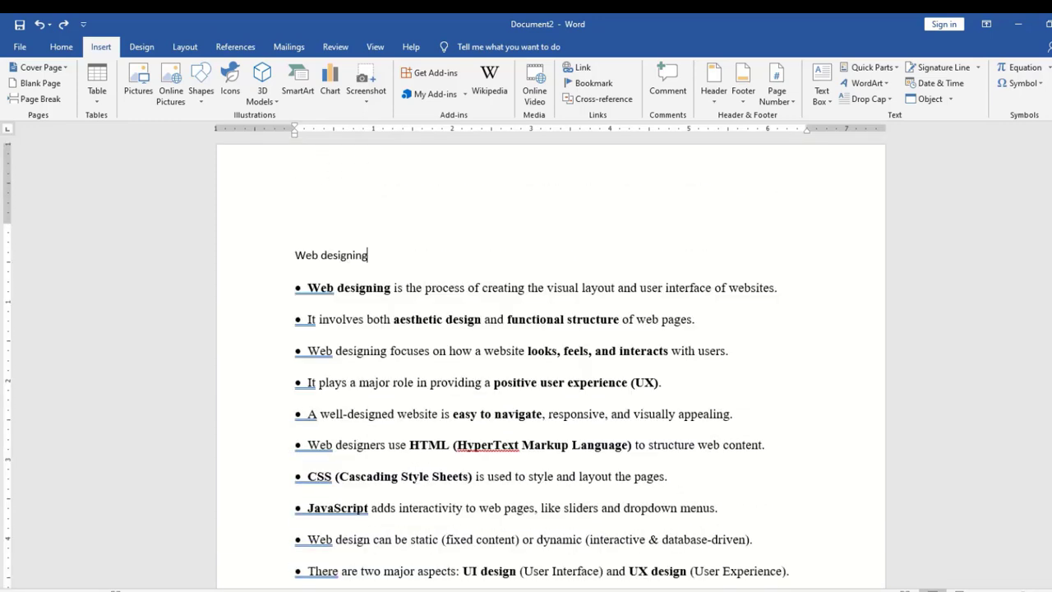
scroll(551, 361, down, 8)
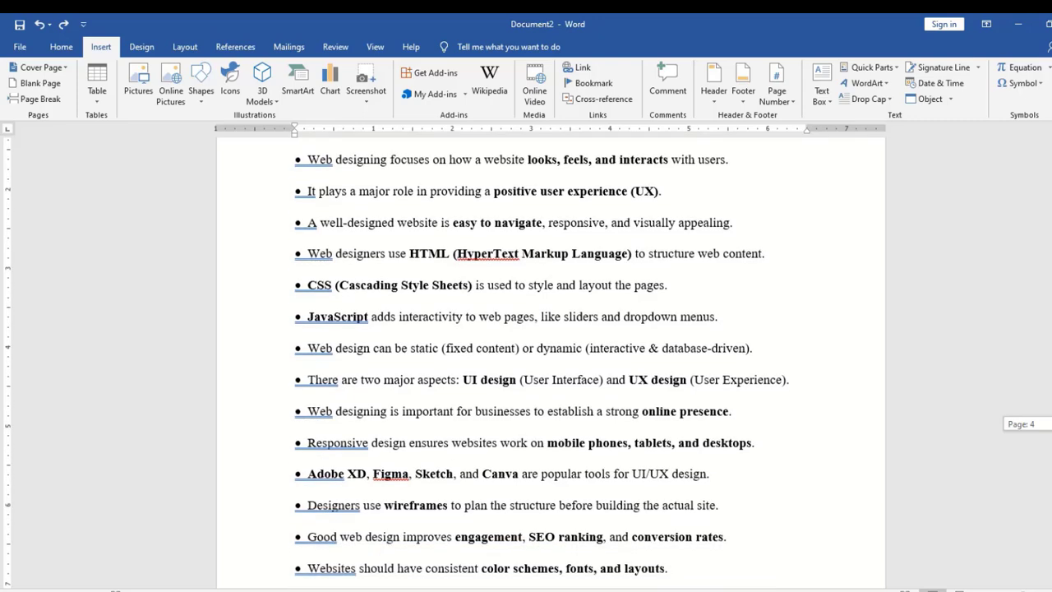
scroll(551, 362, up, 8)
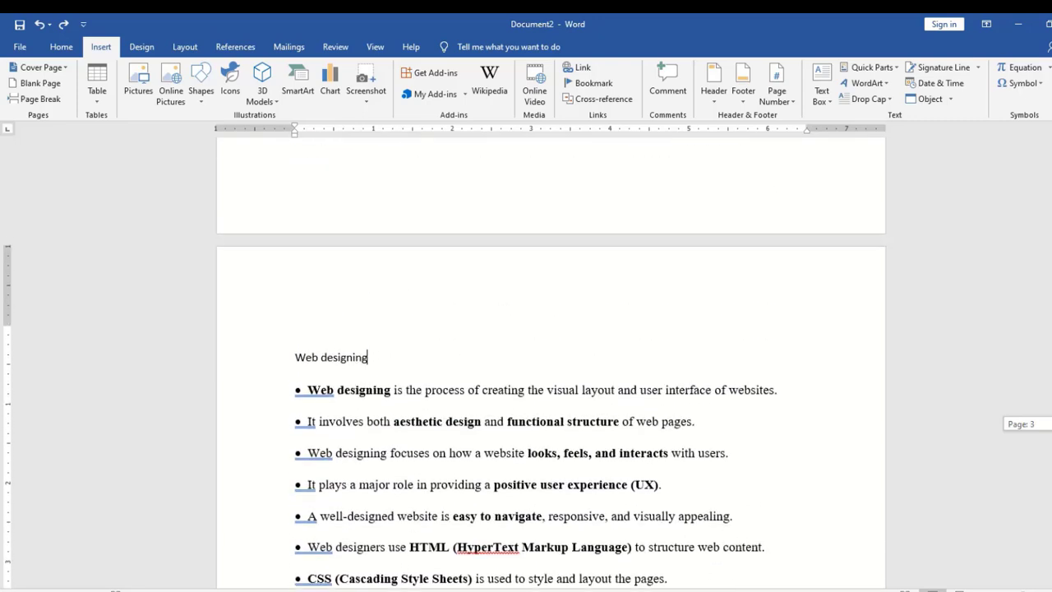
scroll(551, 362, down, 10)
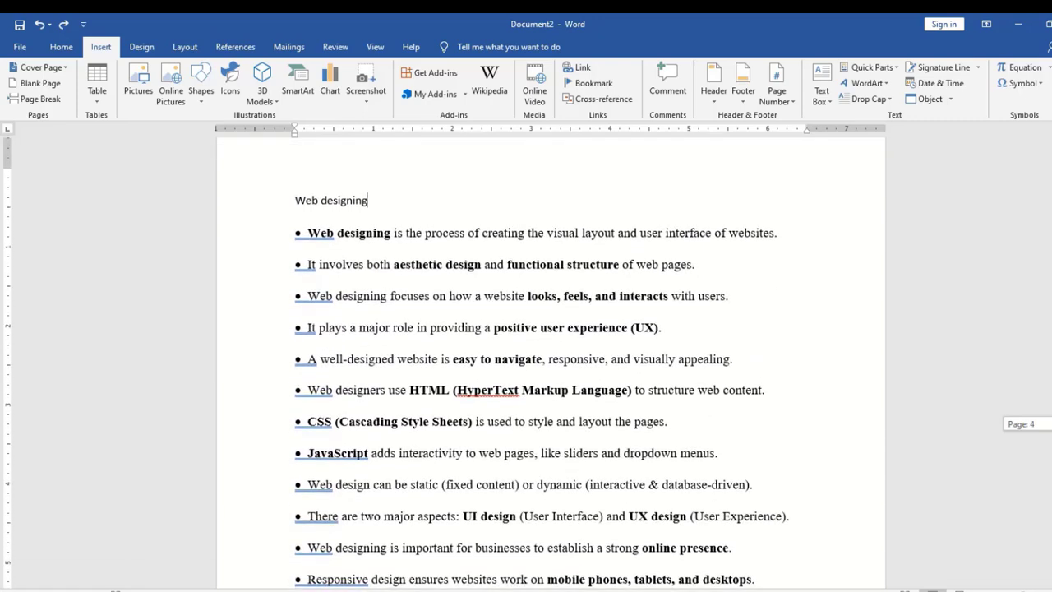
scroll(551, 362, down, 8)
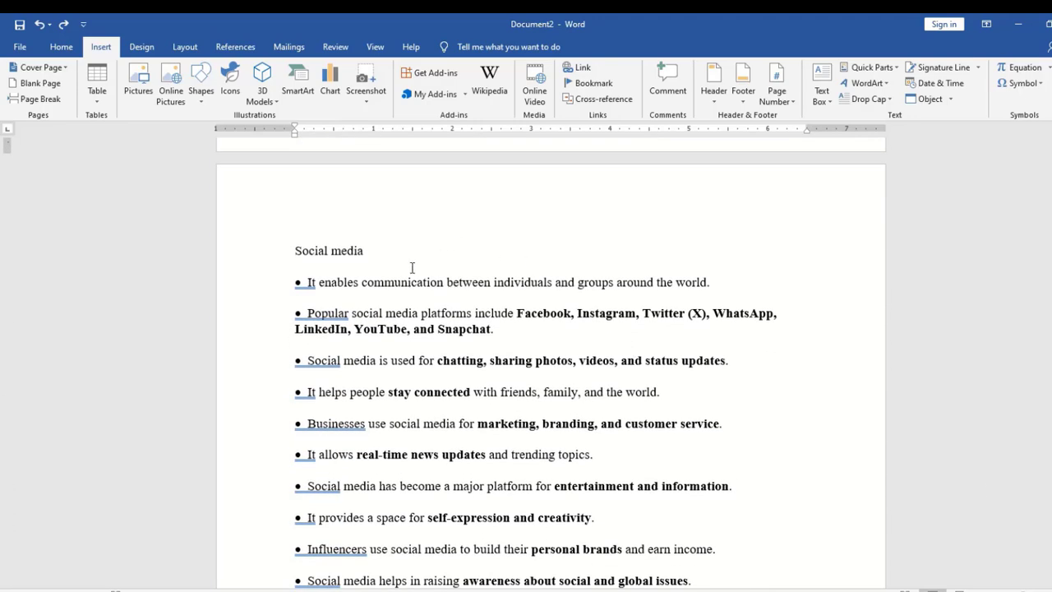
Check the Social media title, then scroll back up to the MS office page
click(407, 258)
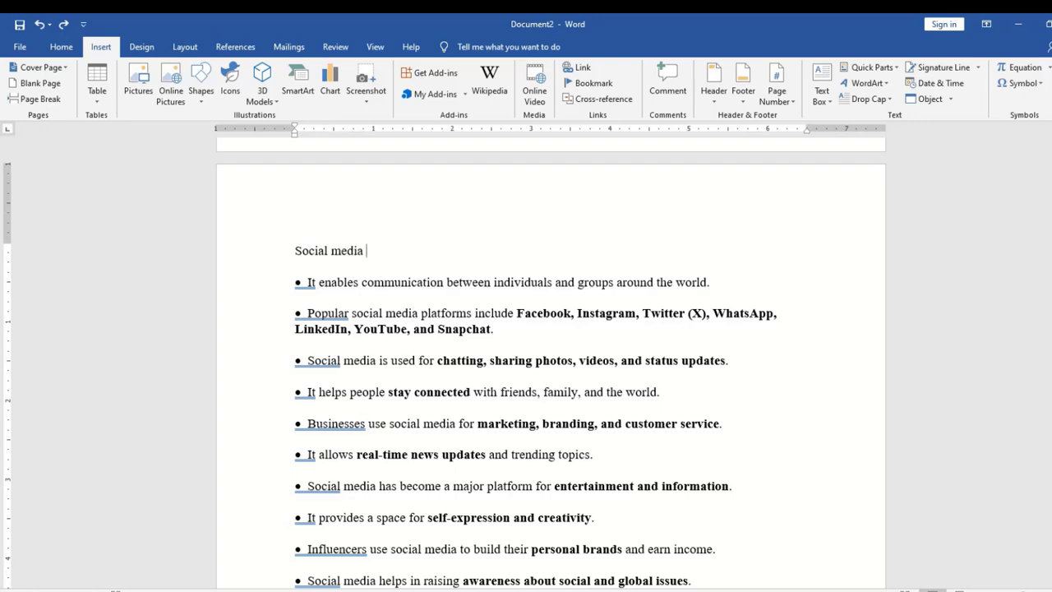
scroll(510, 362, down, 5)
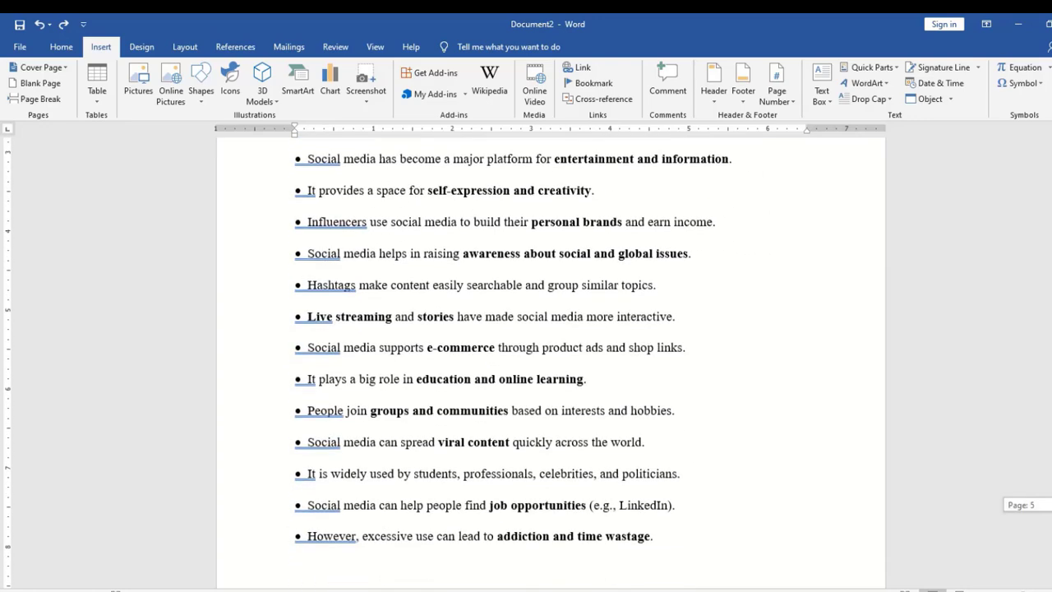
scroll(509, 361, up, 10)
scroll(550, 361, up, 20)
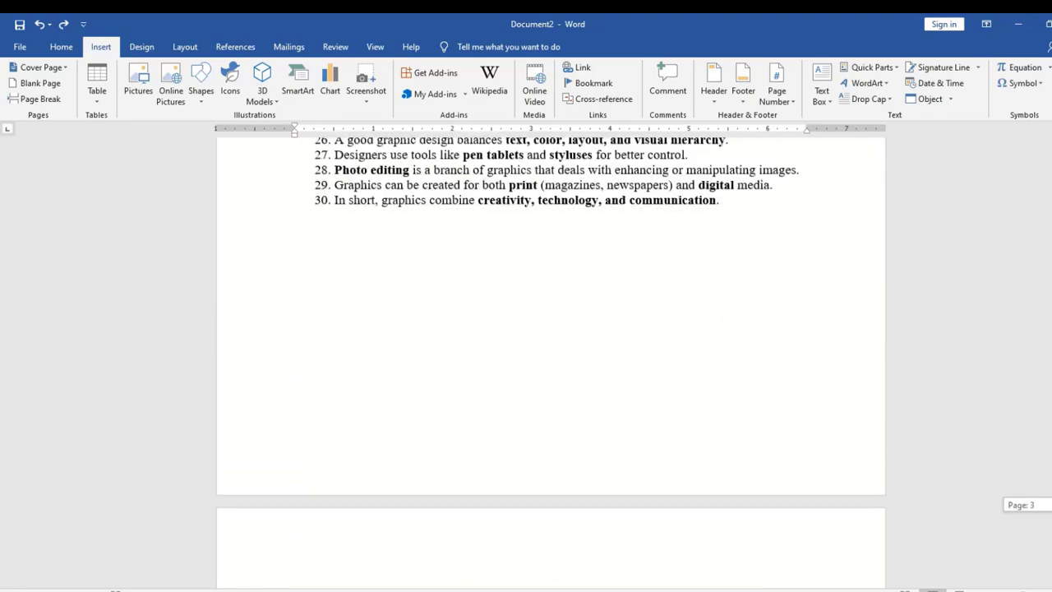
scroll(550, 361, up, 15)
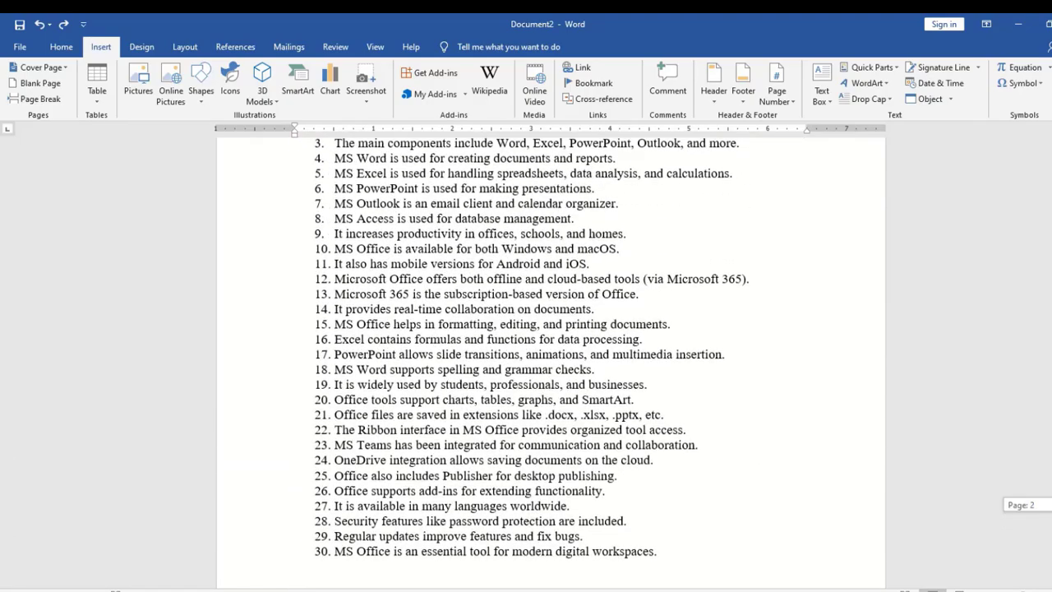
scroll(331, 327, down, 4)
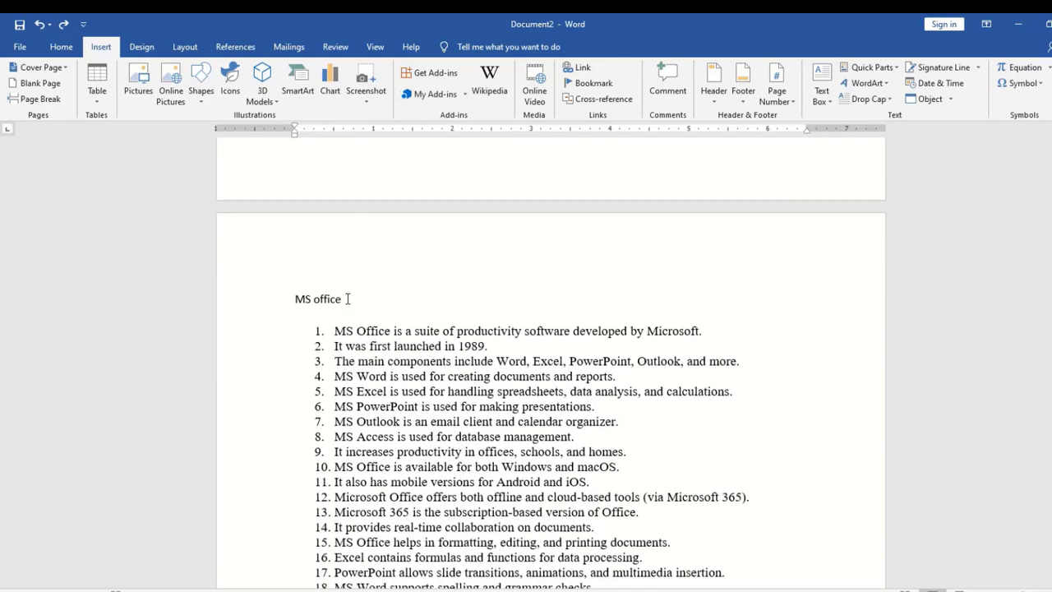
Apply the Heading 1 style to the MS office and Graphics section titles
drag(348, 299, 290, 288)
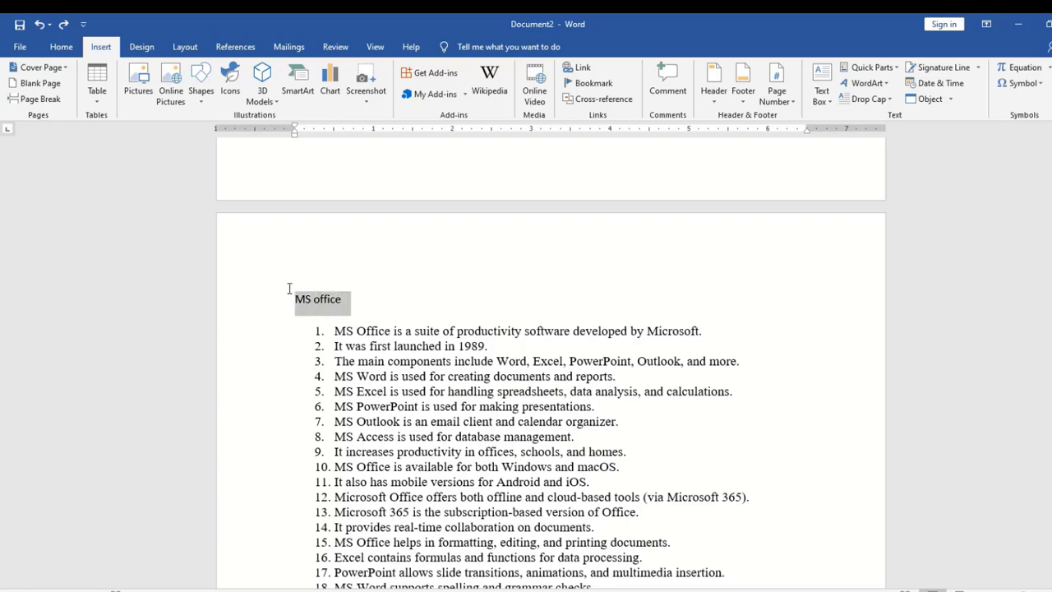
click(61, 47)
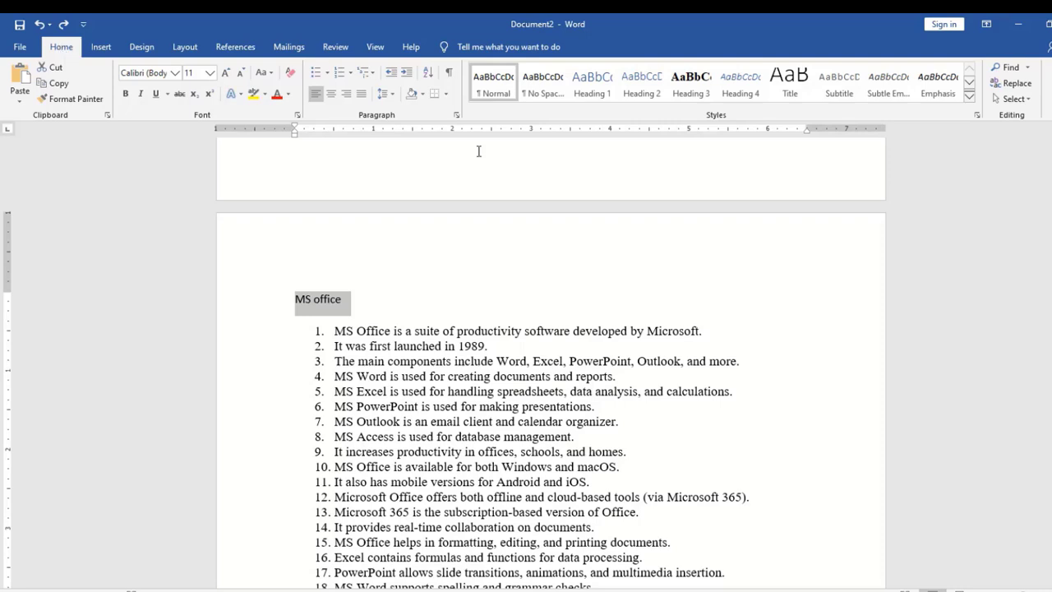
click(584, 96)
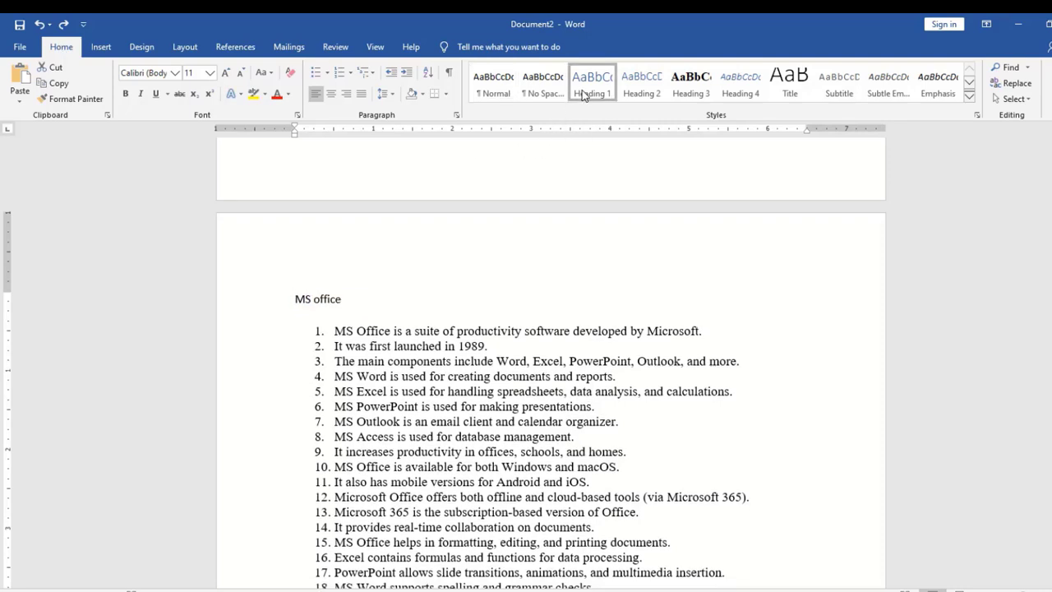
click(558, 441)
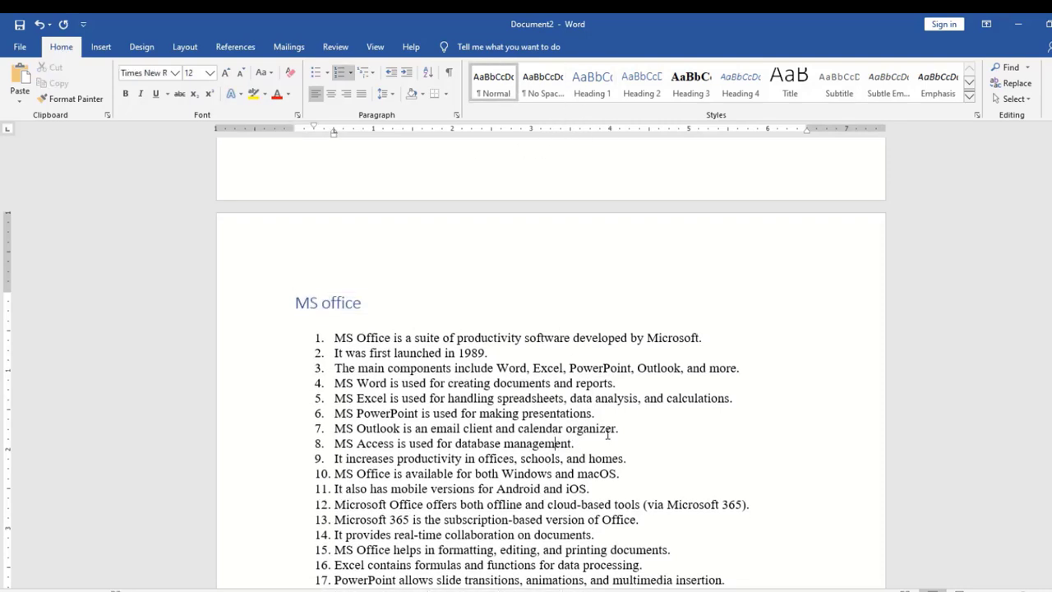
drag(1051, 235, 1051, 320)
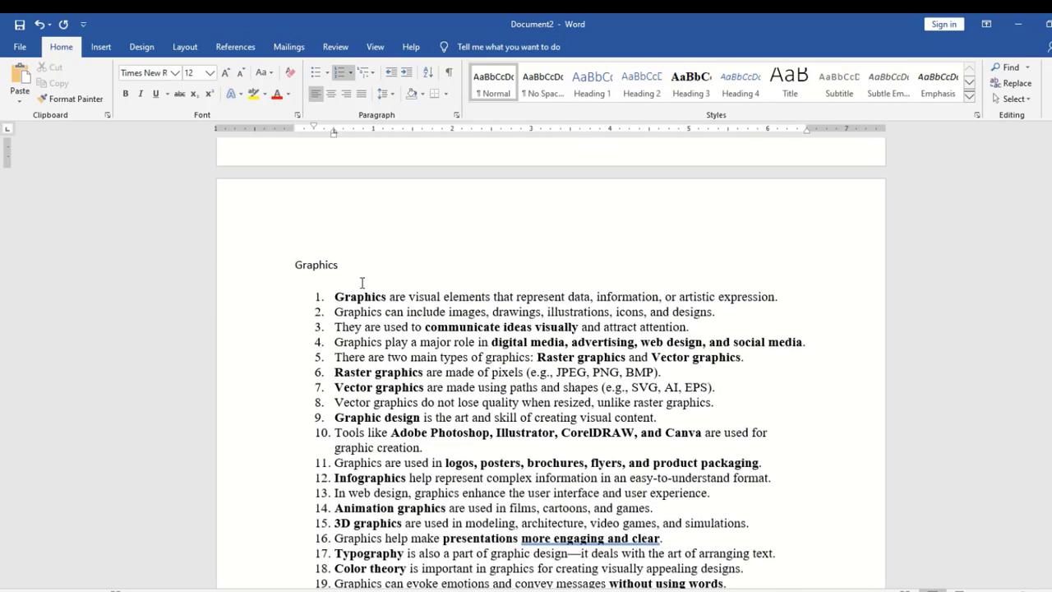
drag(325, 266, 287, 261)
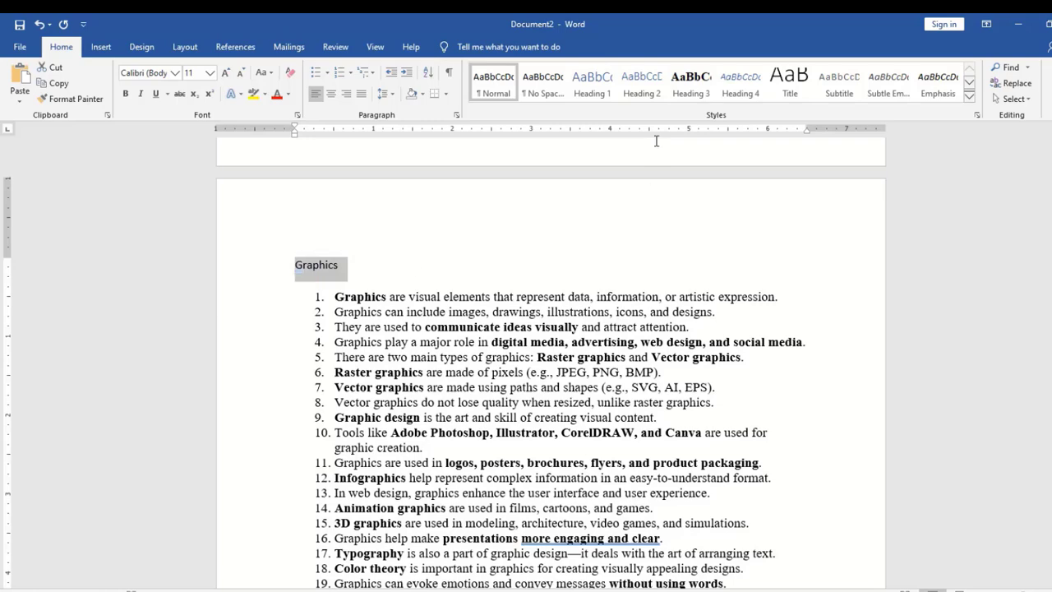
click(599, 89)
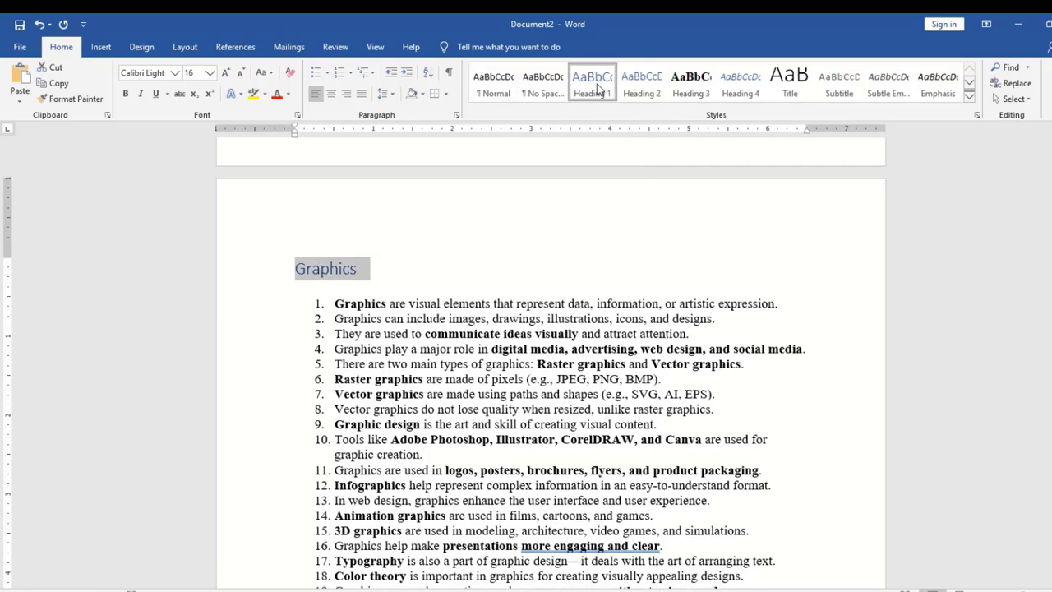
Apply Heading 1 to the Web designing and Social media titles, then return to blank page 1
scroll(564, 403, down, 15)
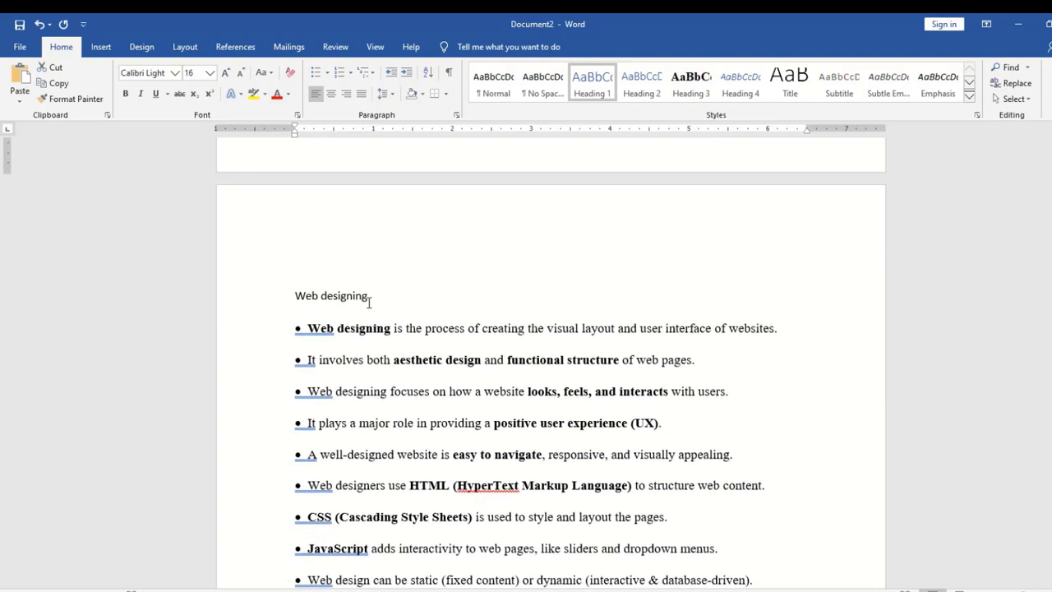
drag(375, 297, 273, 298)
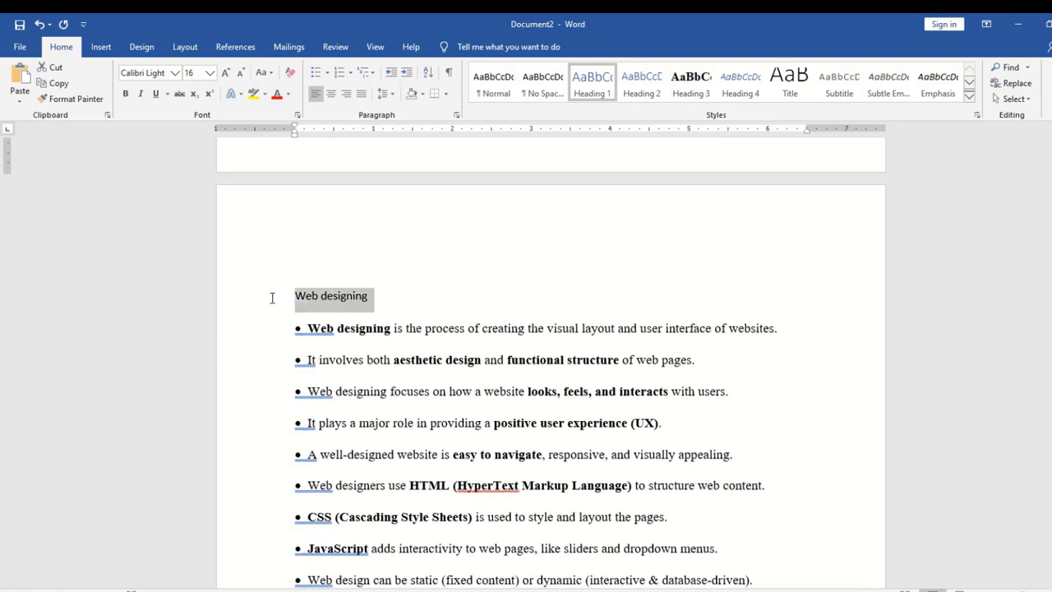
click(582, 86)
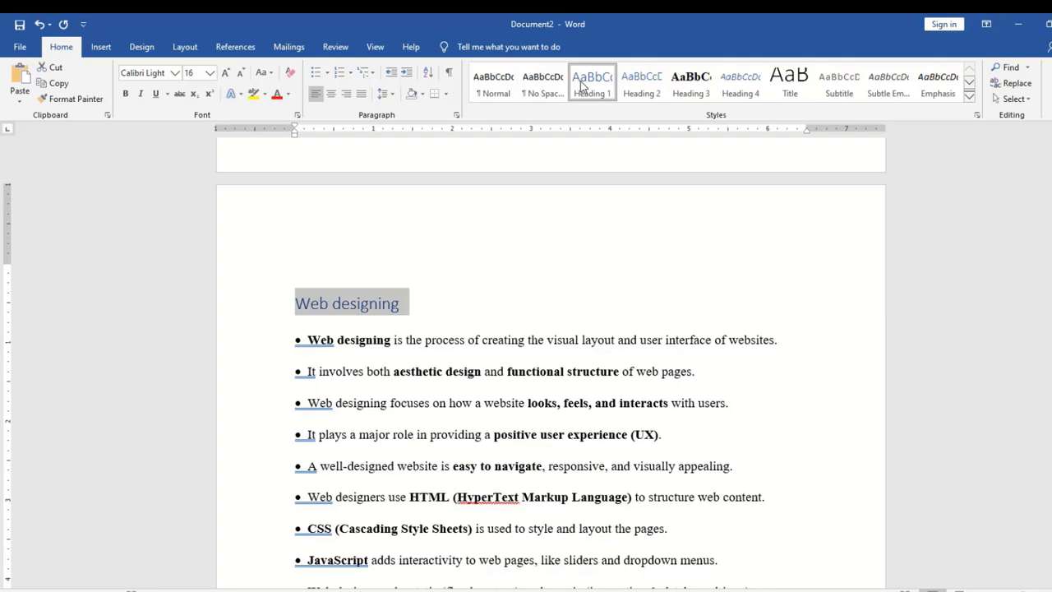
drag(1049, 409, 1050, 470)
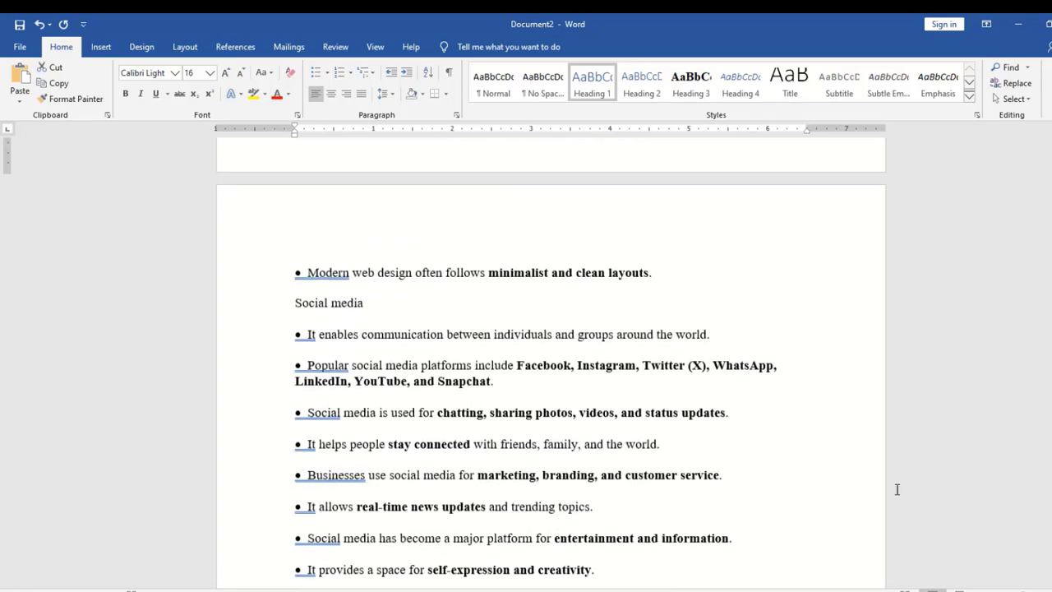
drag(367, 304, 297, 325)
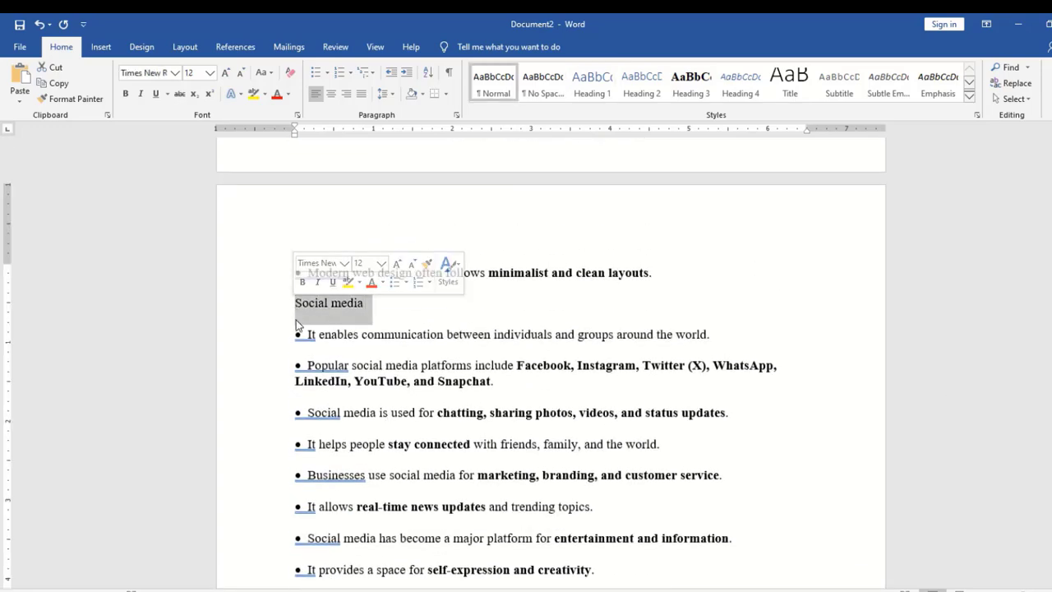
click(589, 86)
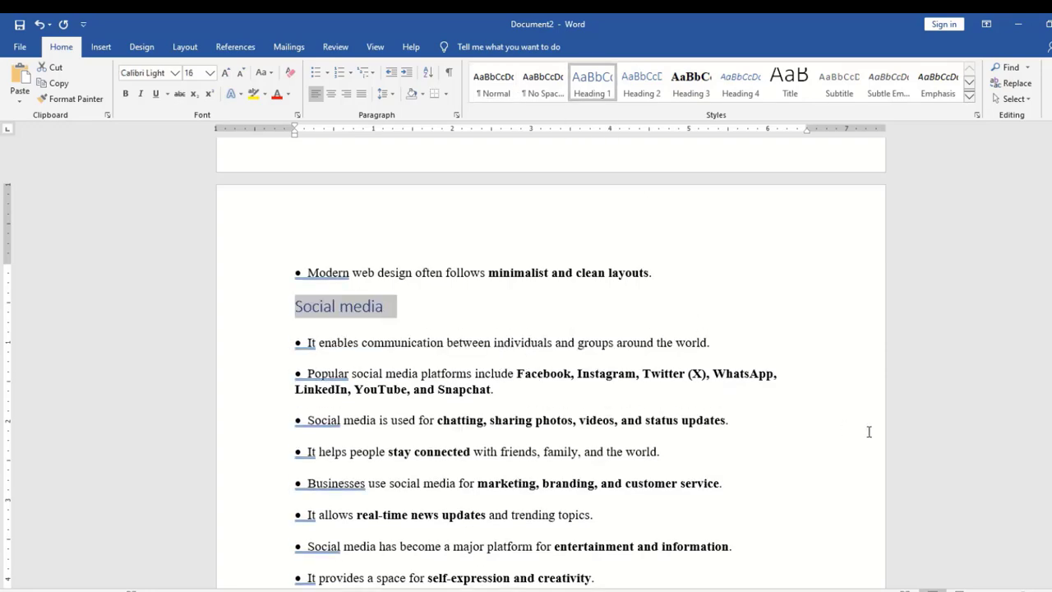
click(729, 421)
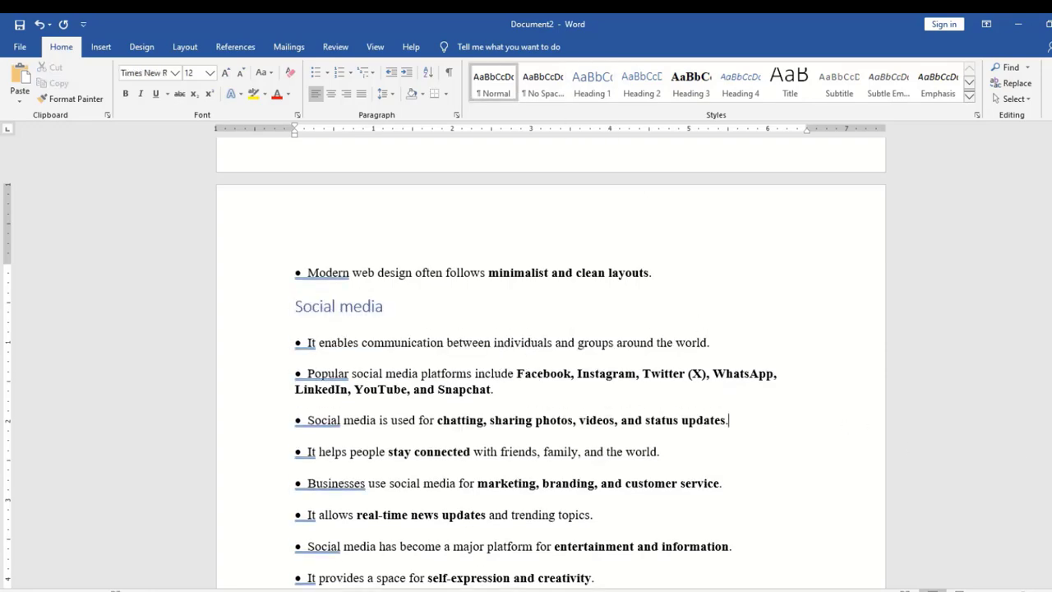
drag(1048, 313, 1050, 157)
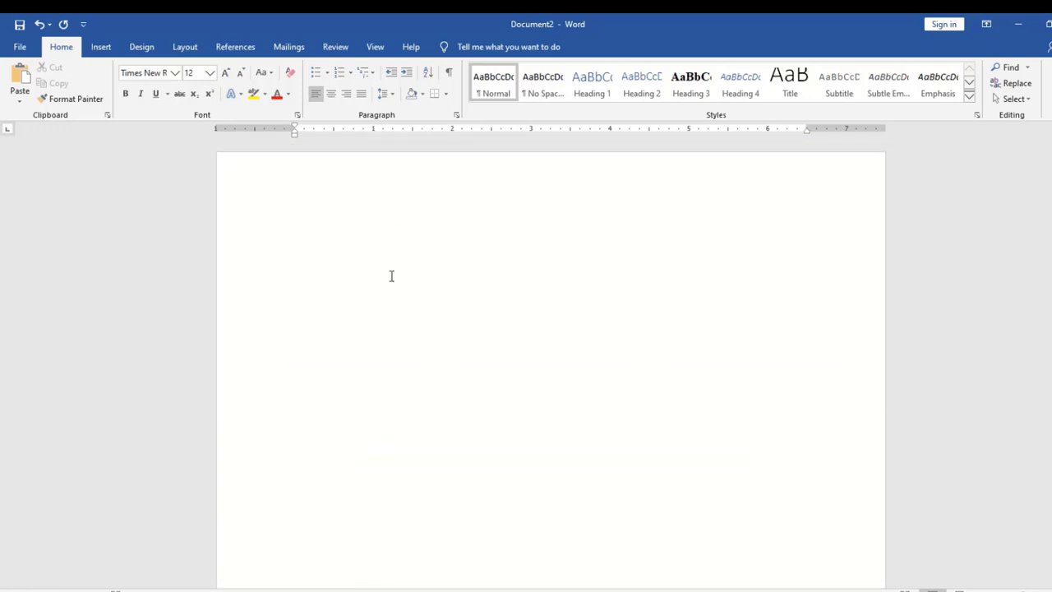
Place the insertion point on the blank first page and show the References tab
click(354, 258)
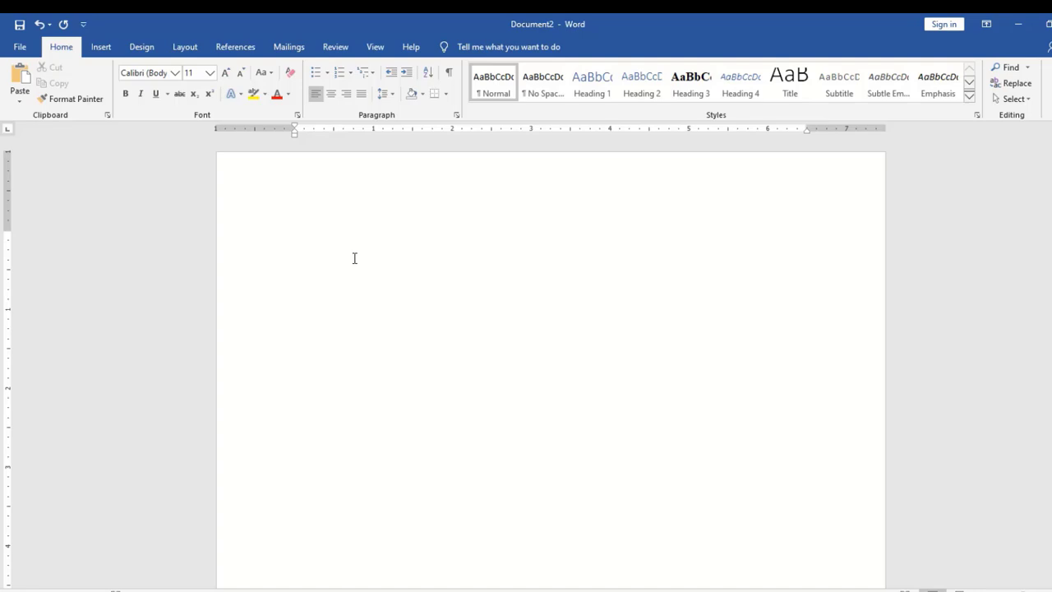
click(236, 47)
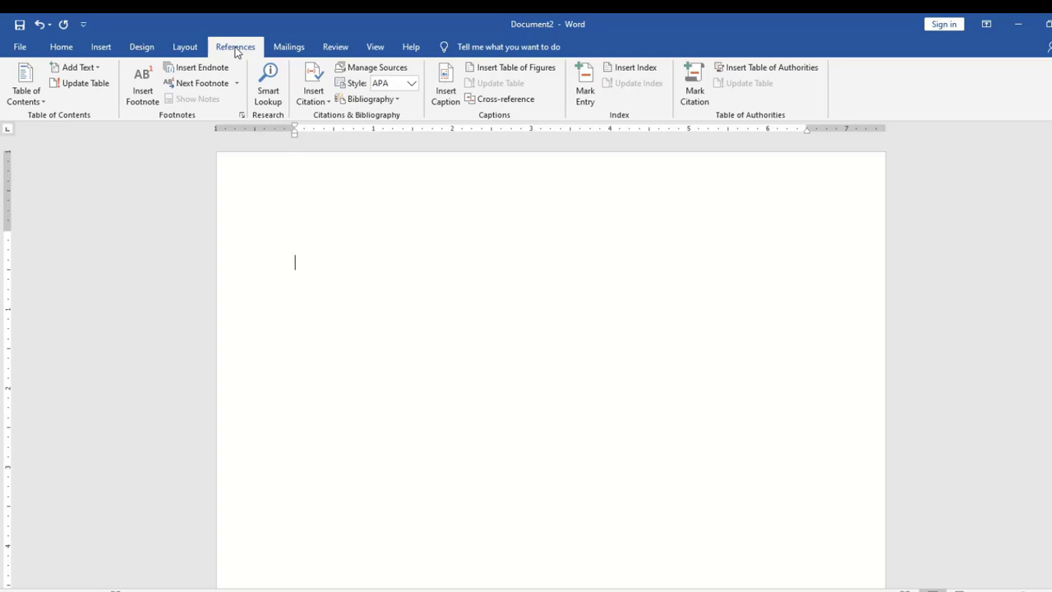
Insert a hyperlinked cross-reference to the MS office heading, with reference type Heading
click(520, 104)
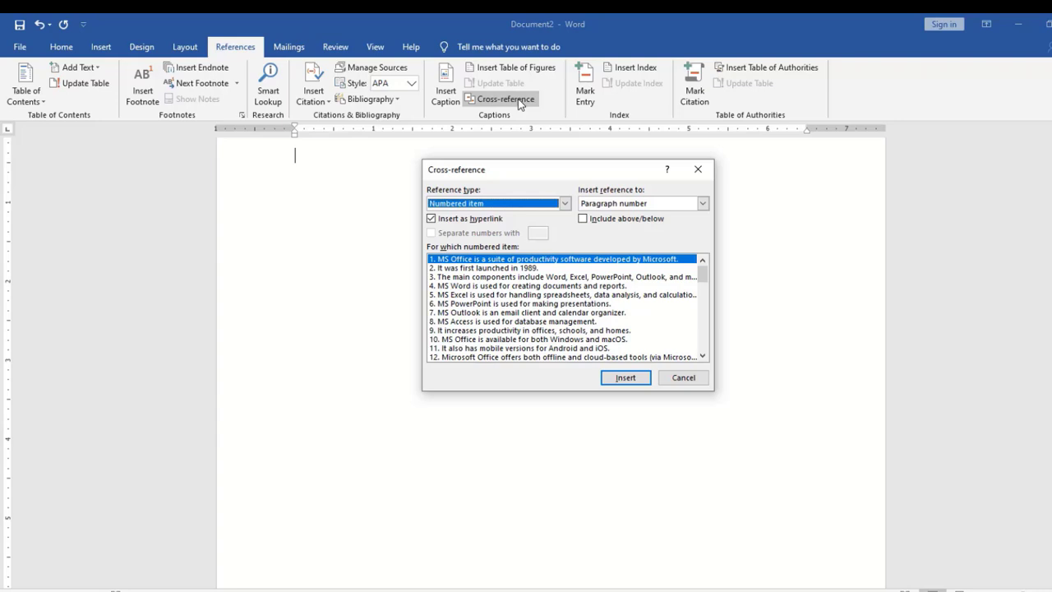
click(565, 204)
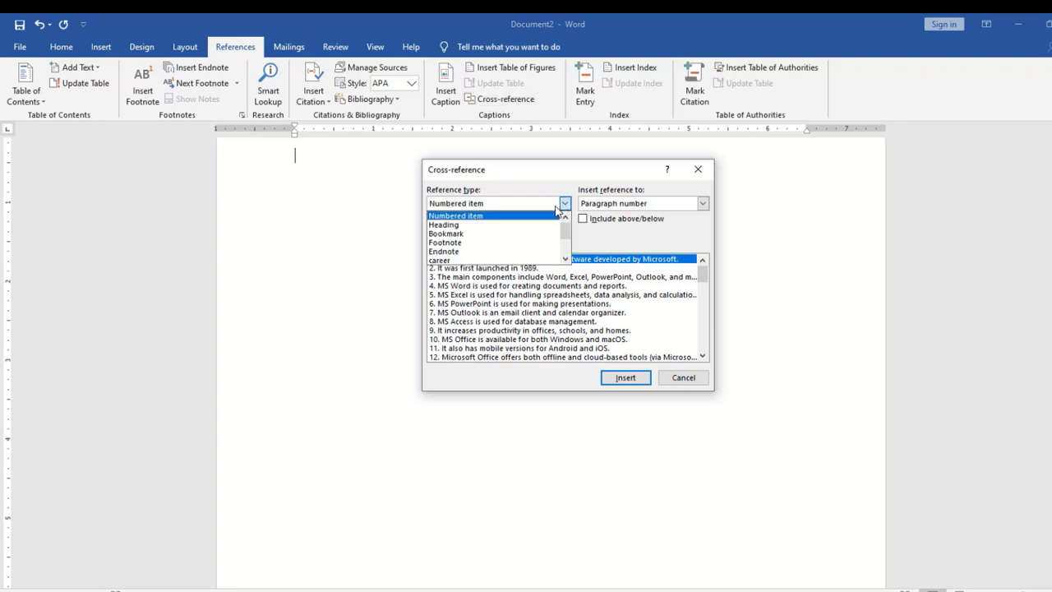
click(462, 225)
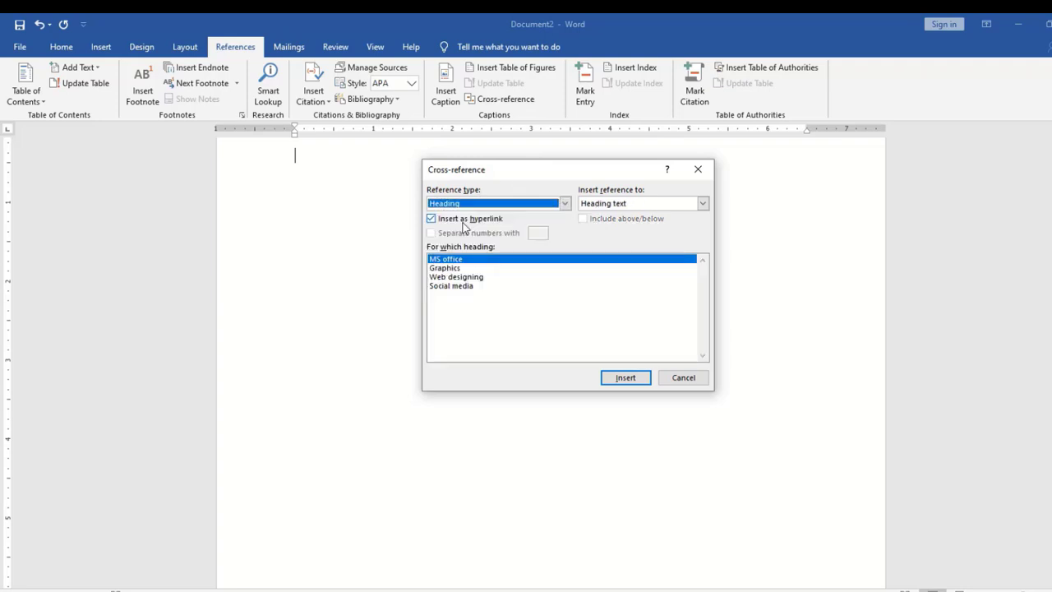
click(564, 203)
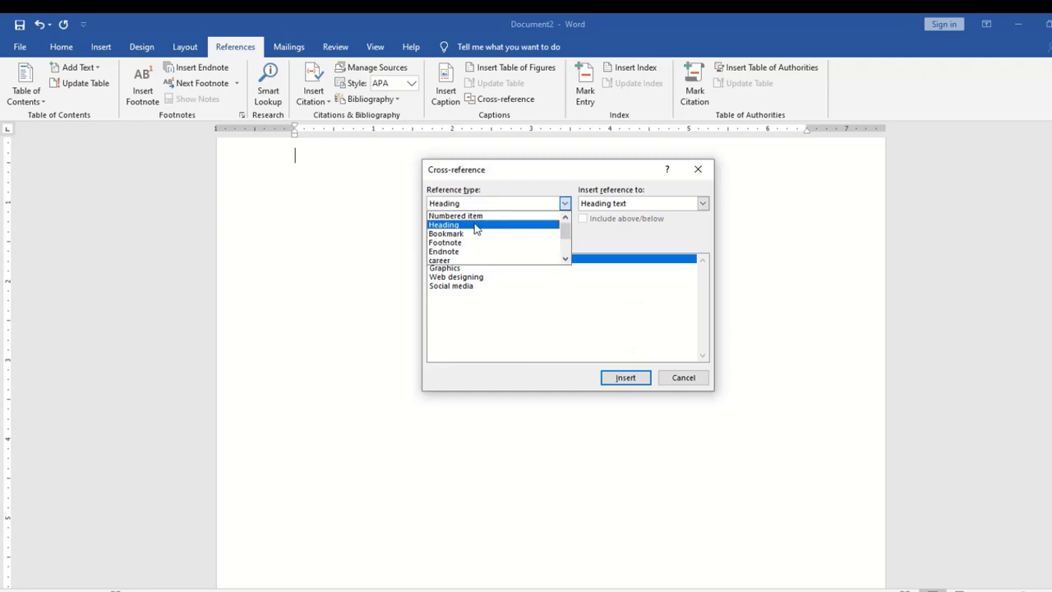
click(475, 227)
click(565, 203)
click(484, 227)
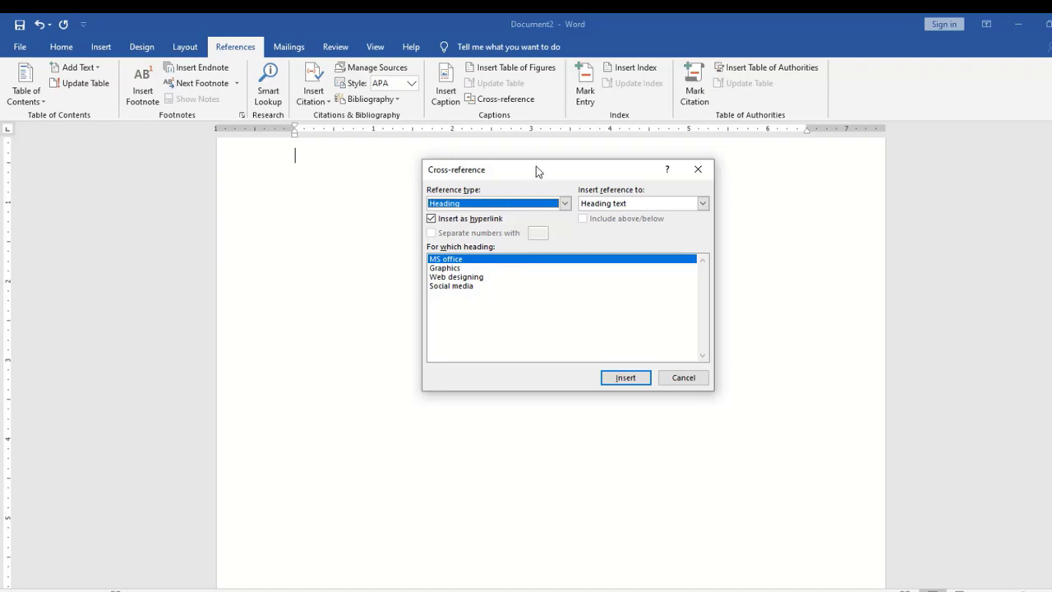
drag(536, 170, 591, 169)
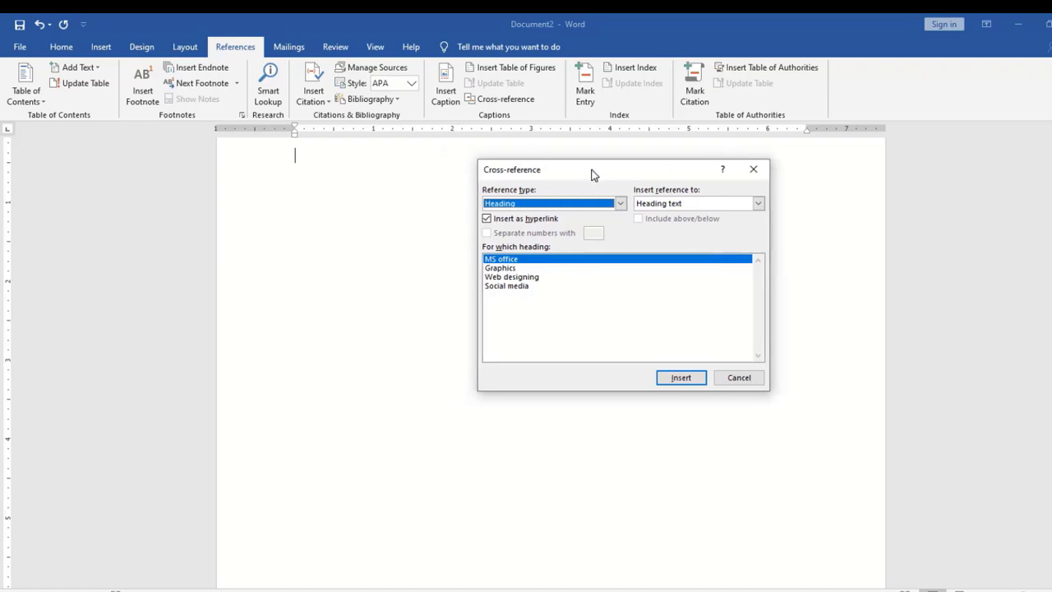
click(507, 264)
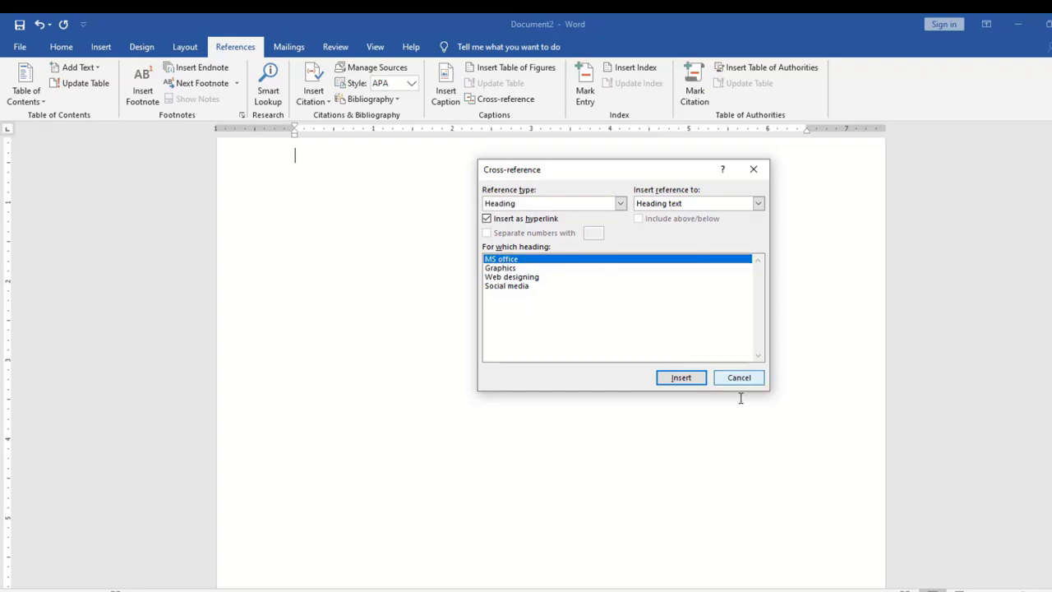
click(698, 378)
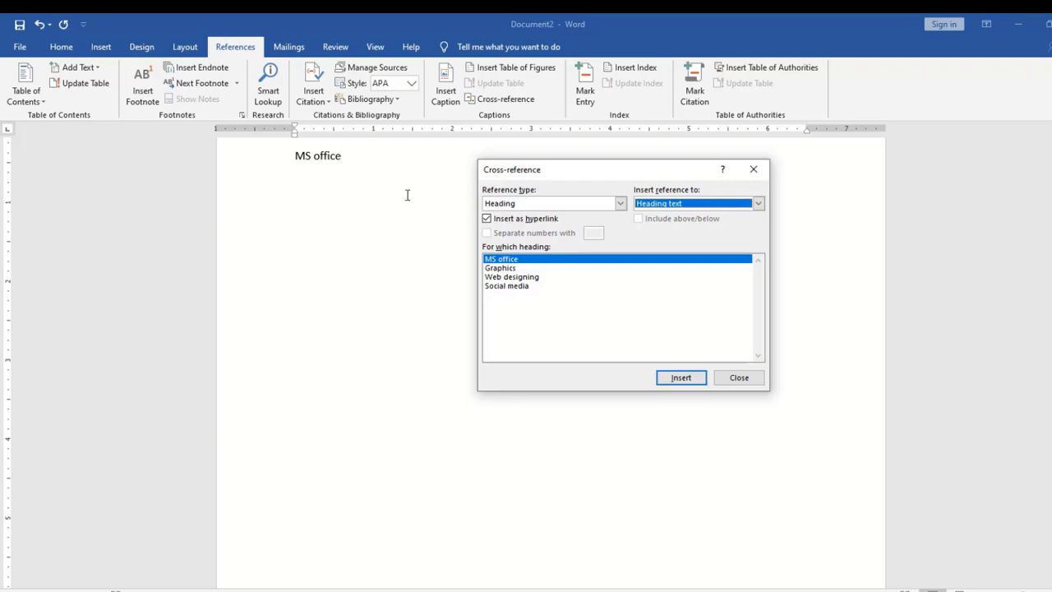
Add Graphics, Web designing and Social media cross-references below MS office, removing a duplicate, then close the dialog
click(381, 164)
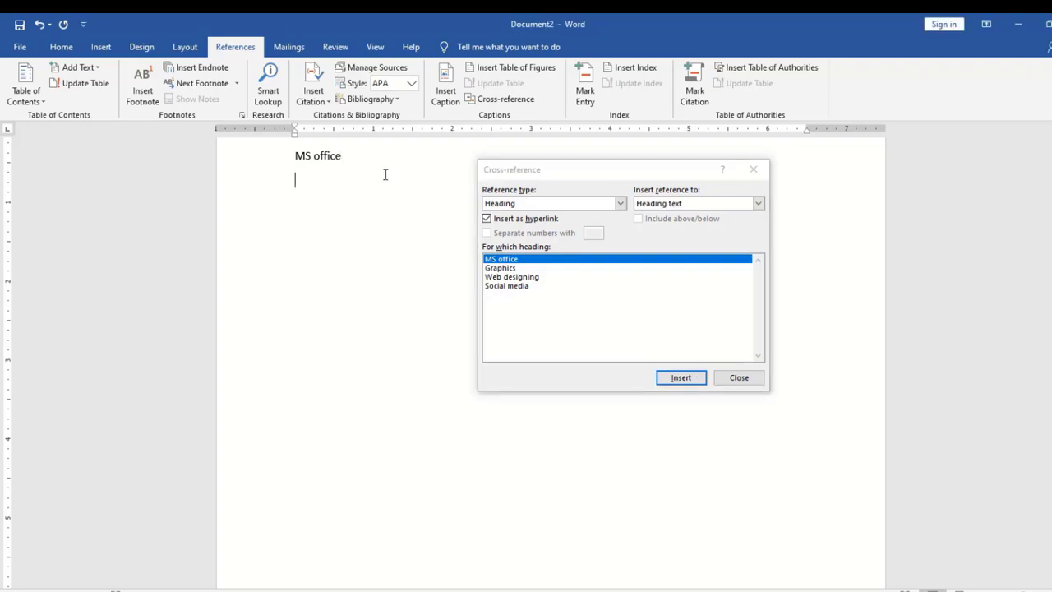
click(509, 270)
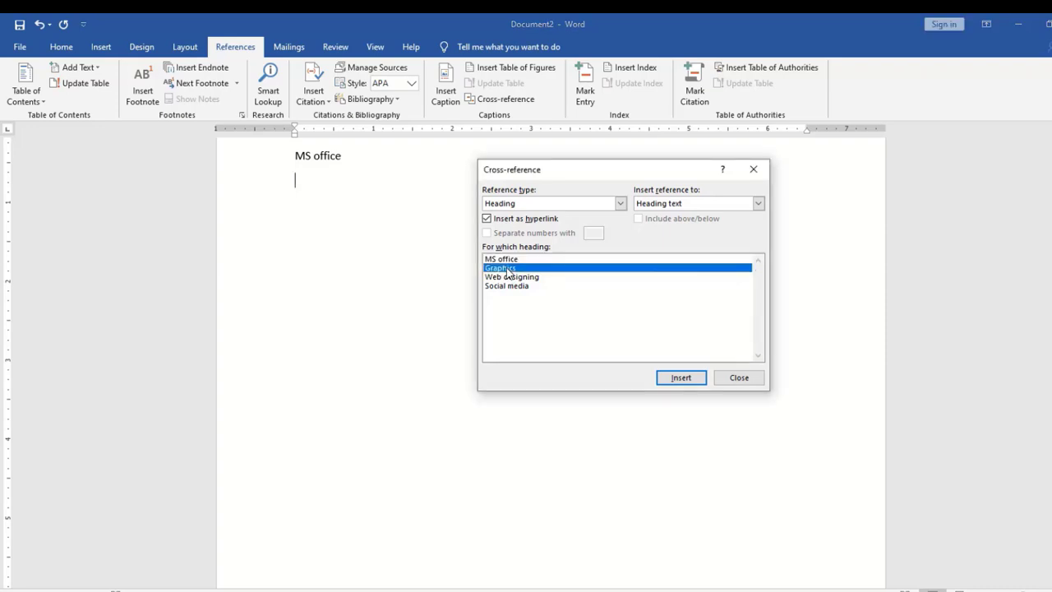
click(679, 381)
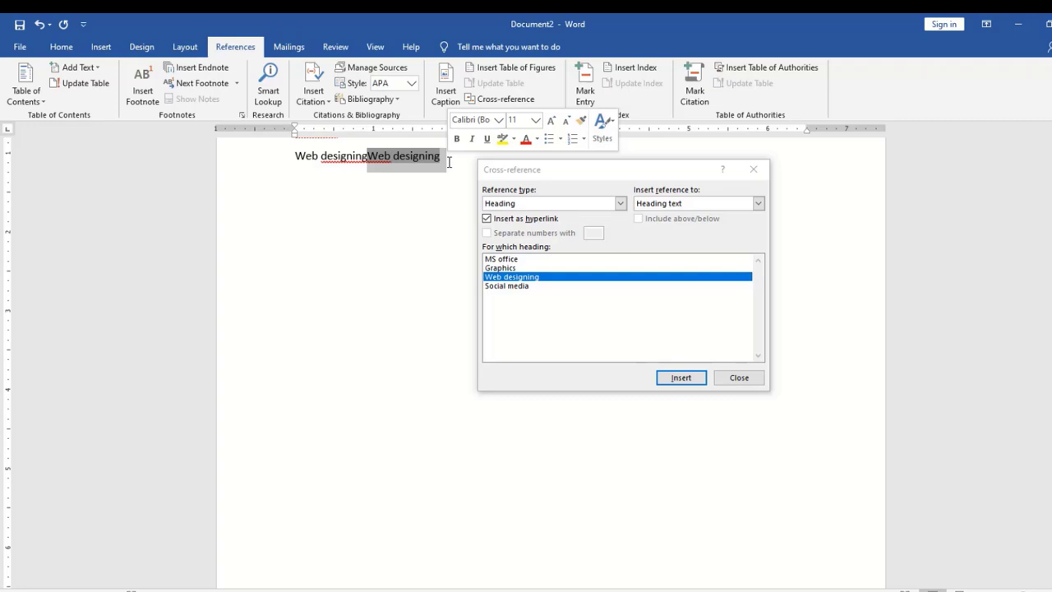
key(Delete)
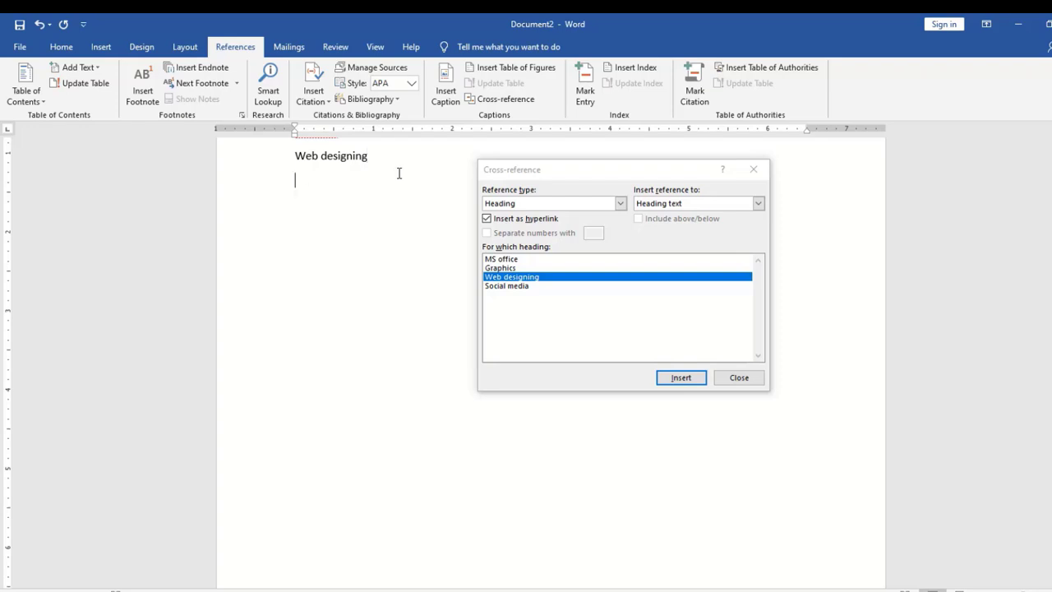
click(505, 286)
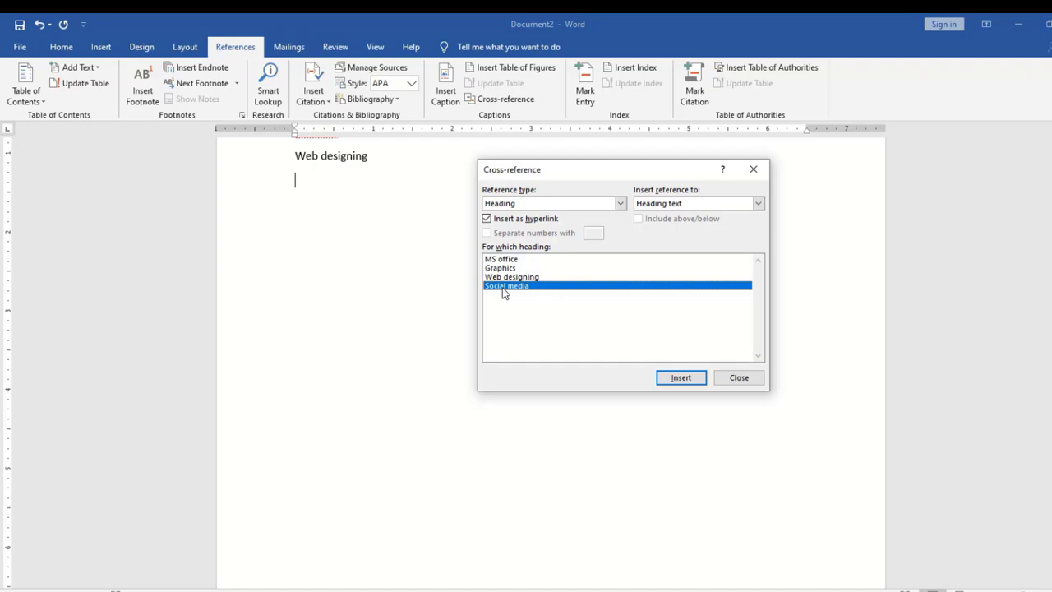
click(674, 380)
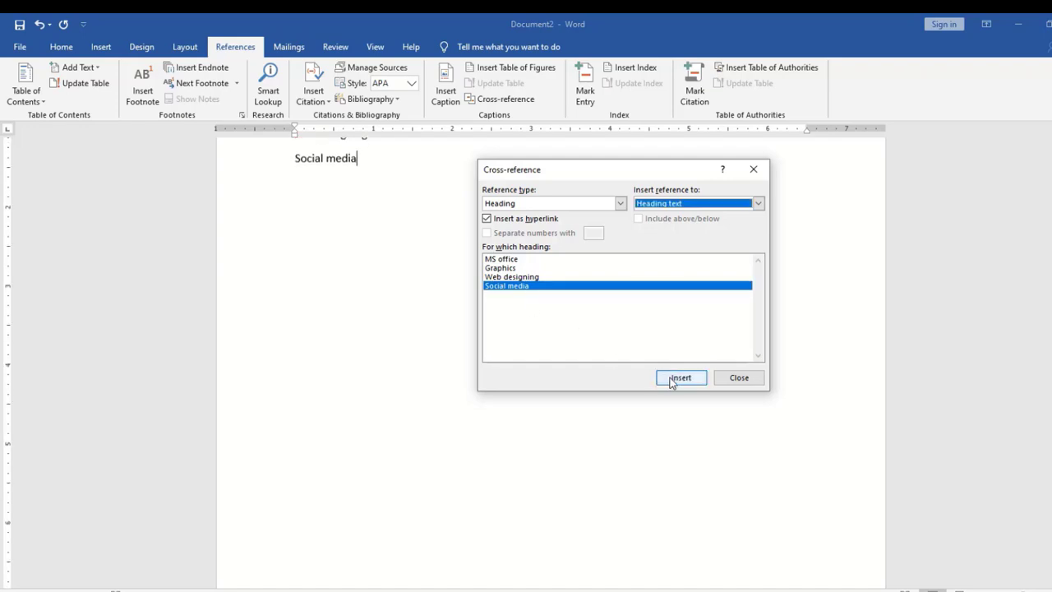
click(734, 379)
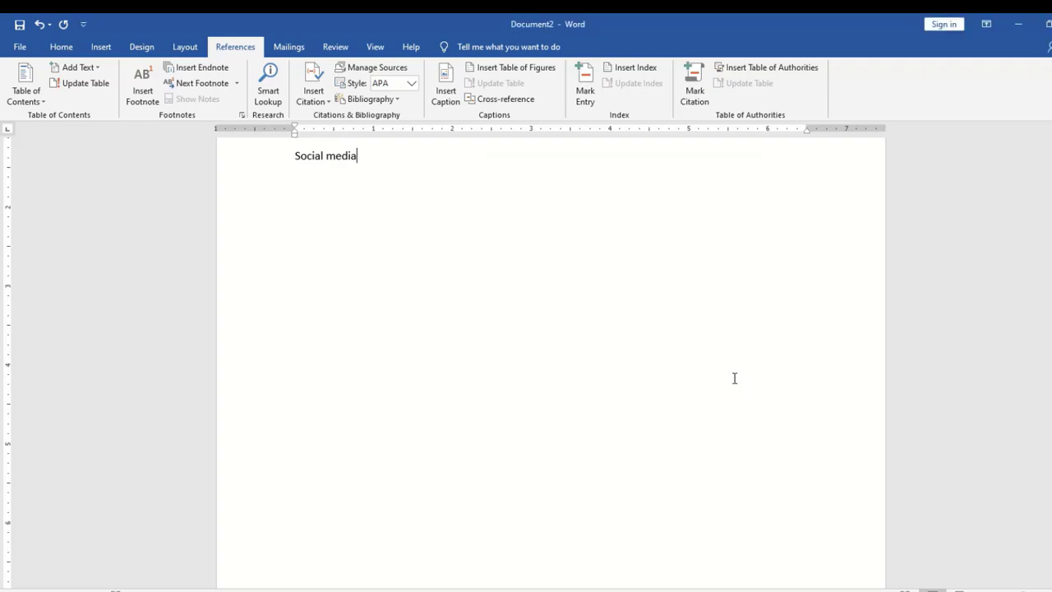
Test the MS office and Social media links on page 1 to confirm they reach their headings
scroll(550, 362, up, 3)
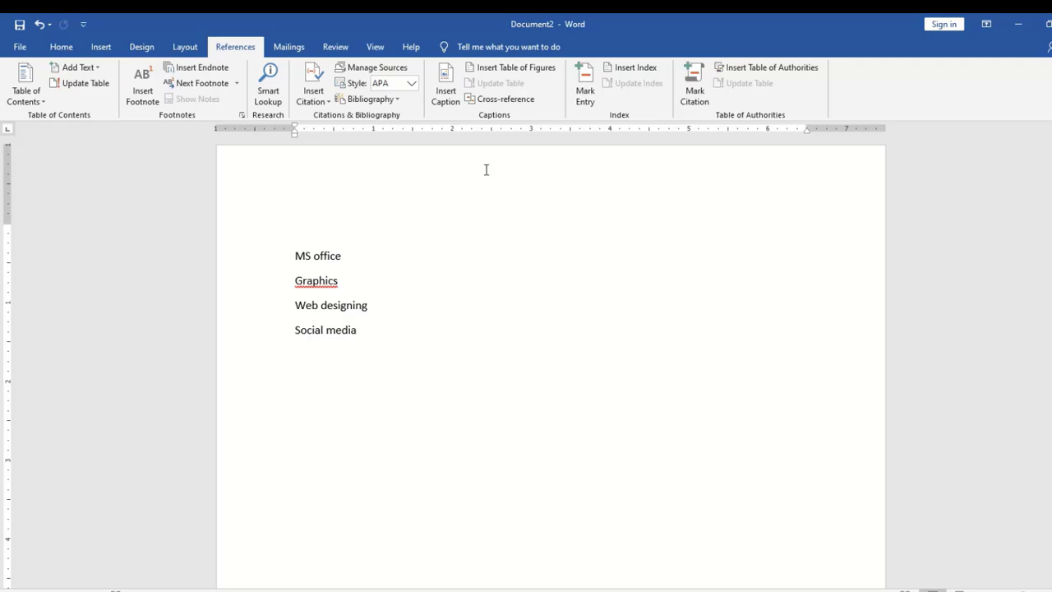
ctrl+click(326, 260)
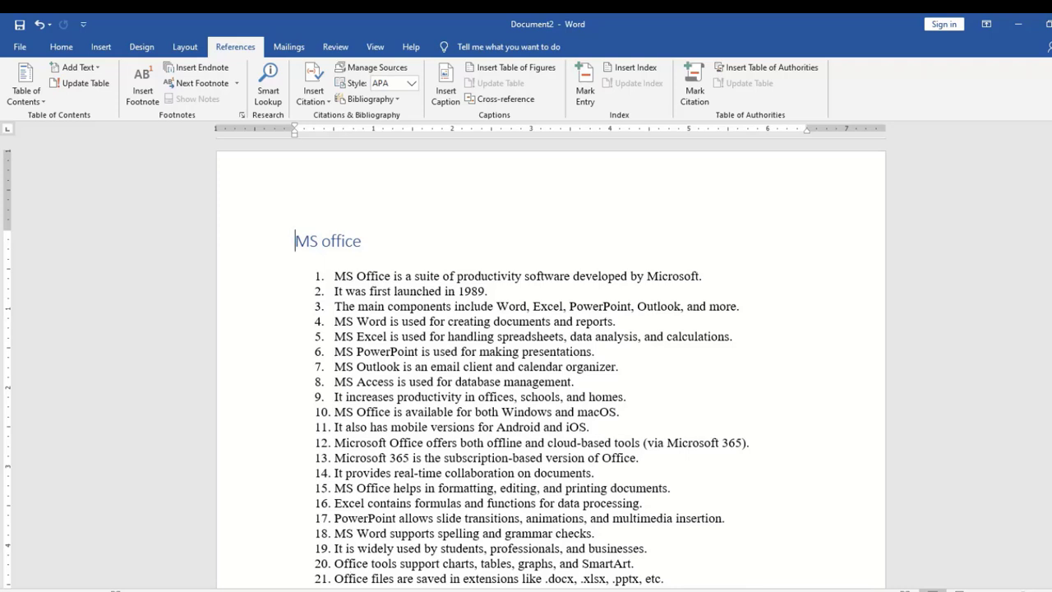
drag(1050, 239, 1049, 183)
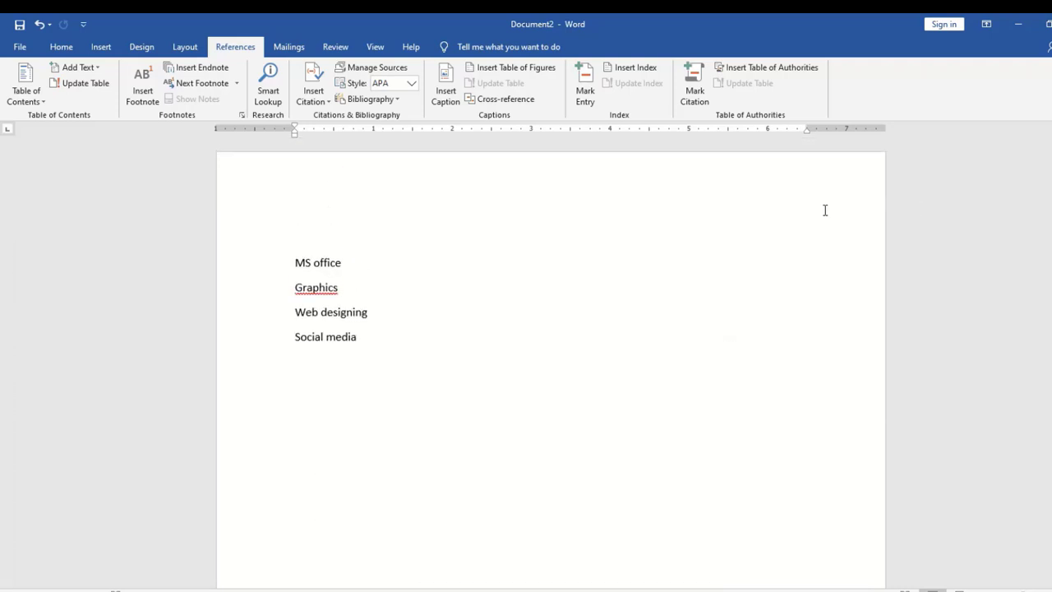
ctrl+click(332, 341)
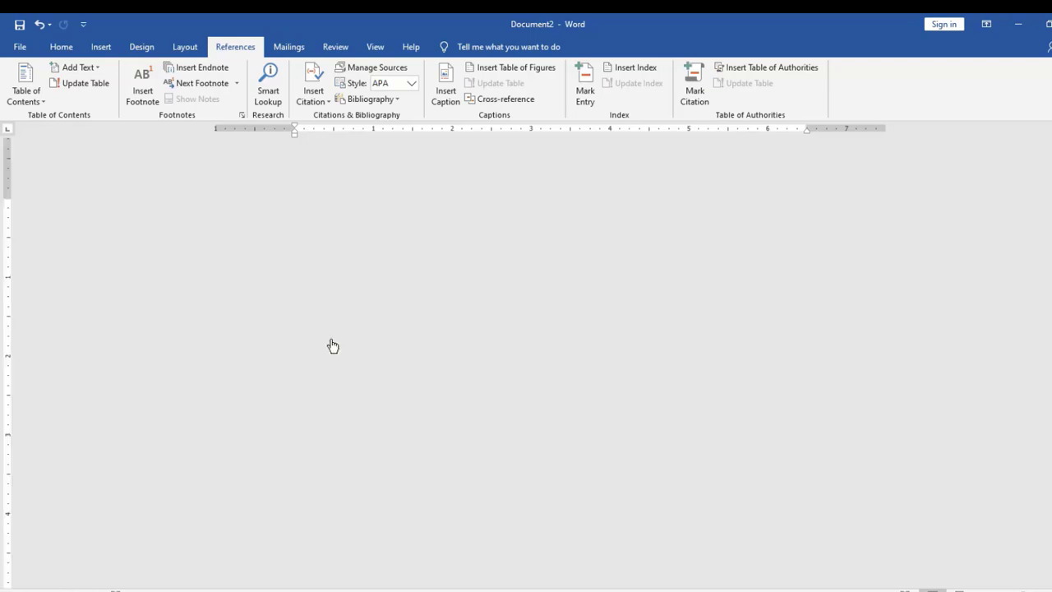
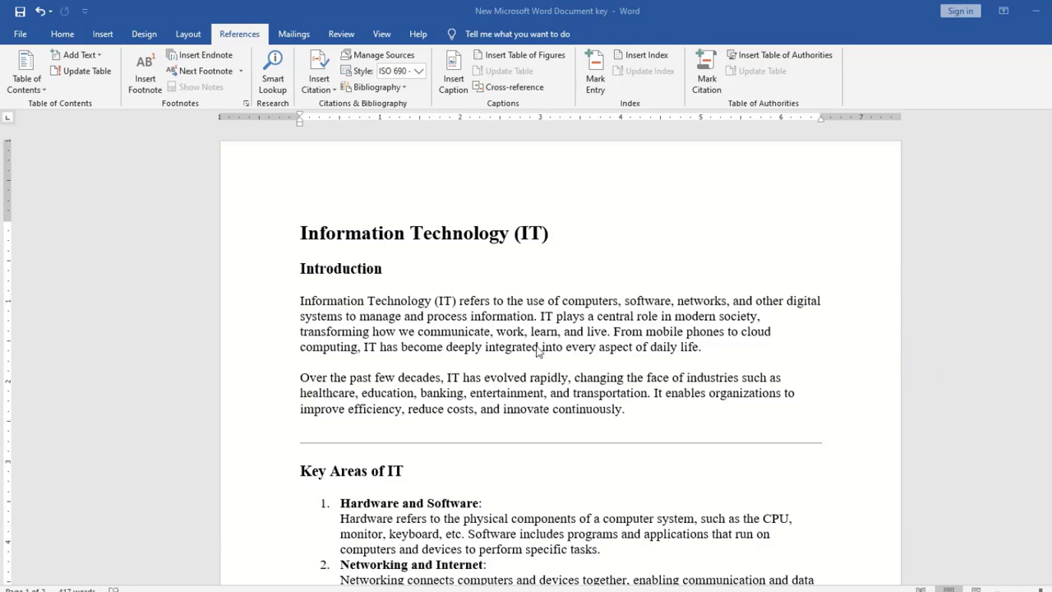
Mark IT and information as index entries in the opening paragraphs, marking information twice
double_click(543, 318)
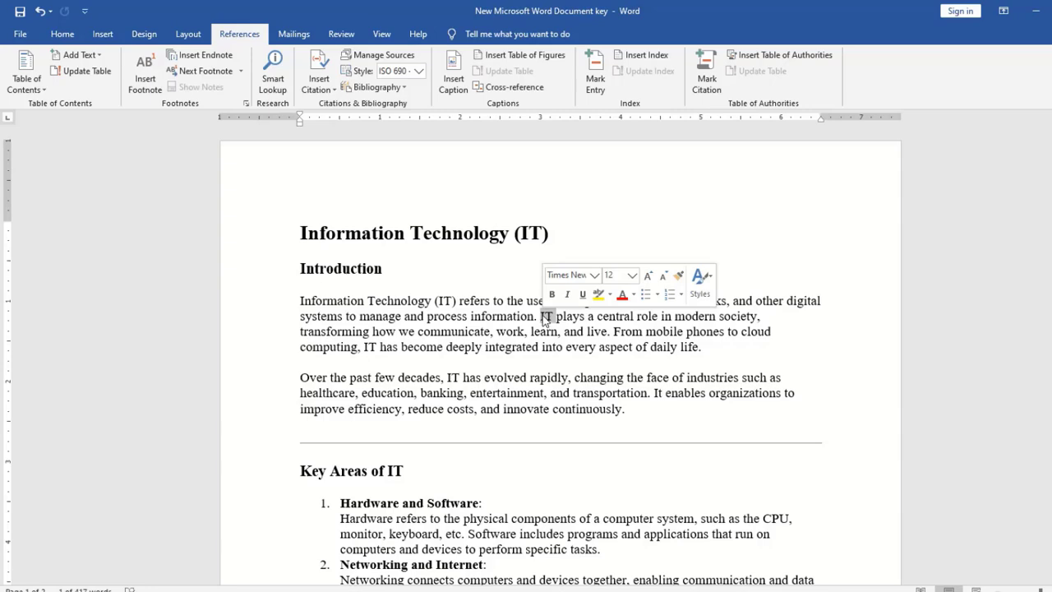
click(598, 74)
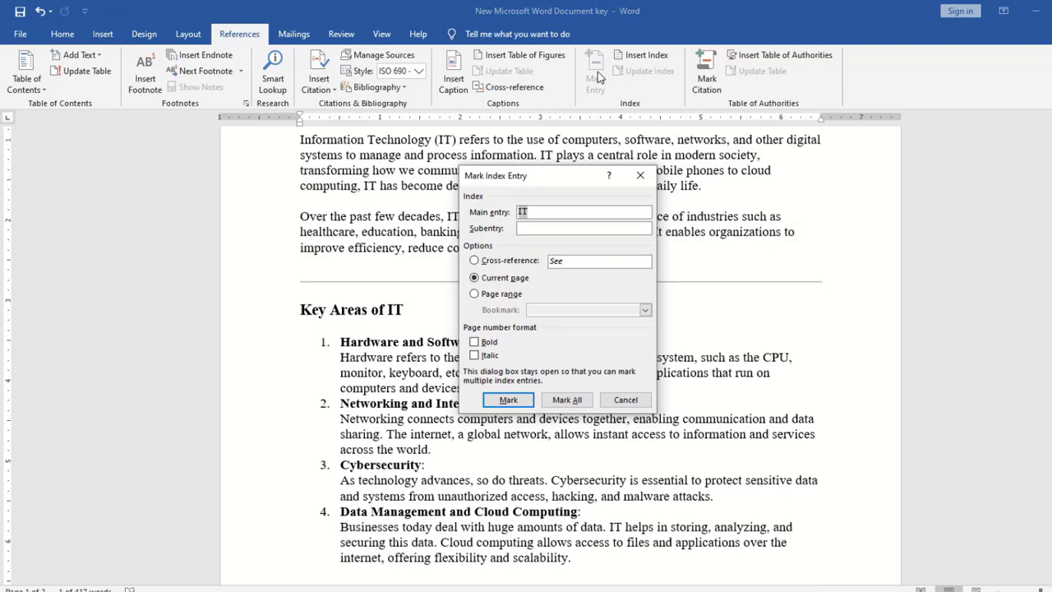
click(505, 402)
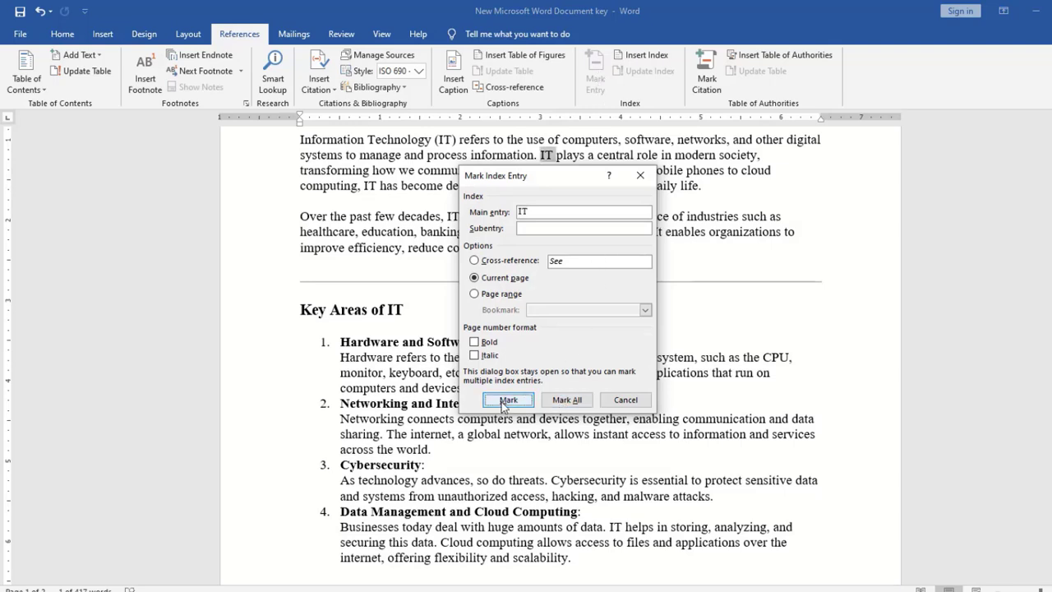
click(628, 400)
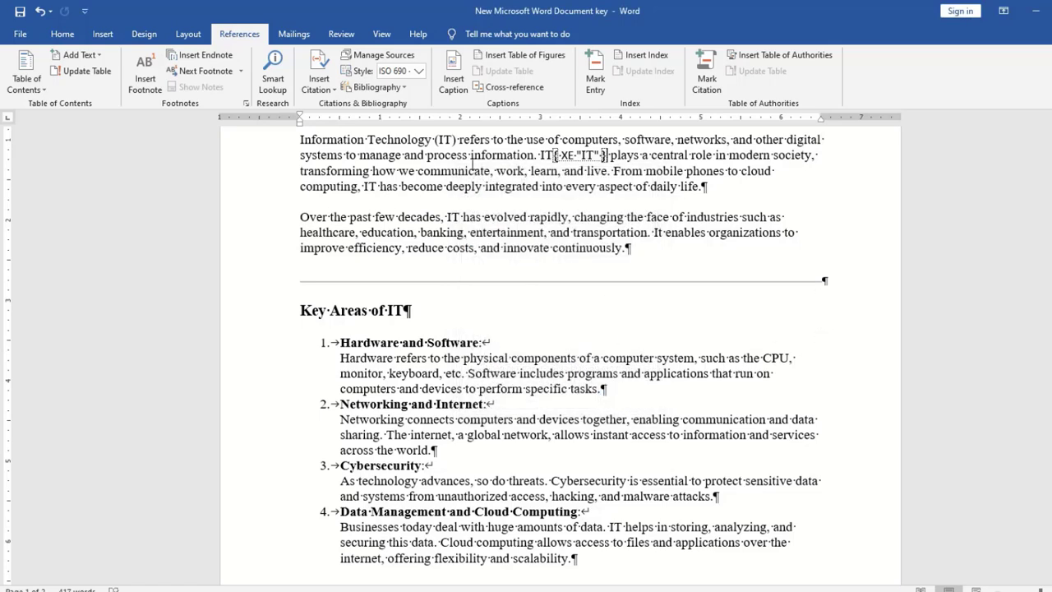
double_click(485, 154)
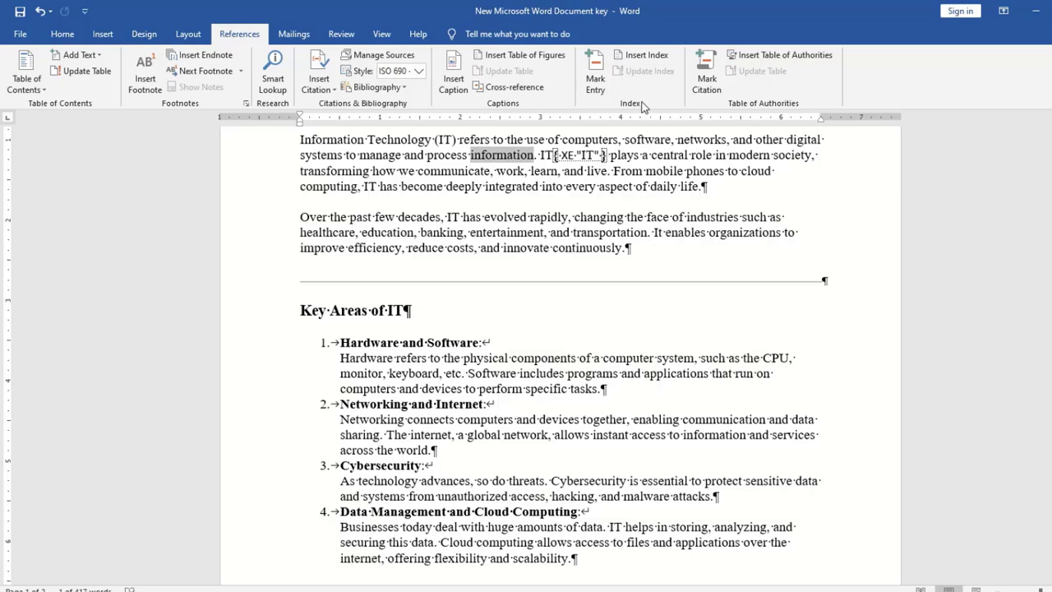
click(595, 74)
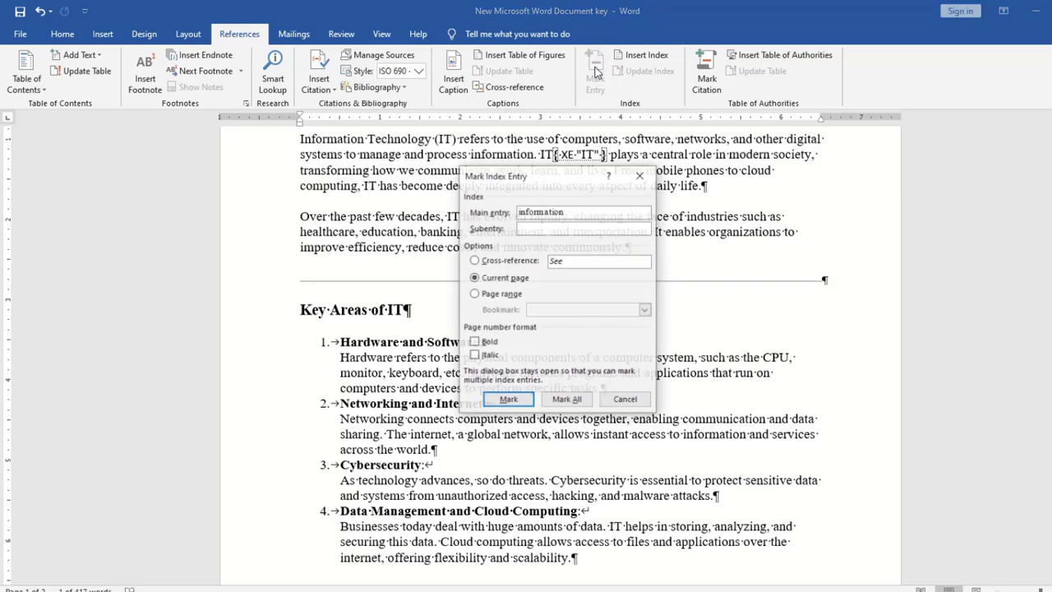
click(519, 401)
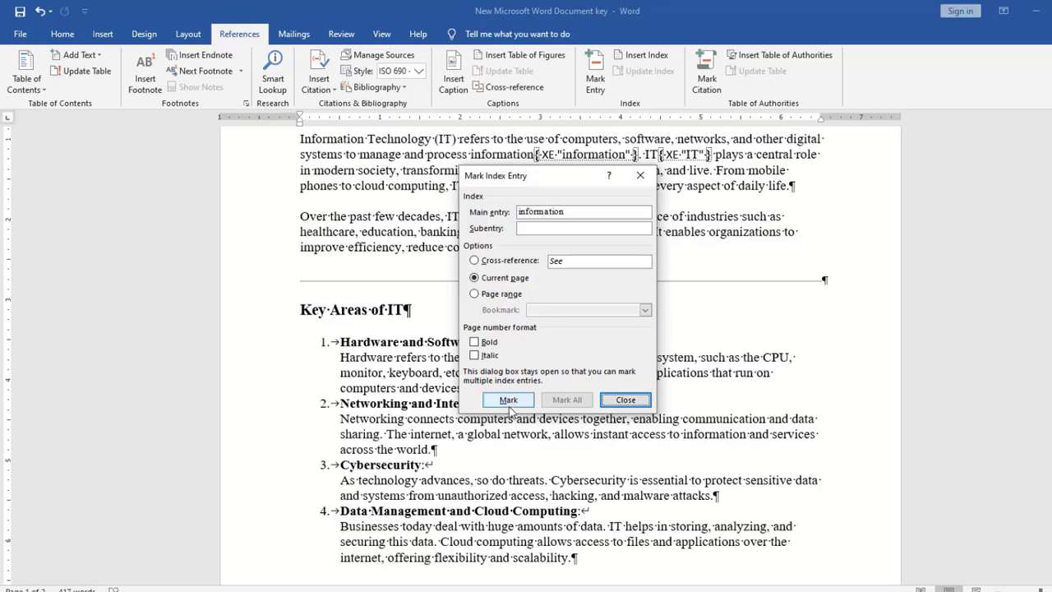
click(508, 399)
click(647, 402)
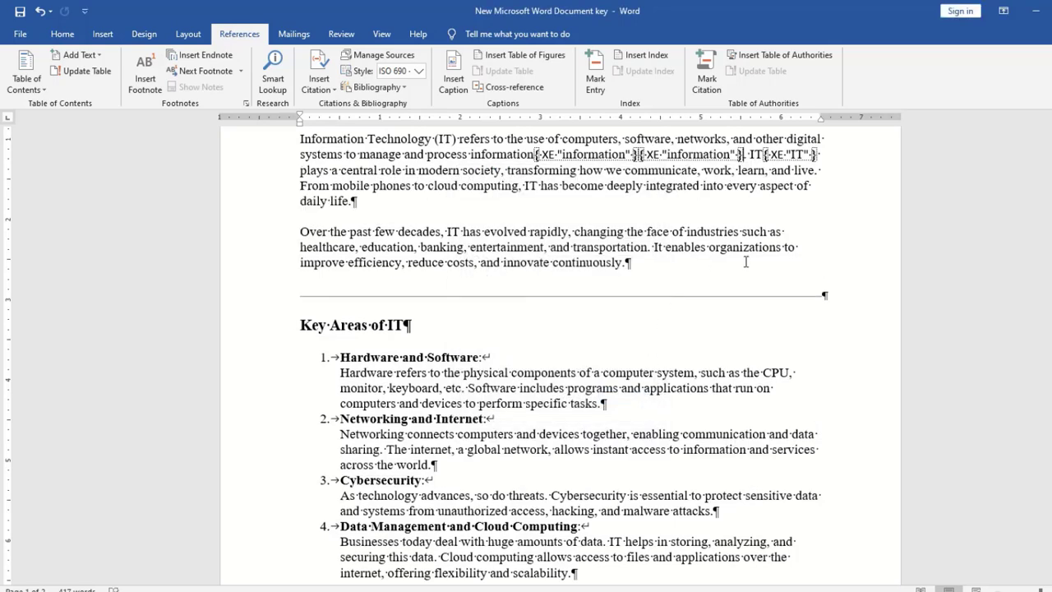
Mark the word changing as an index entry
double_click(599, 233)
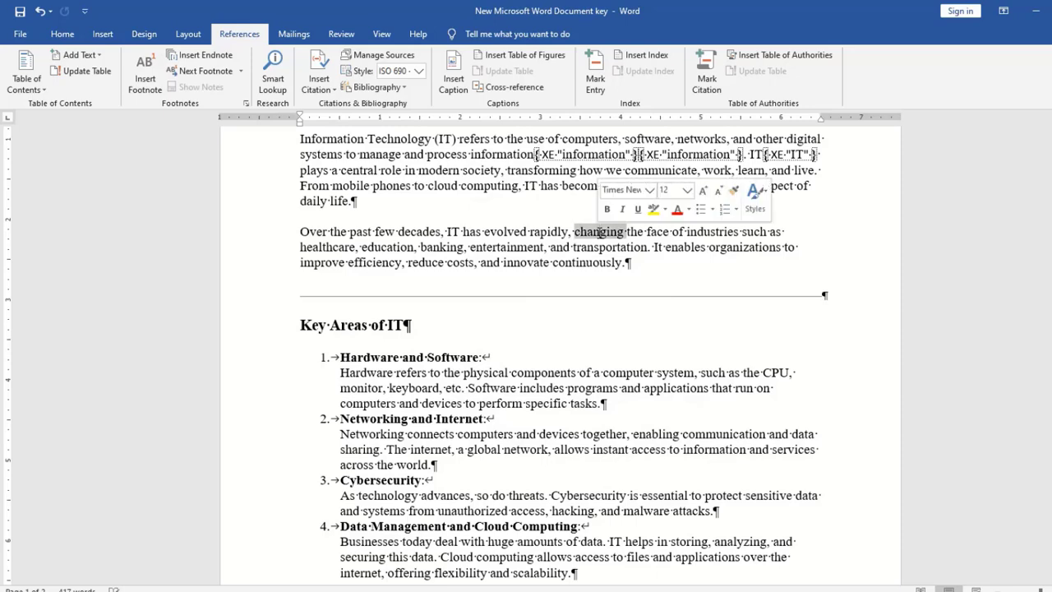
click(593, 70)
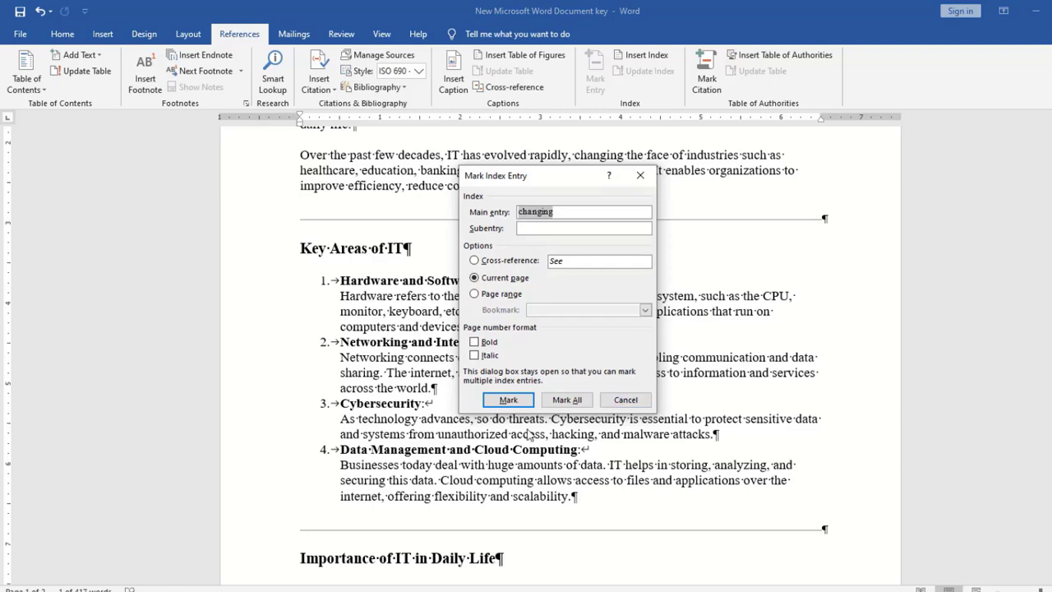
click(524, 402)
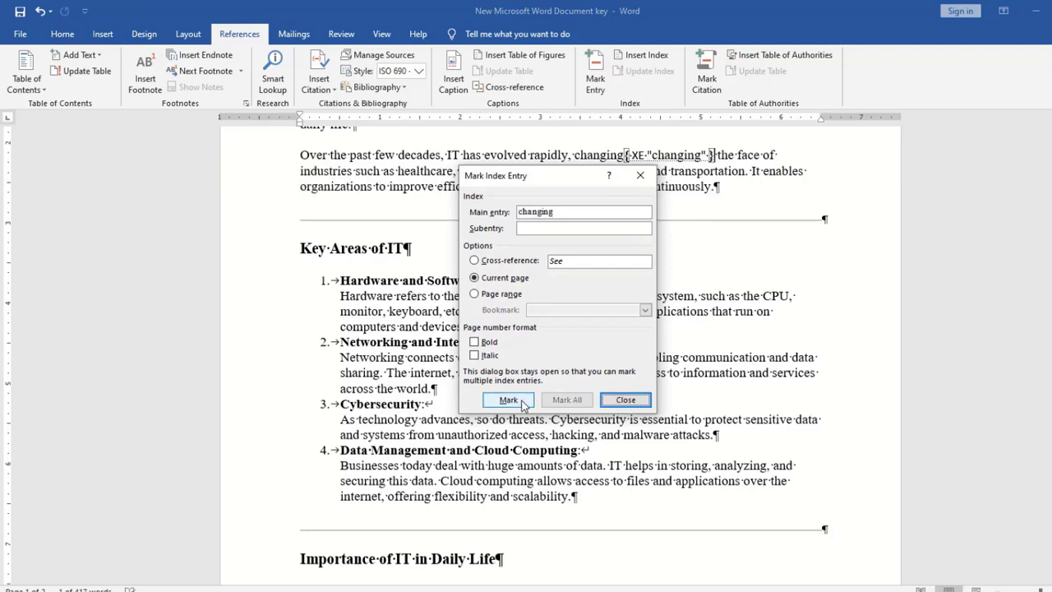
click(623, 402)
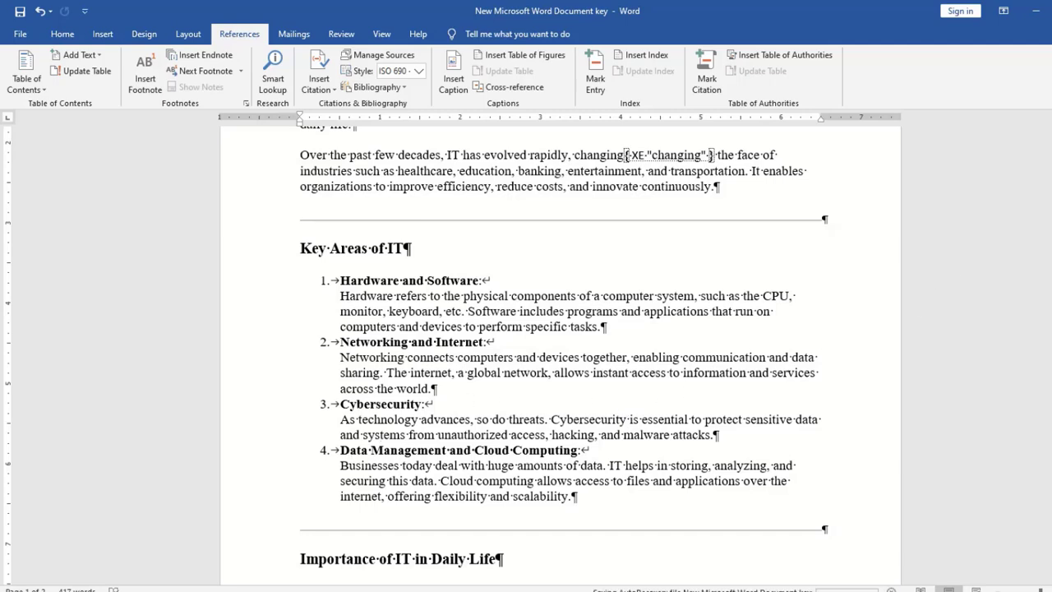
drag(1051, 302, 1051, 272)
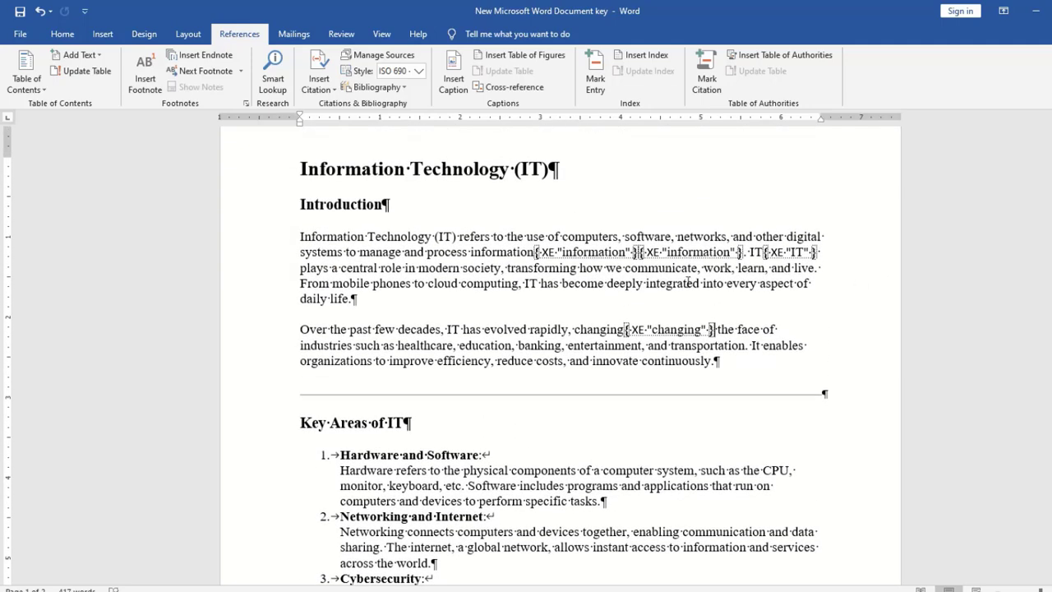
Index every occurrence of IT in the document with Mark All
double_click(532, 284)
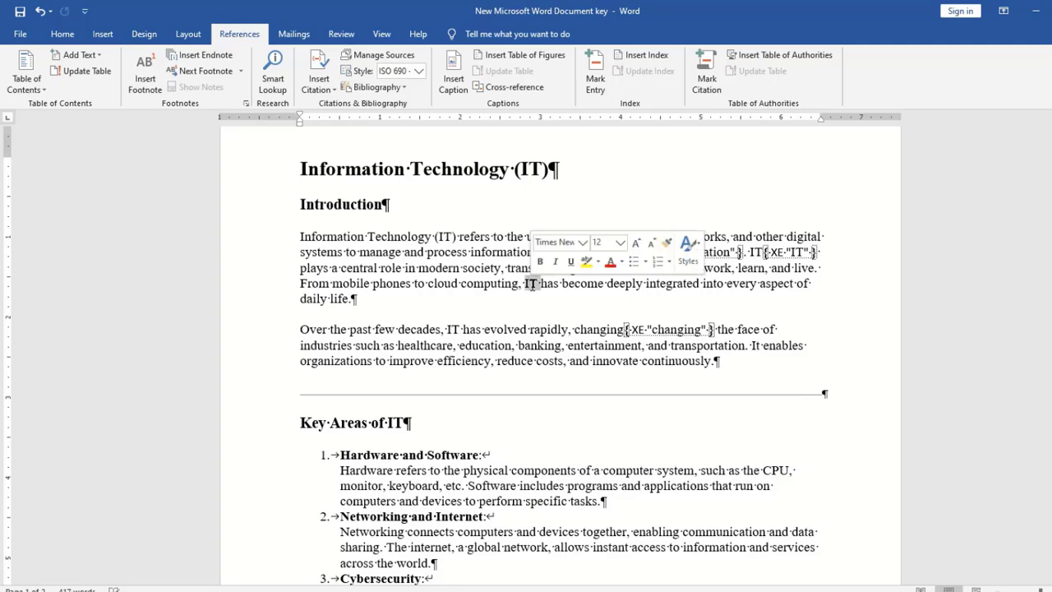
click(595, 75)
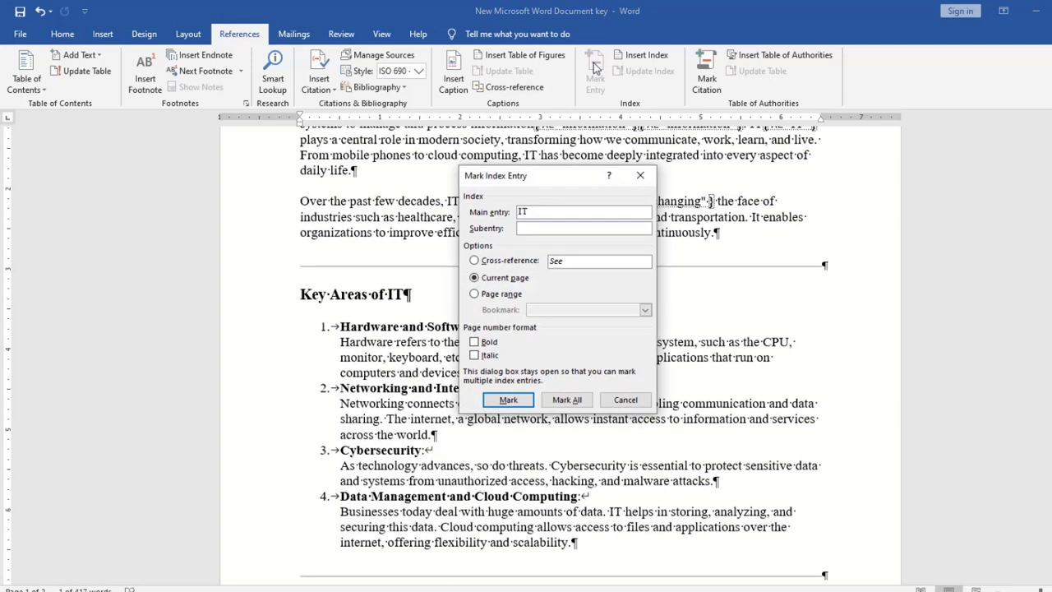
click(578, 401)
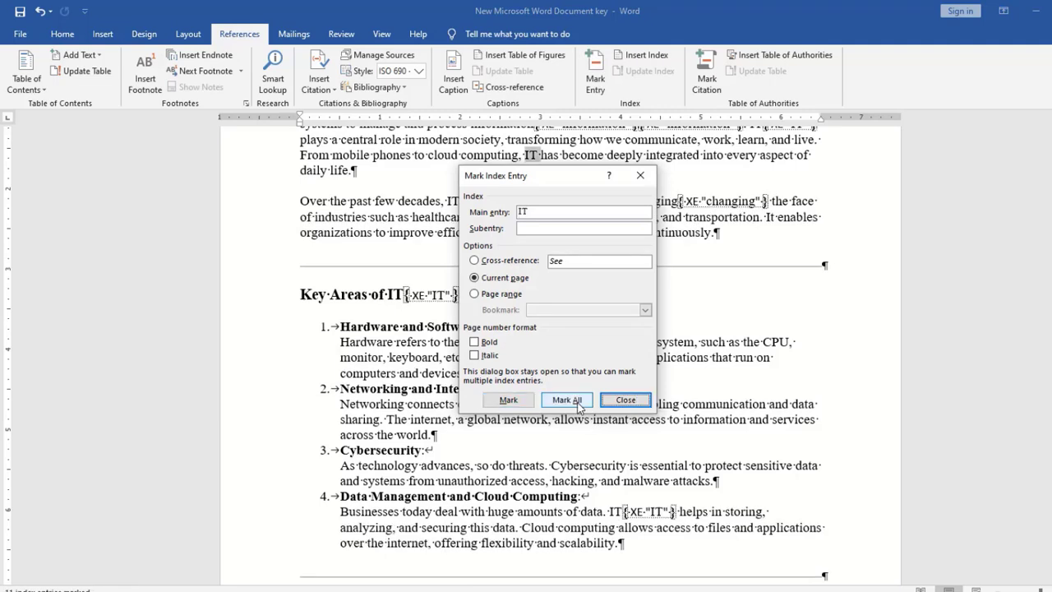
click(632, 403)
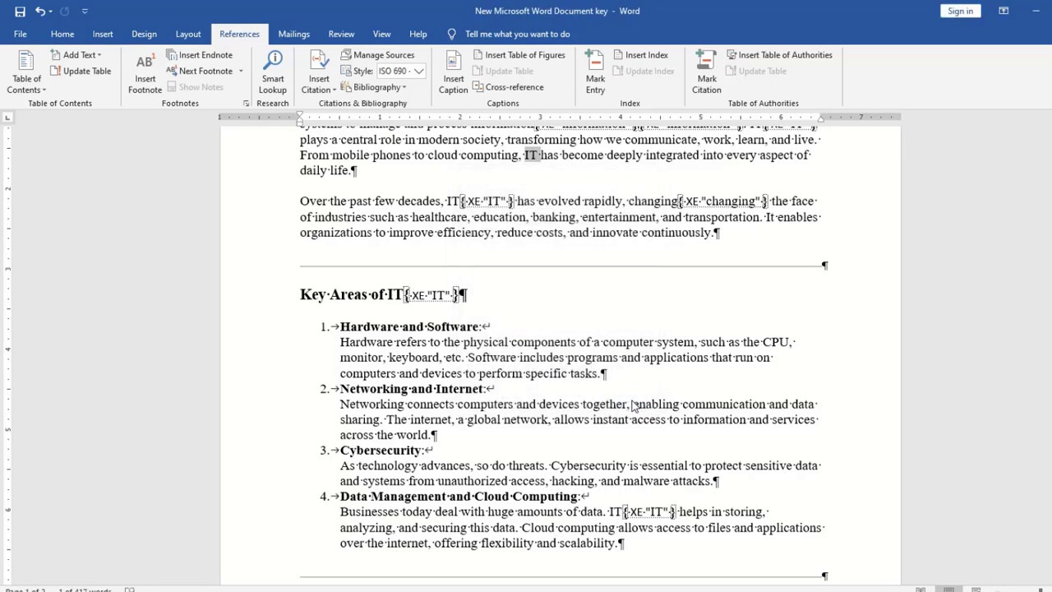
Mark Cybersecurity in item 3 and digital in the Education bullet as index entries
scroll(641, 297, down, 4)
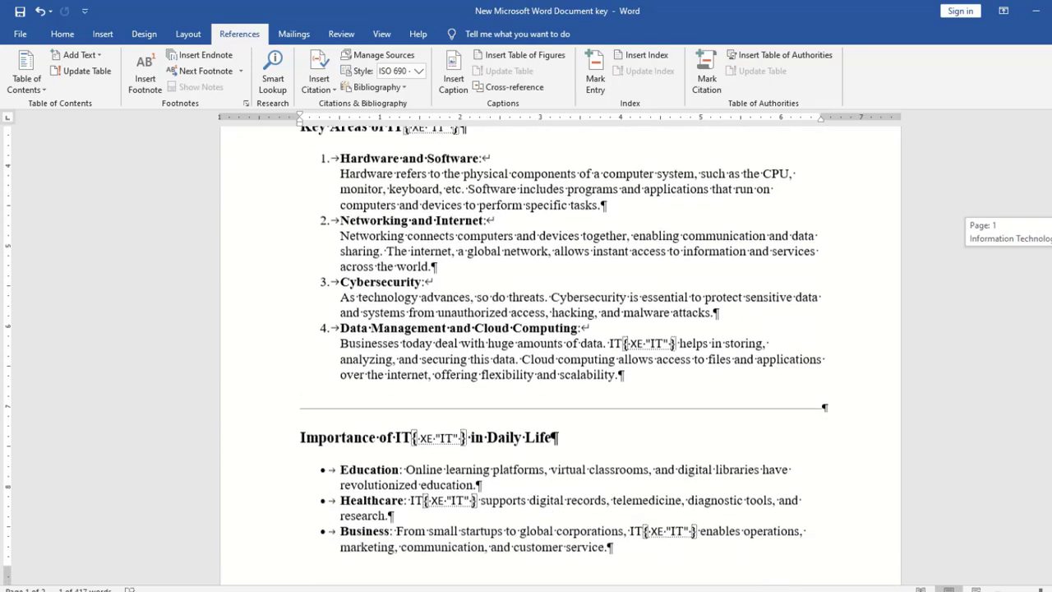
double_click(596, 273)
click(595, 76)
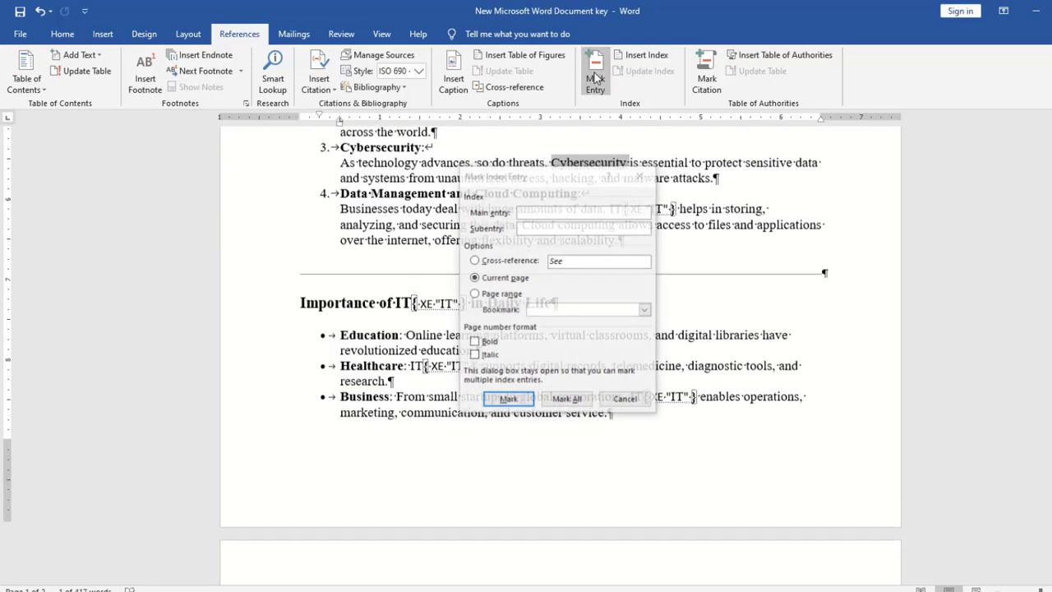
click(509, 400)
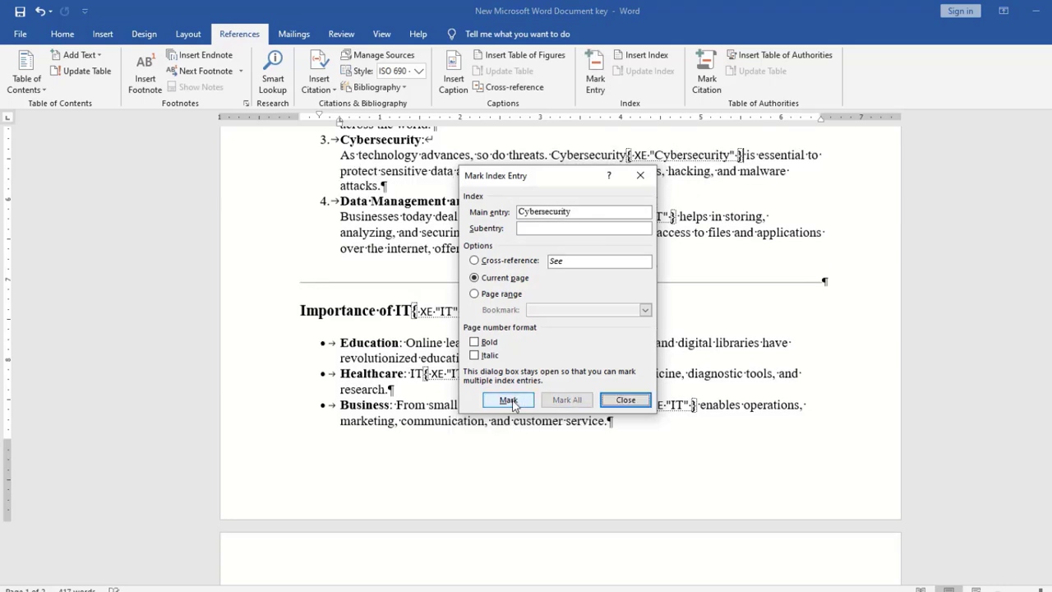
click(625, 401)
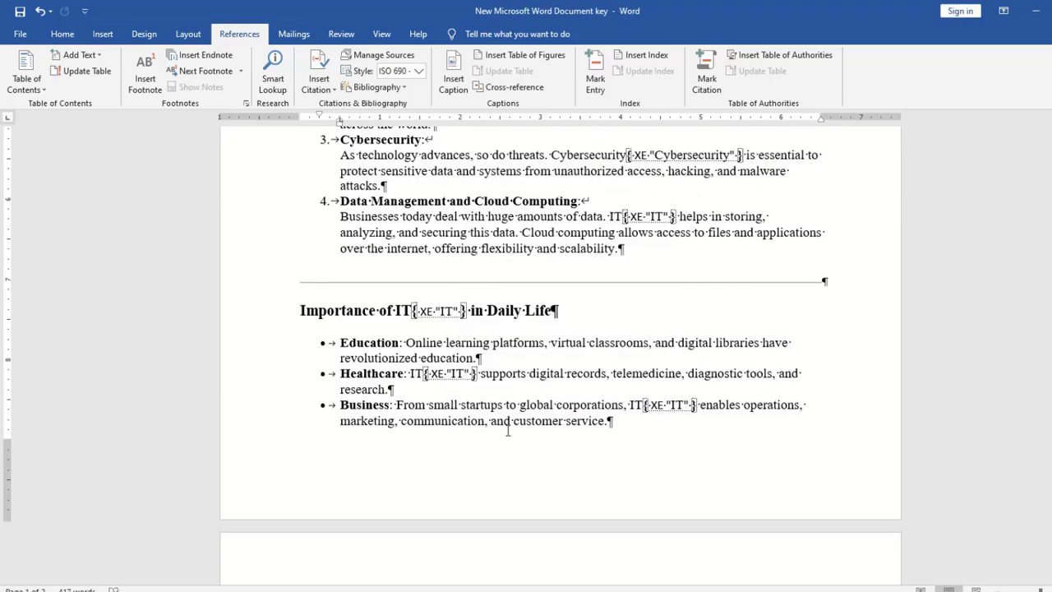
double_click(695, 342)
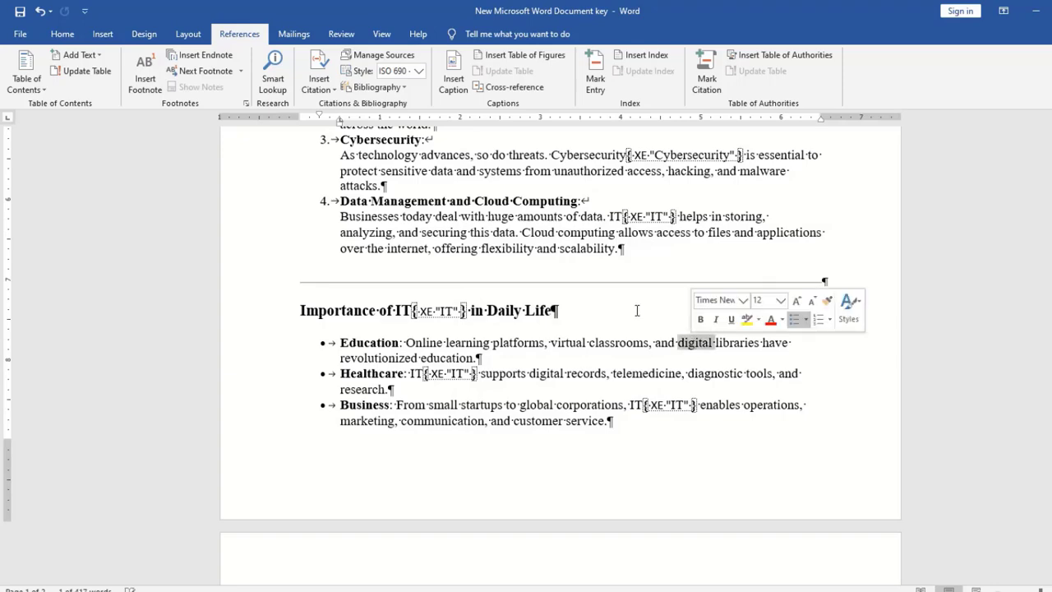
click(595, 78)
click(509, 402)
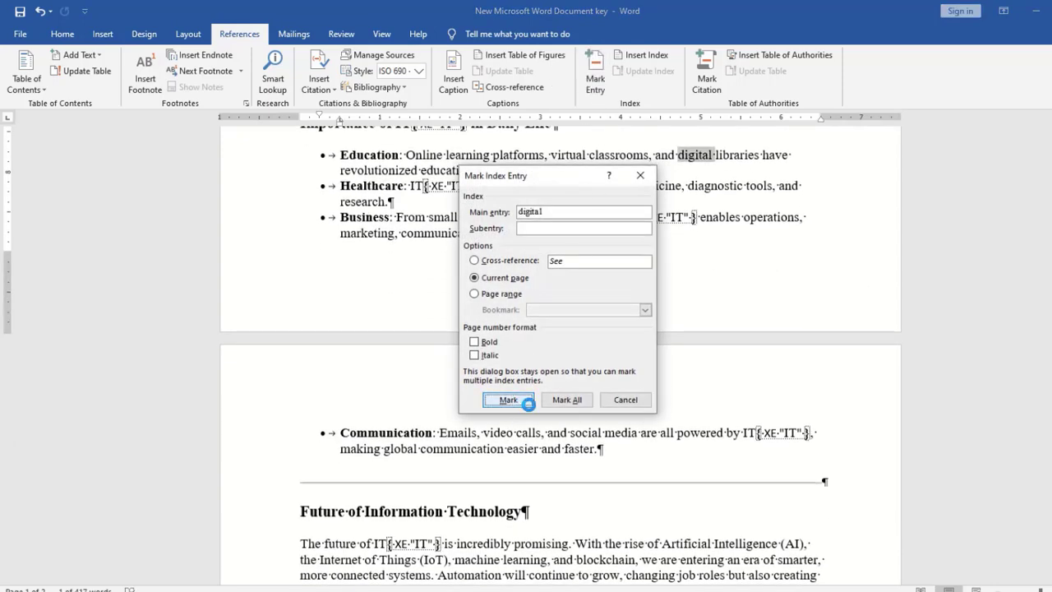
click(625, 400)
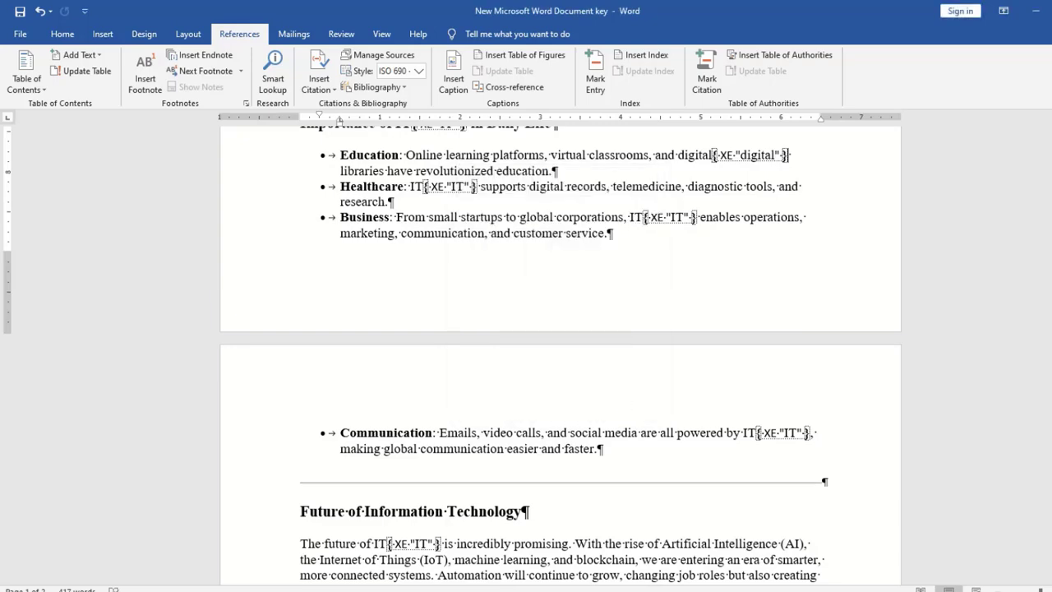
scroll(559, 353, up, 10)
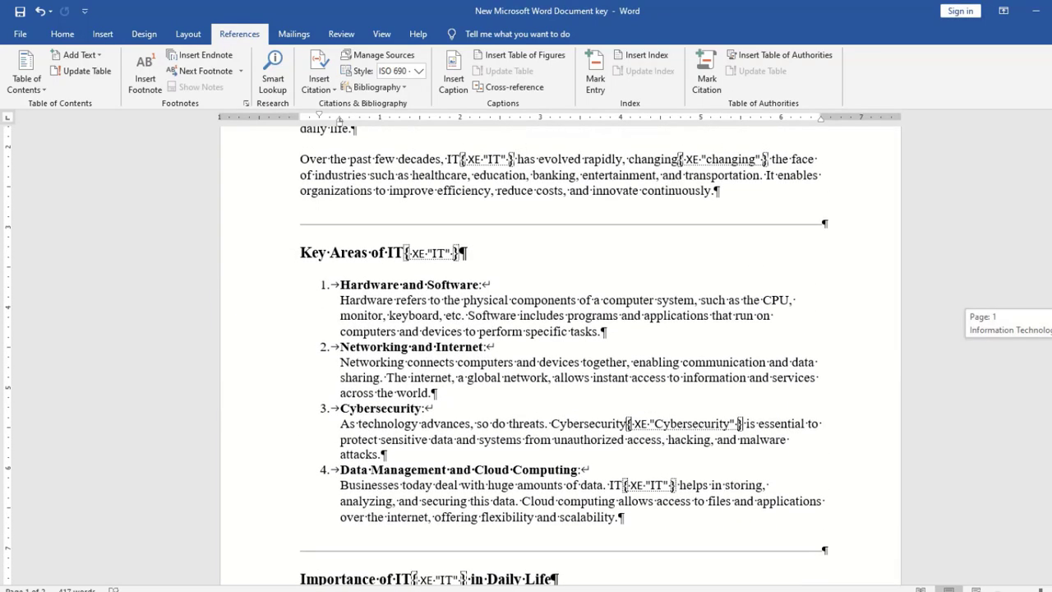
scroll(559, 354, up, 3)
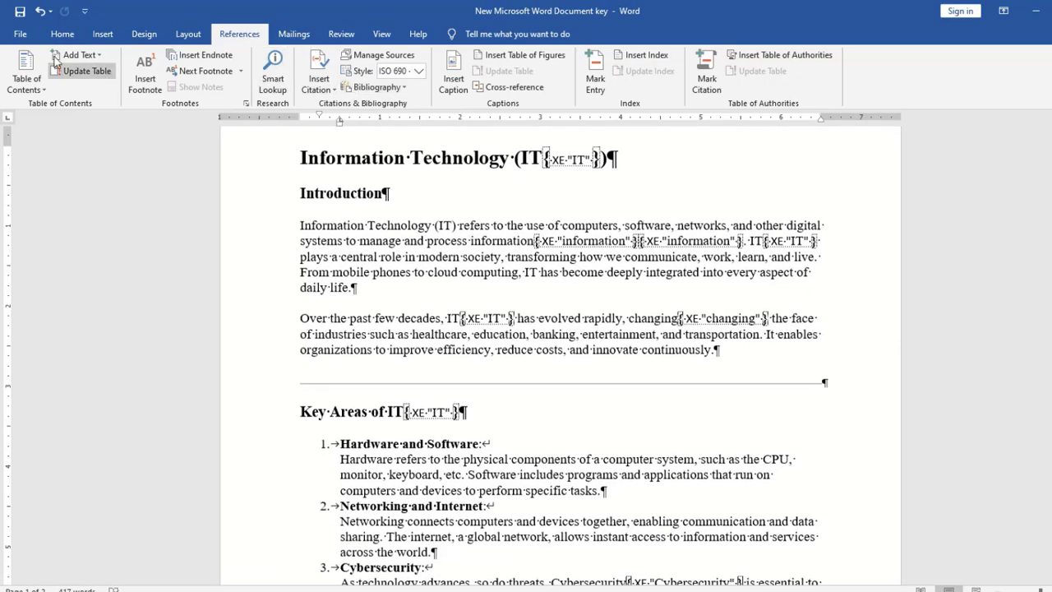
Hide formatting marks and add empty lines below the document's final paragraph
click(62, 35)
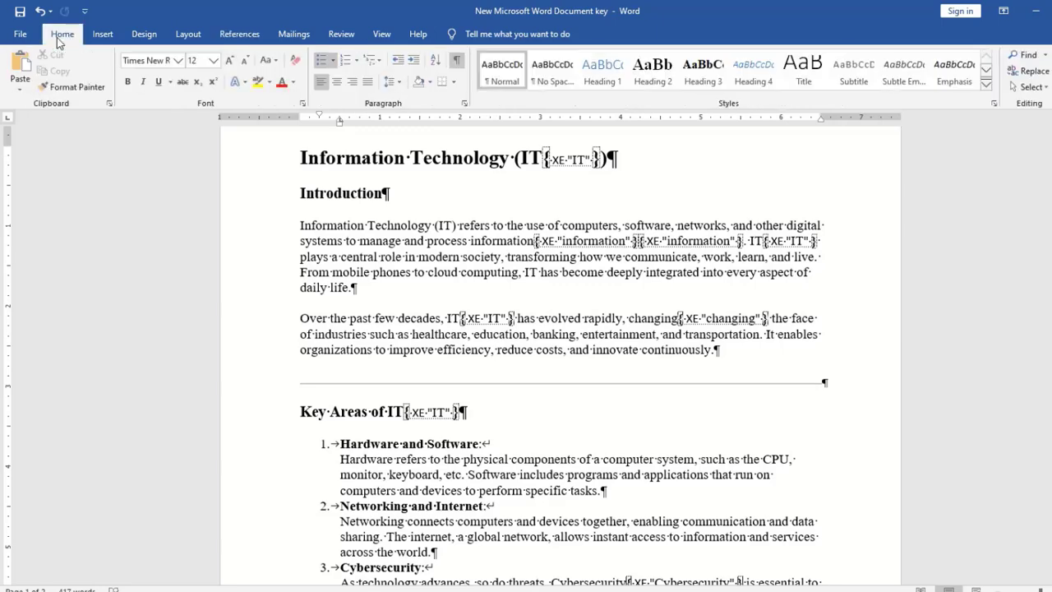
click(457, 64)
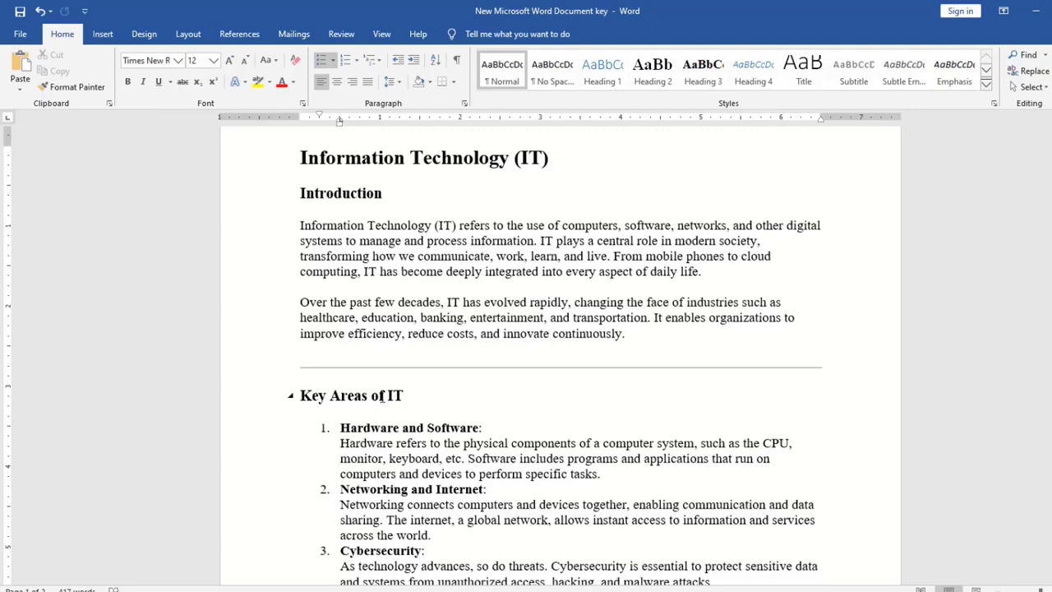
drag(1051, 239, 1051, 524)
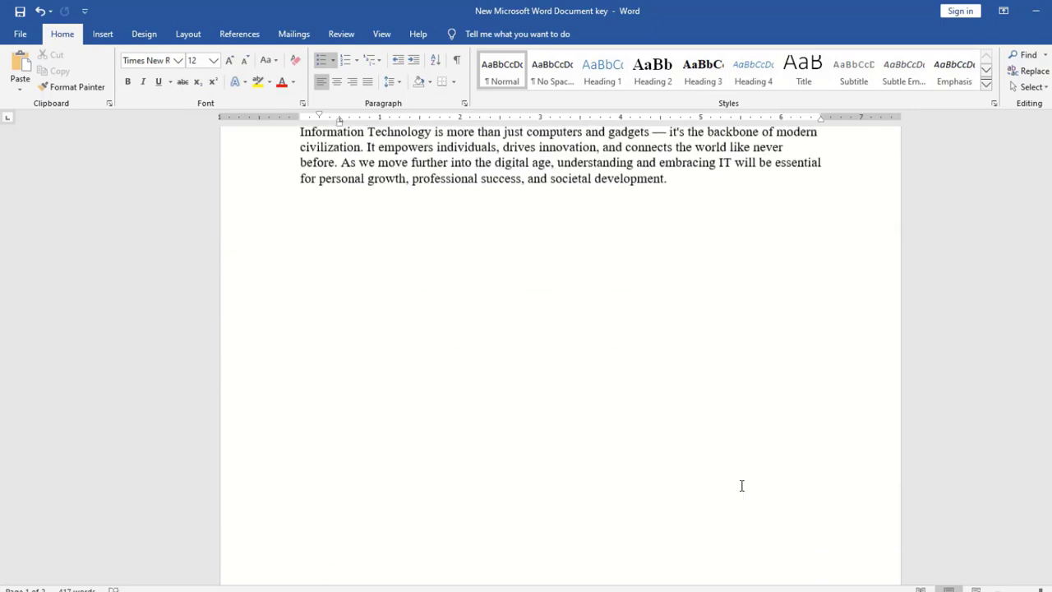
click(533, 395)
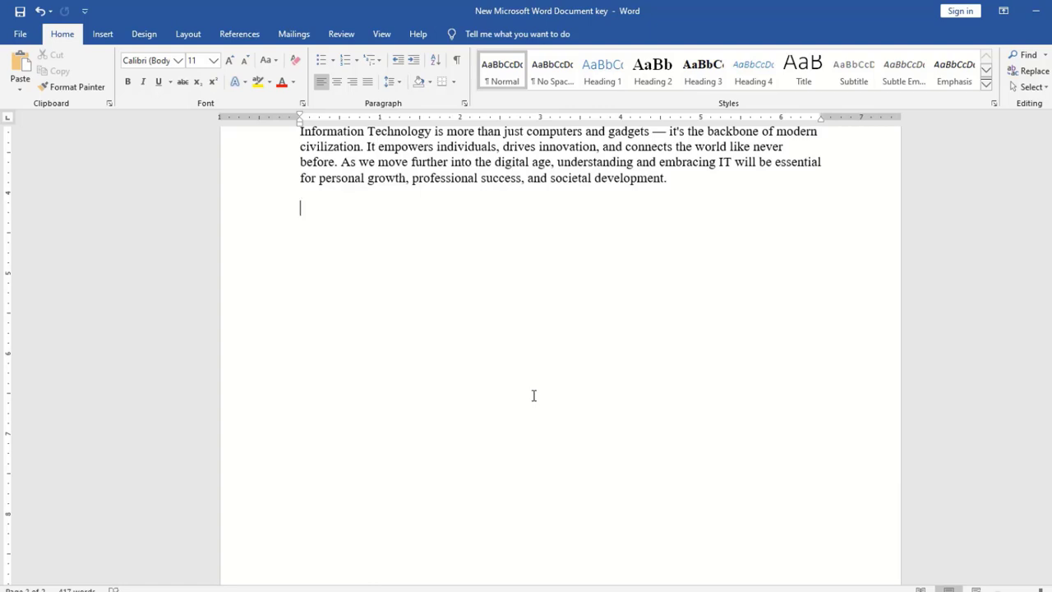
key(Return)
key(Return)
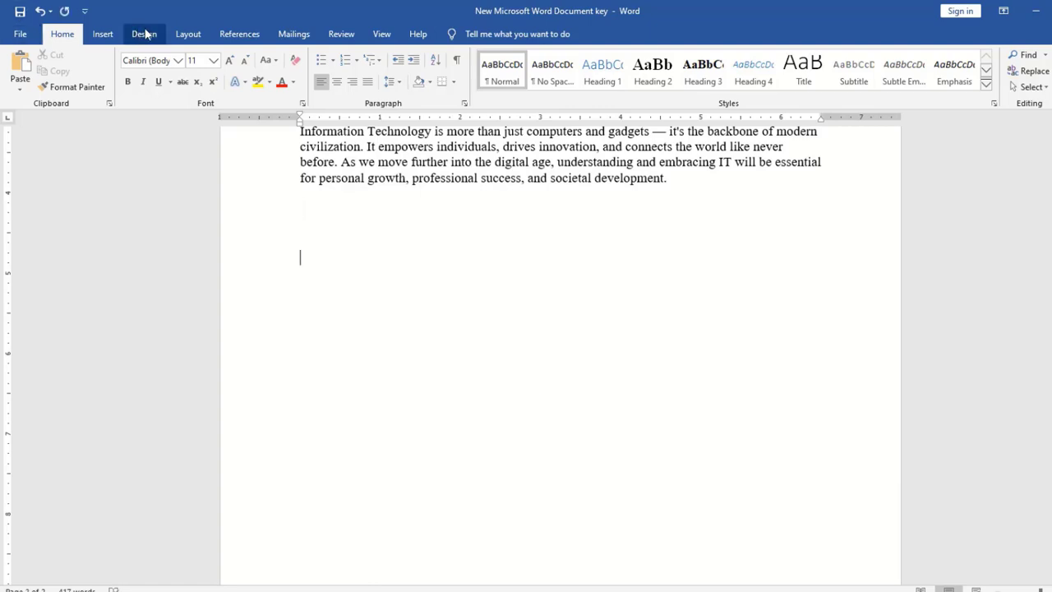
click(240, 34)
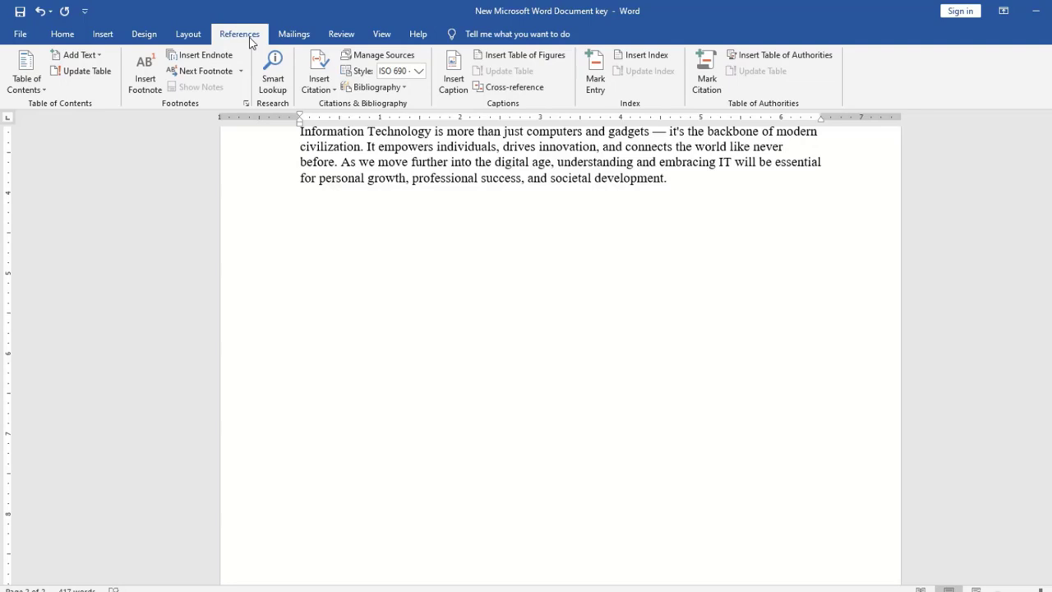
Insert a Fancy-format, 2-column index listing changing, Cybersecurity, digital, information and IT
click(644, 55)
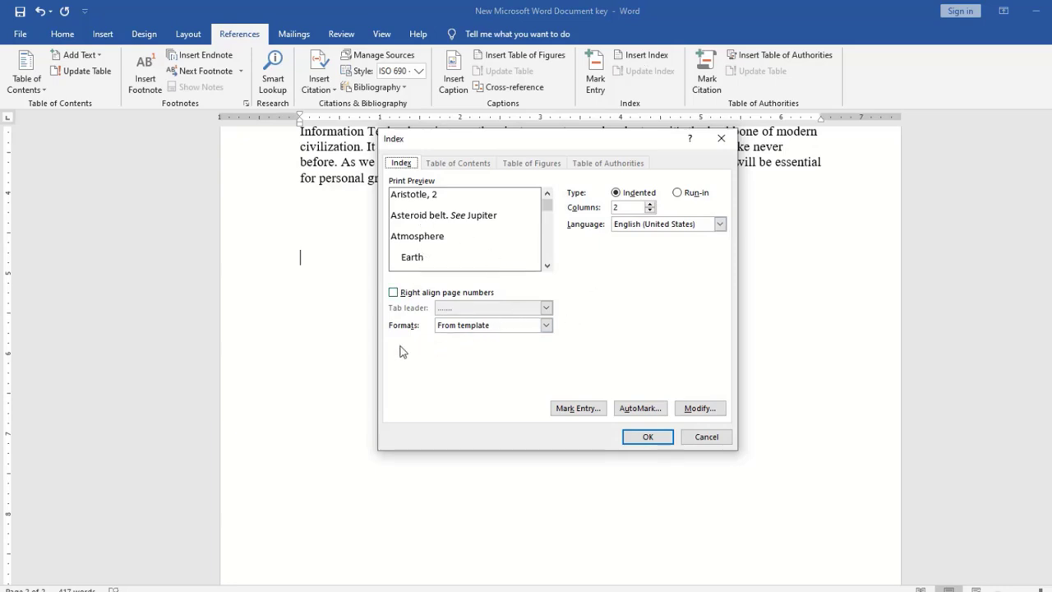
click(546, 326)
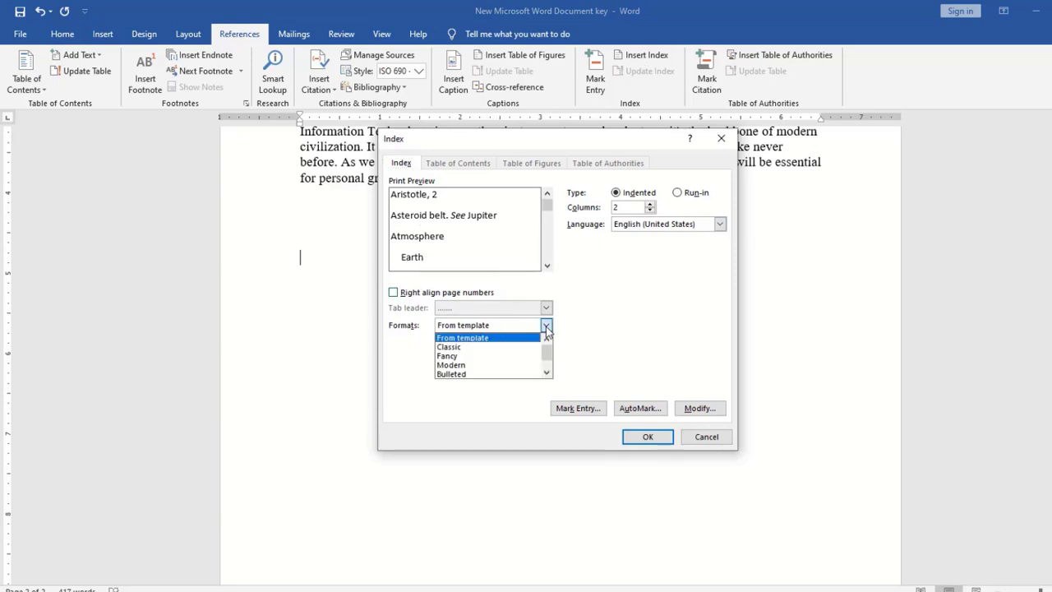
click(467, 358)
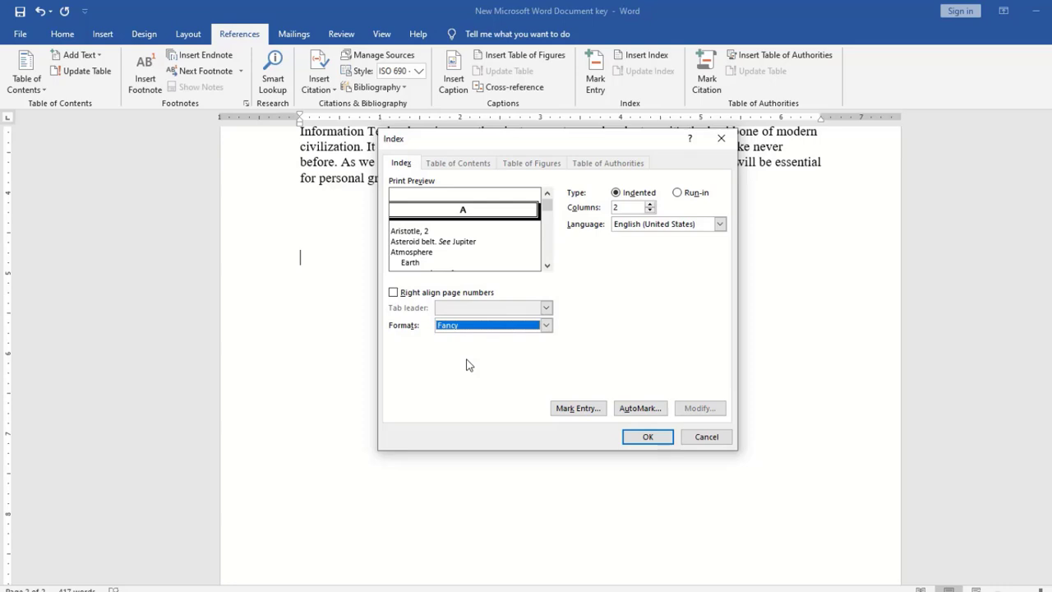
click(646, 436)
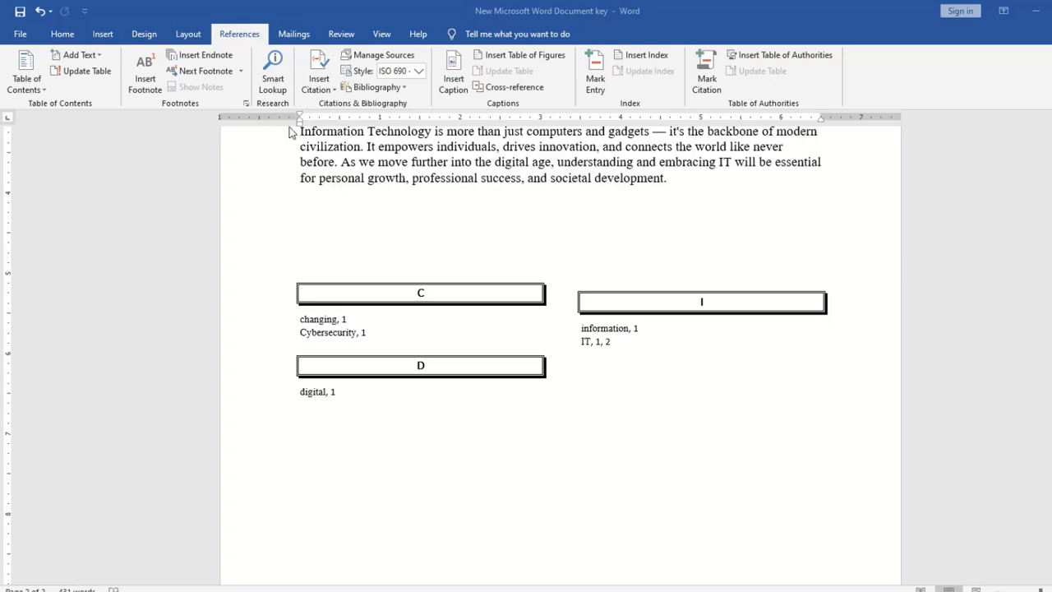
Mark civilization as an index entry and update the index to show civilization, 2
click(453, 203)
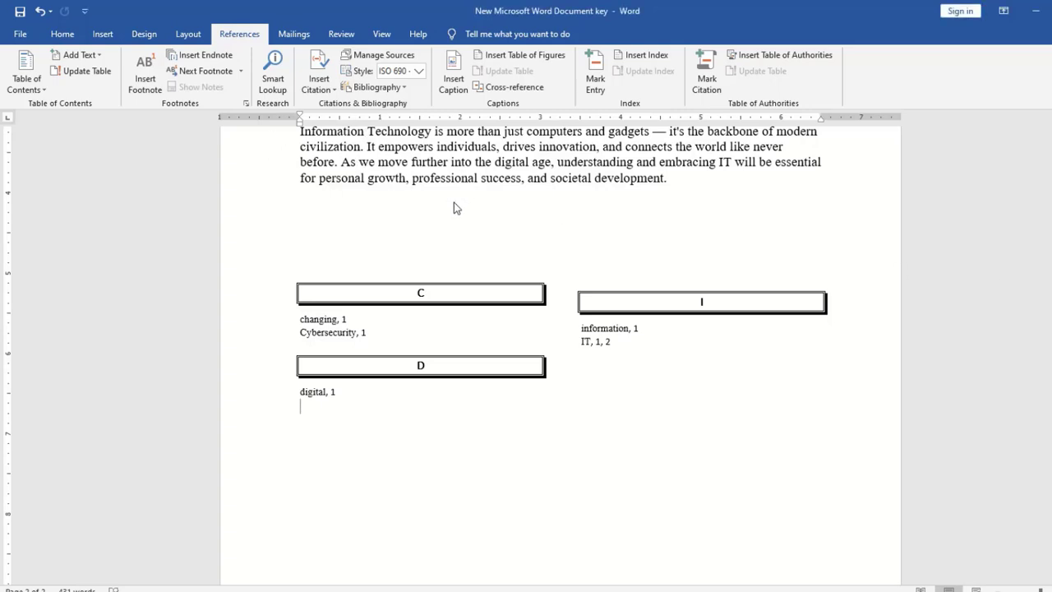
double_click(341, 151)
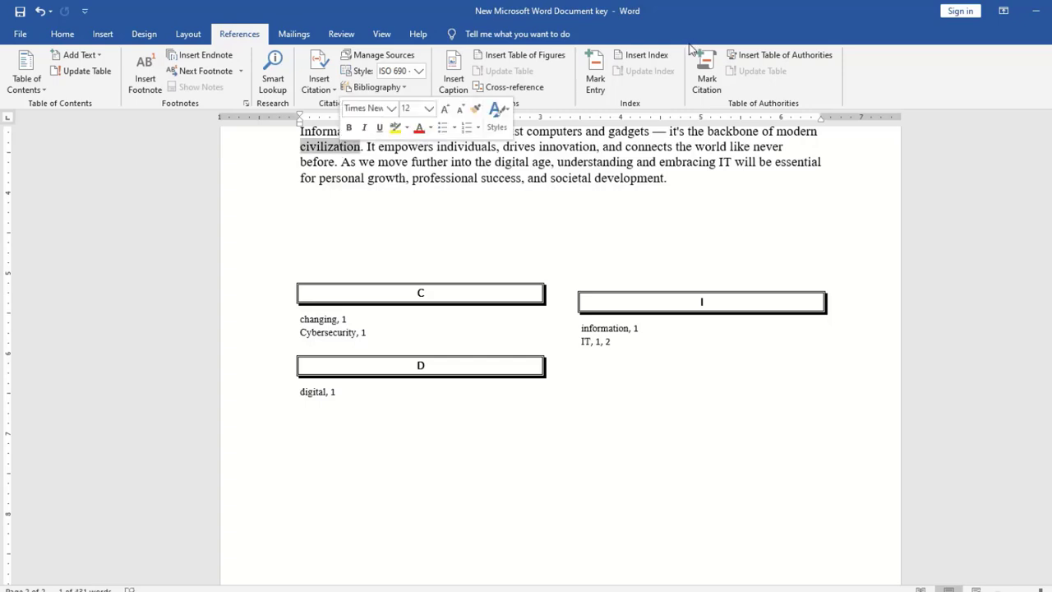
click(594, 73)
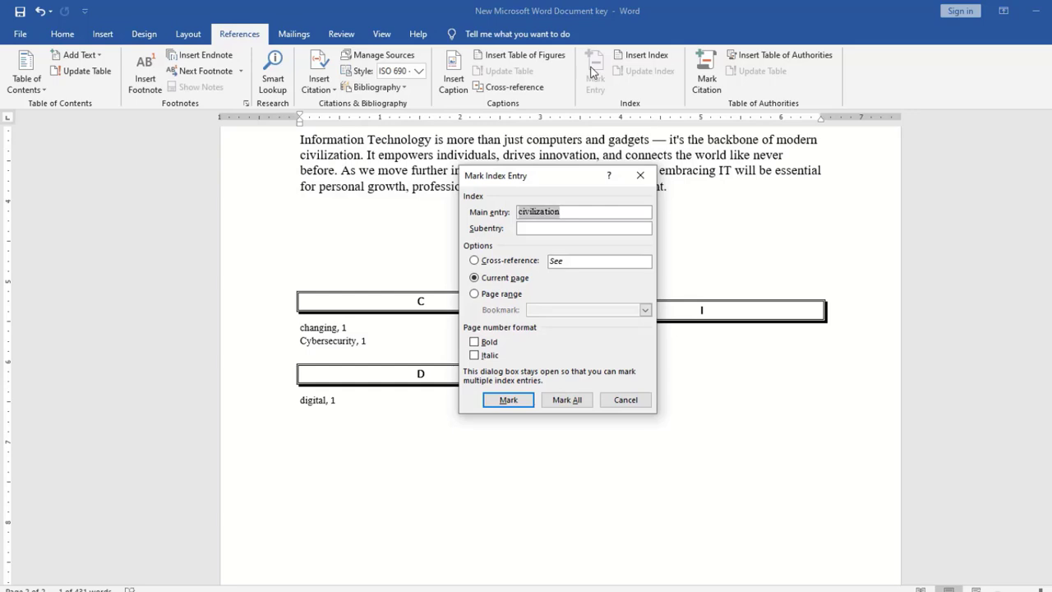
click(521, 403)
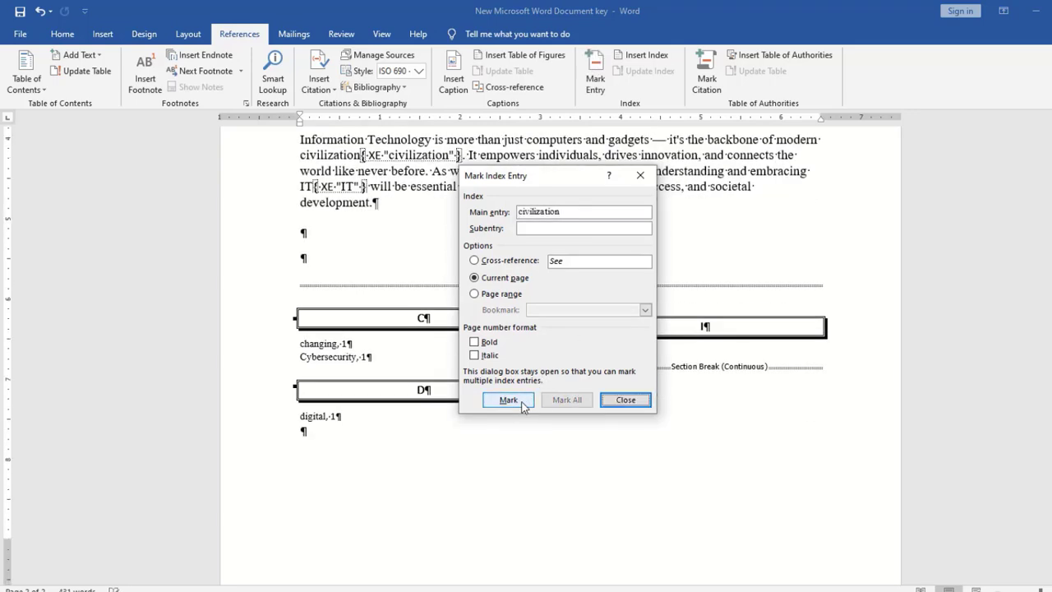
click(620, 402)
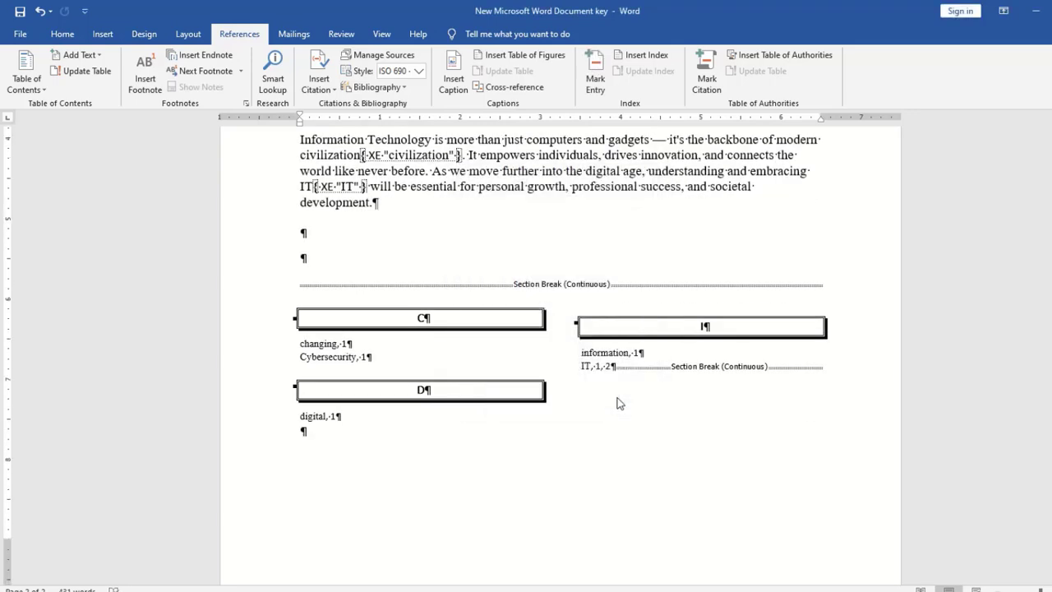
click(323, 361)
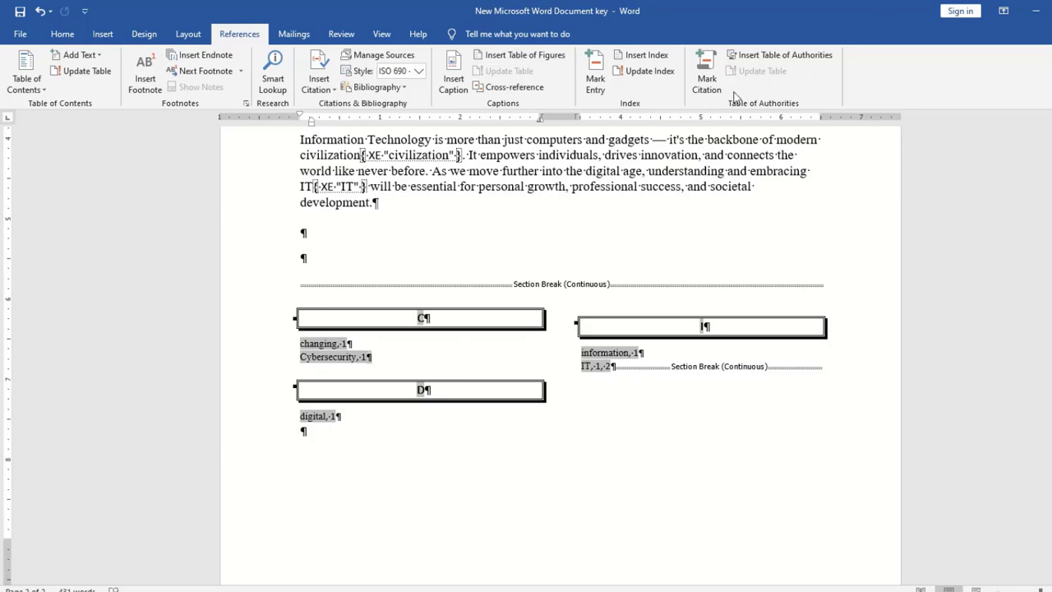
click(649, 71)
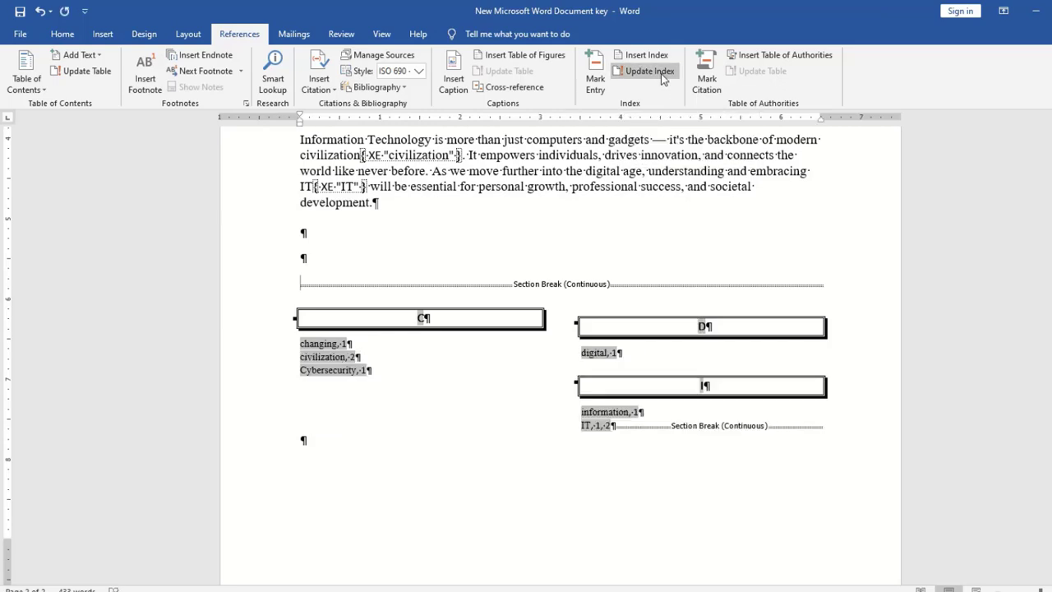
click(458, 521)
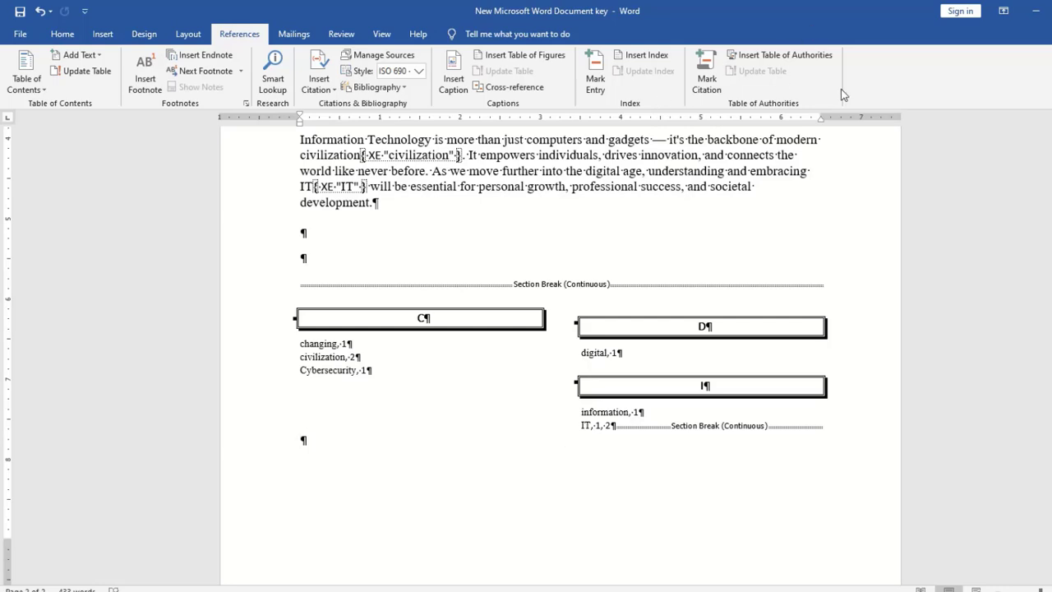
Place the cursor inside the index before moving to Document1
click(408, 371)
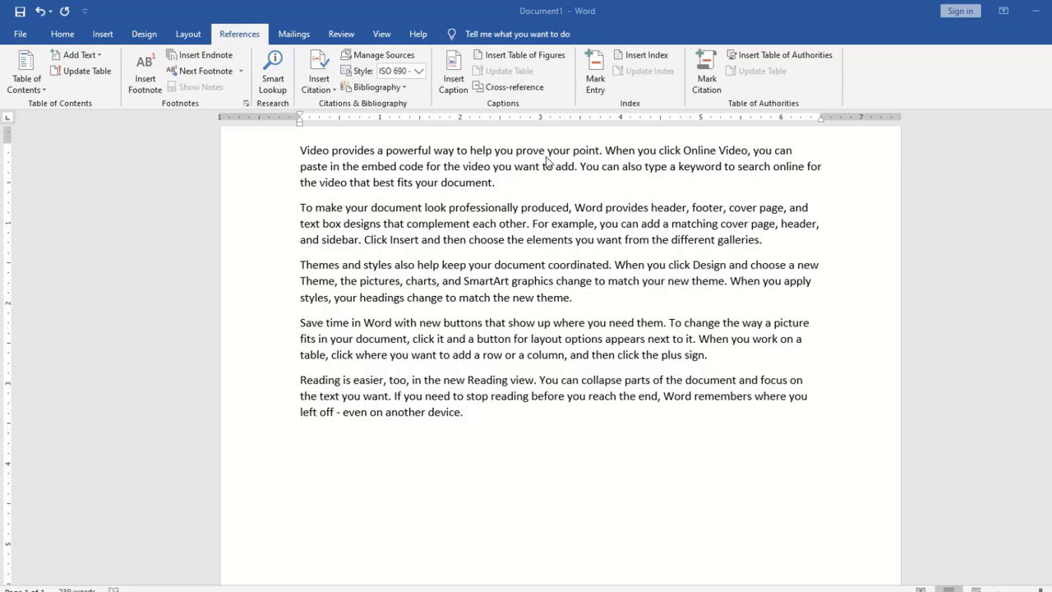
Mark powerful and provides as Cases citations
double_click(416, 155)
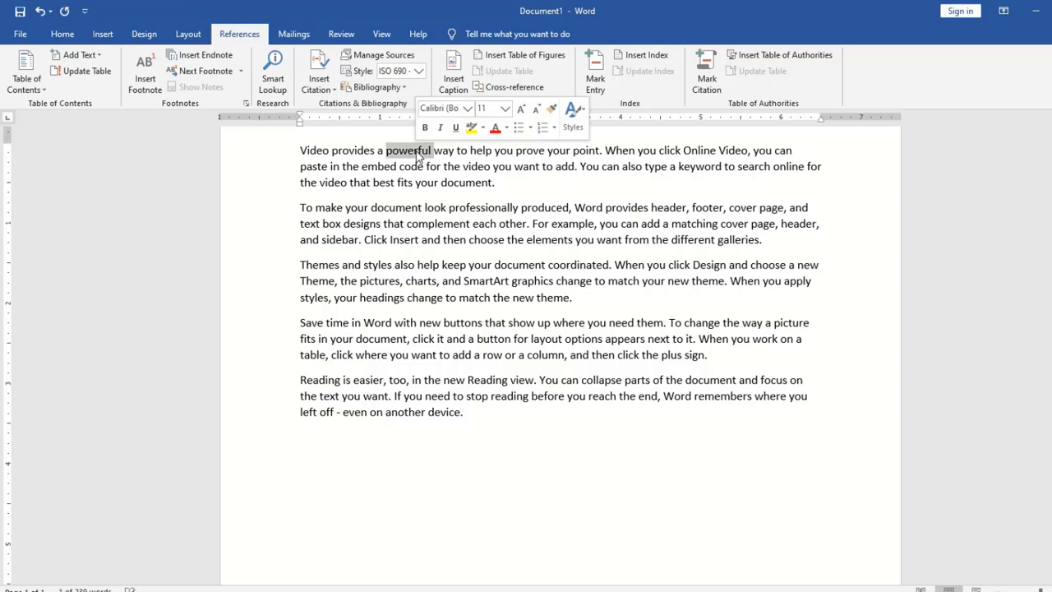
click(705, 59)
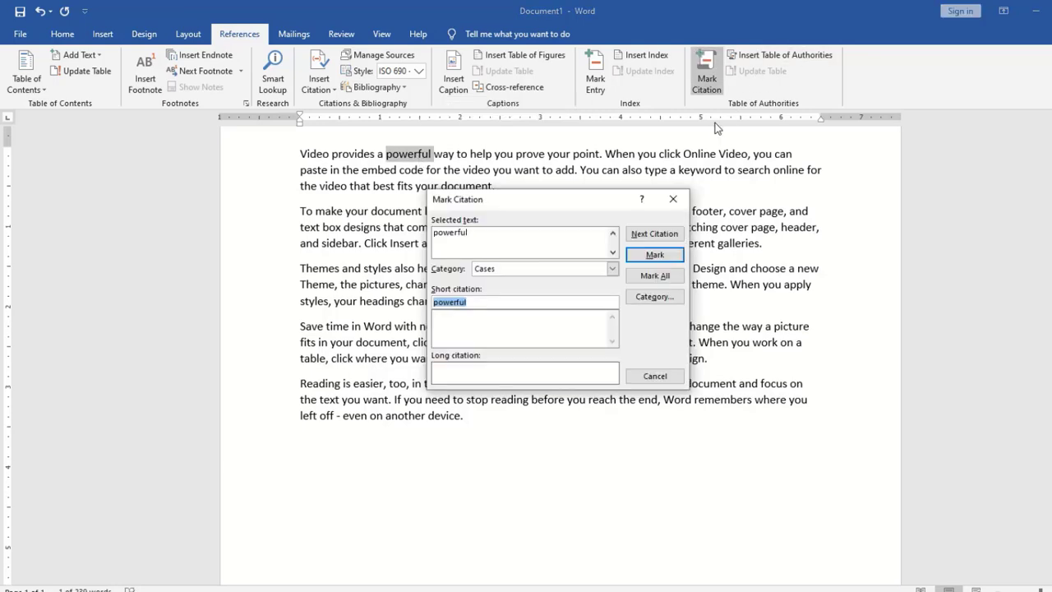
click(676, 257)
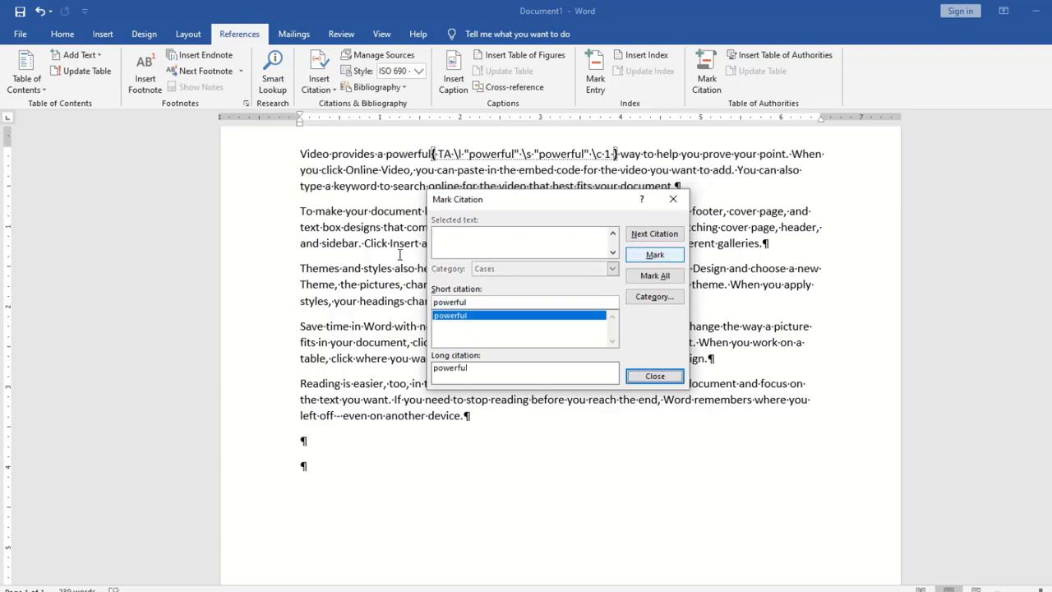
drag(529, 197, 569, 338)
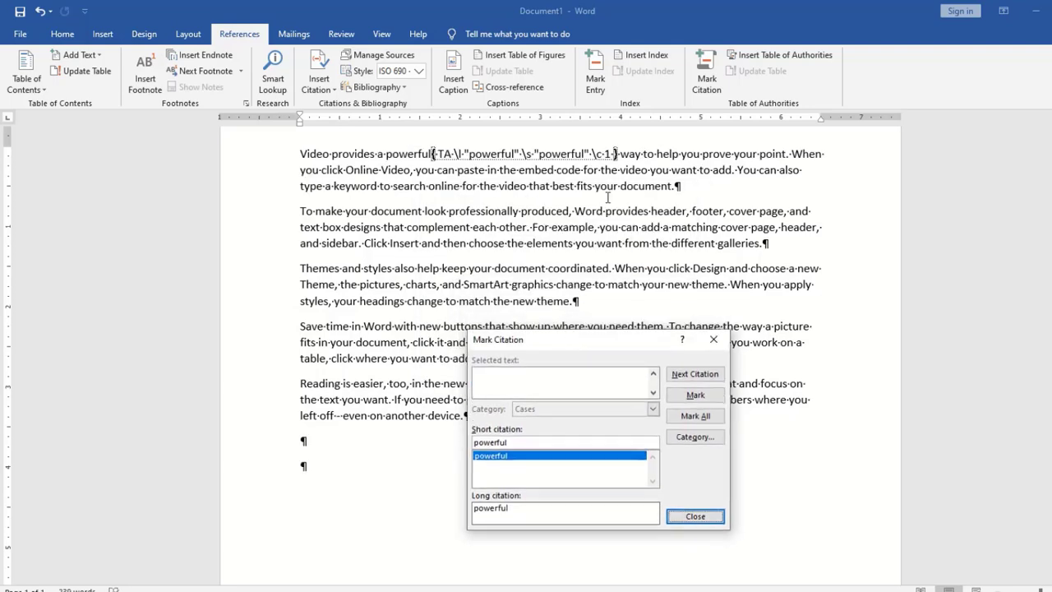
click(631, 212)
double_click(630, 211)
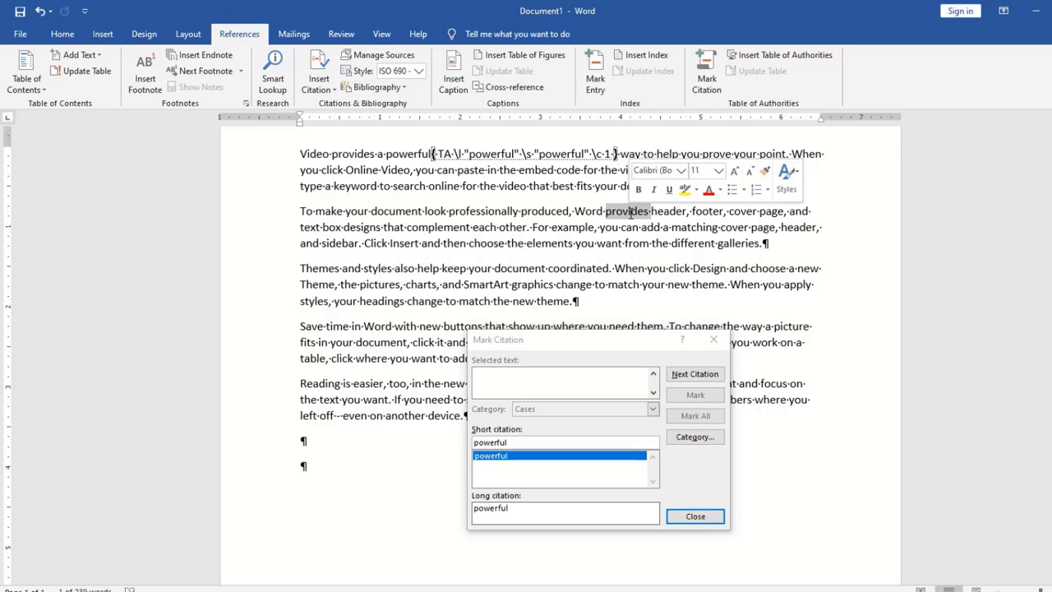
click(522, 377)
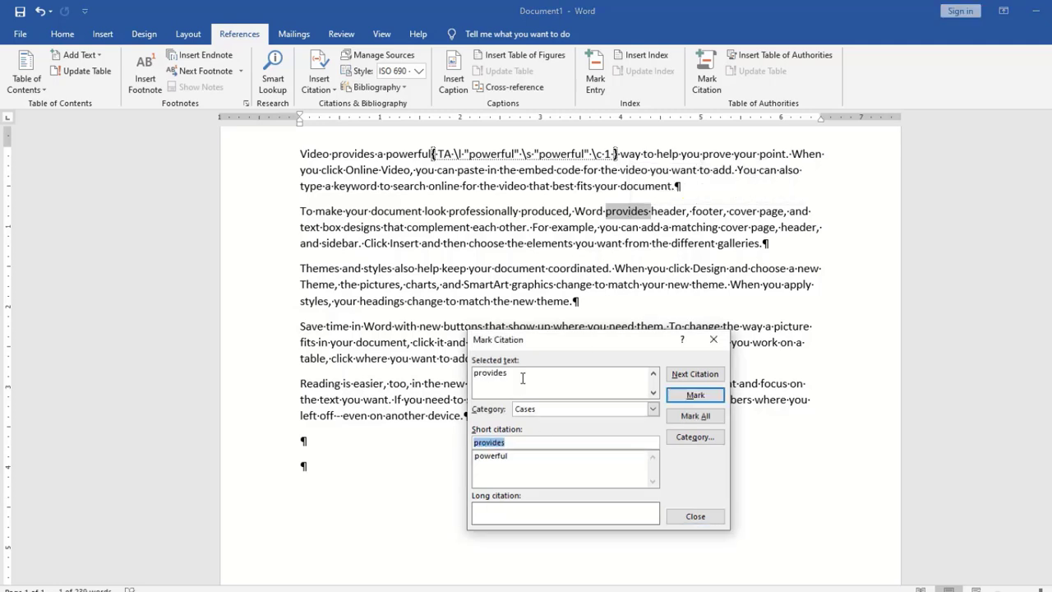
click(695, 395)
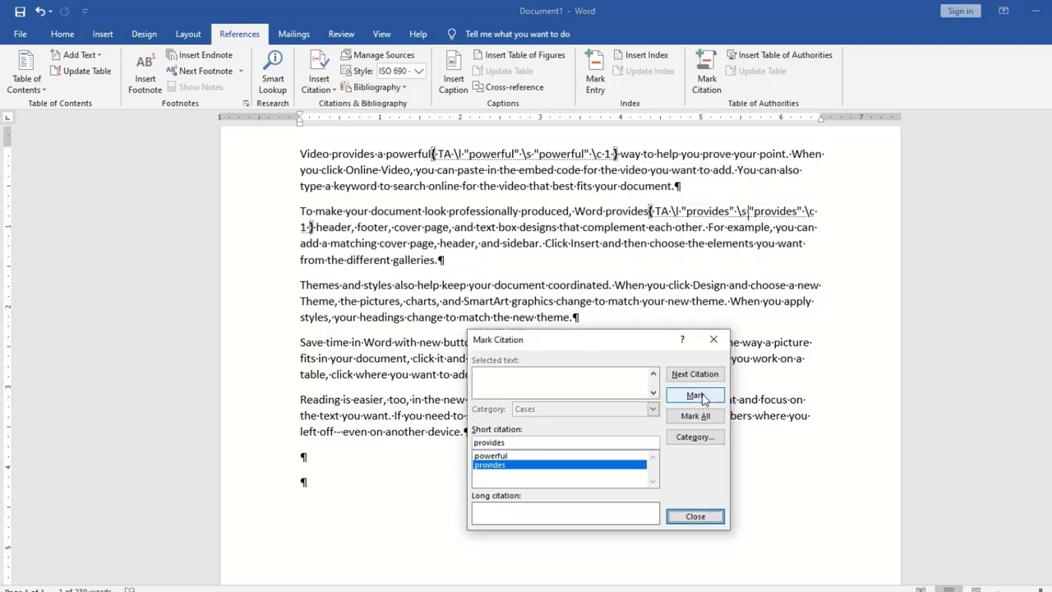
Mark document and options as Cases citations, then close the citation window
double_click(520, 284)
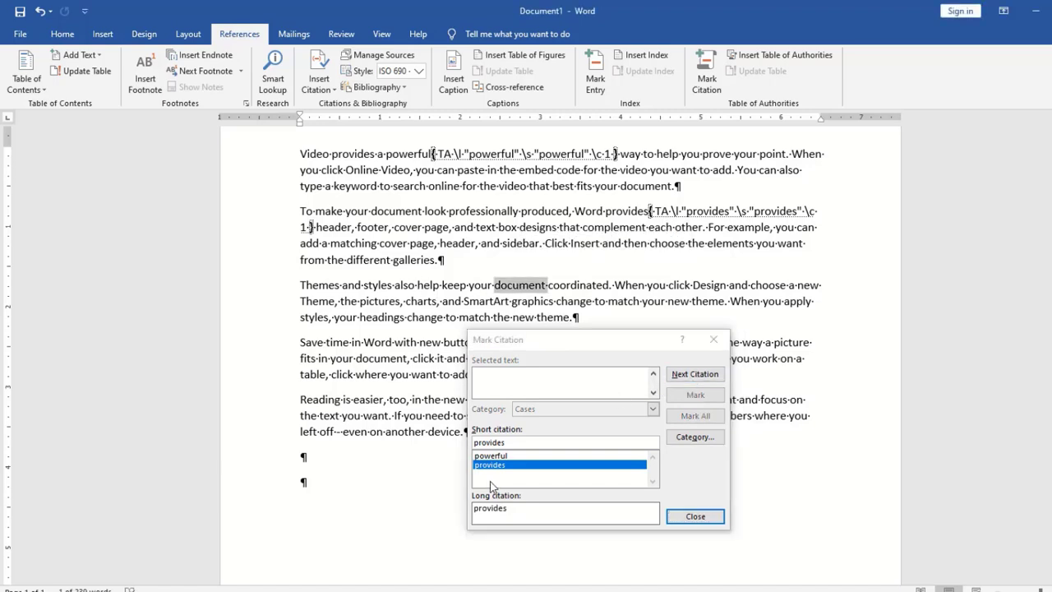
click(578, 384)
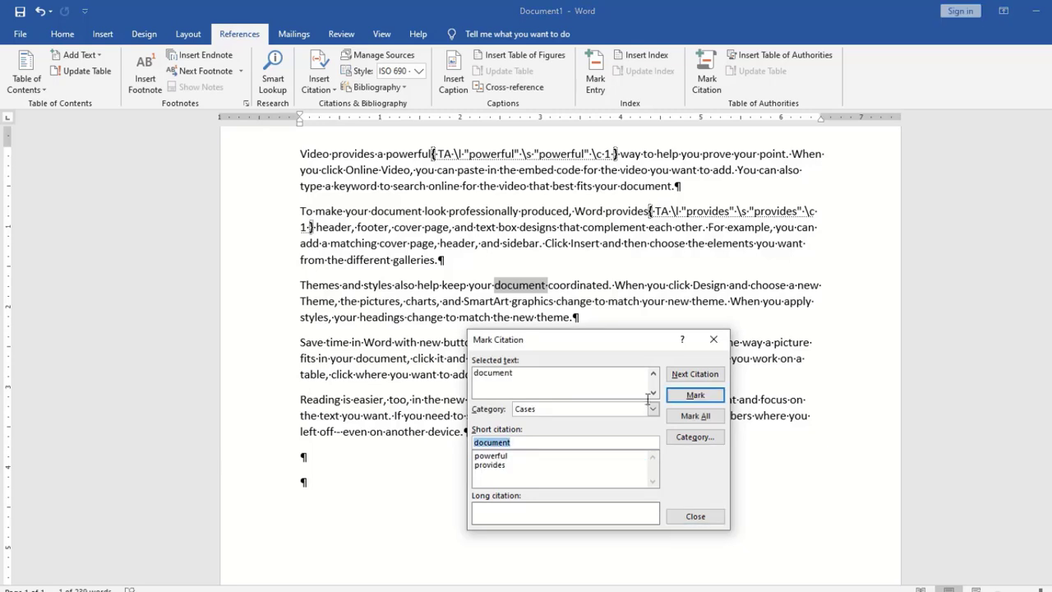
click(693, 396)
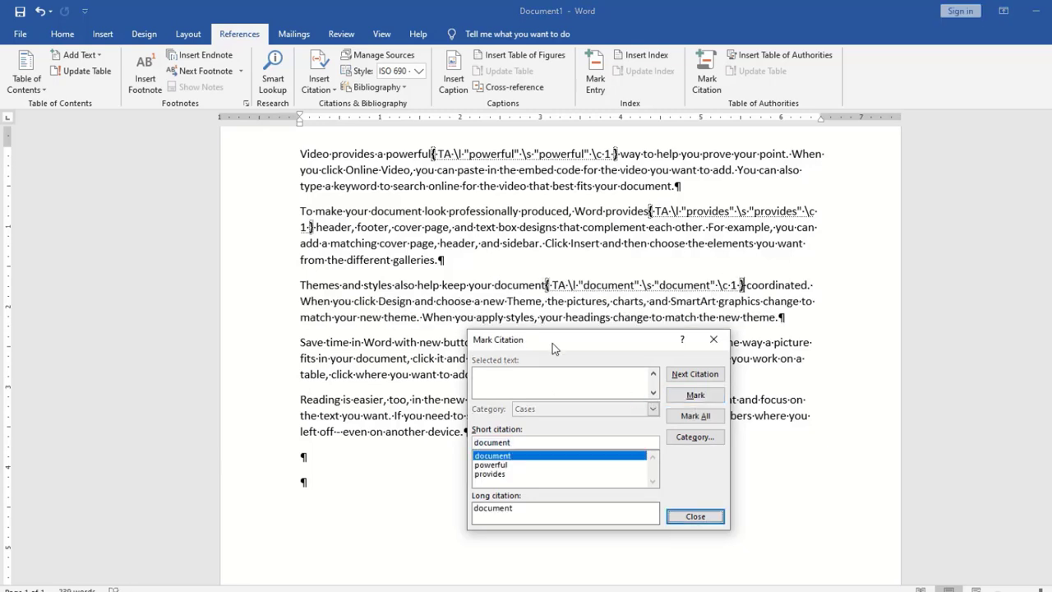
drag(552, 340, 240, 321)
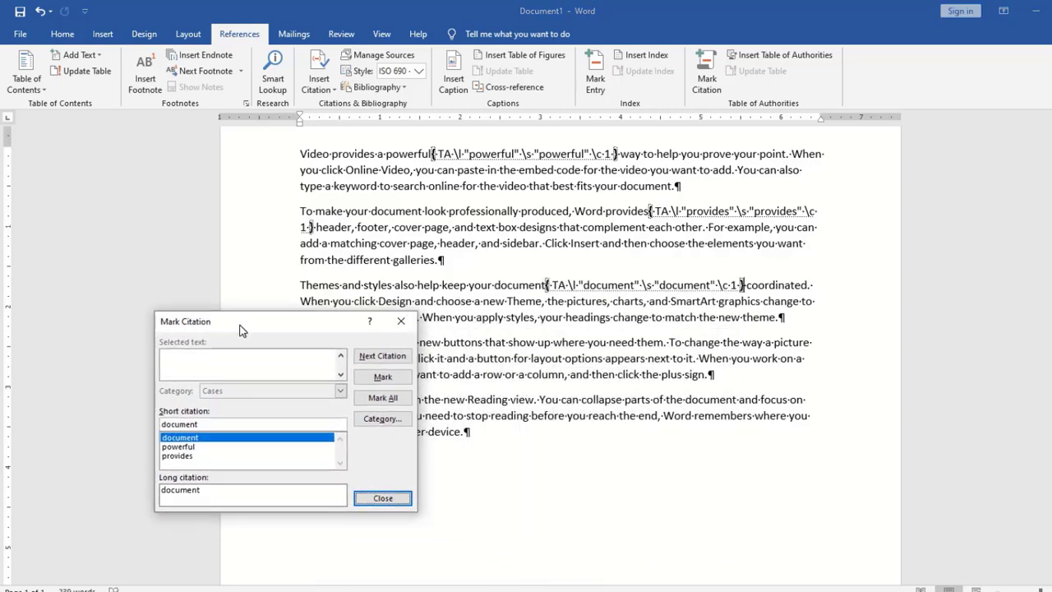
double_click(583, 359)
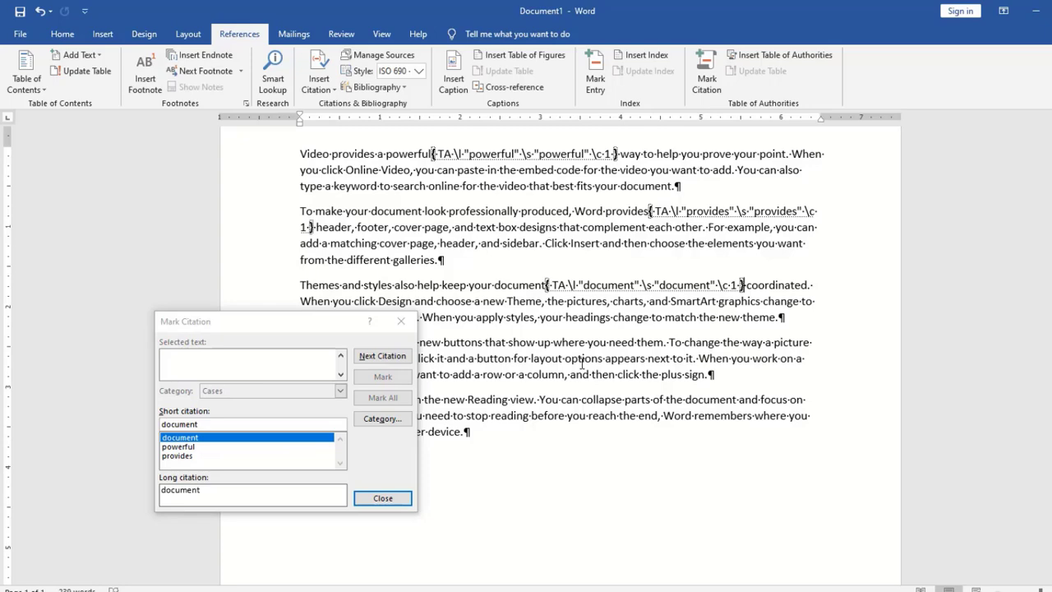
click(209, 370)
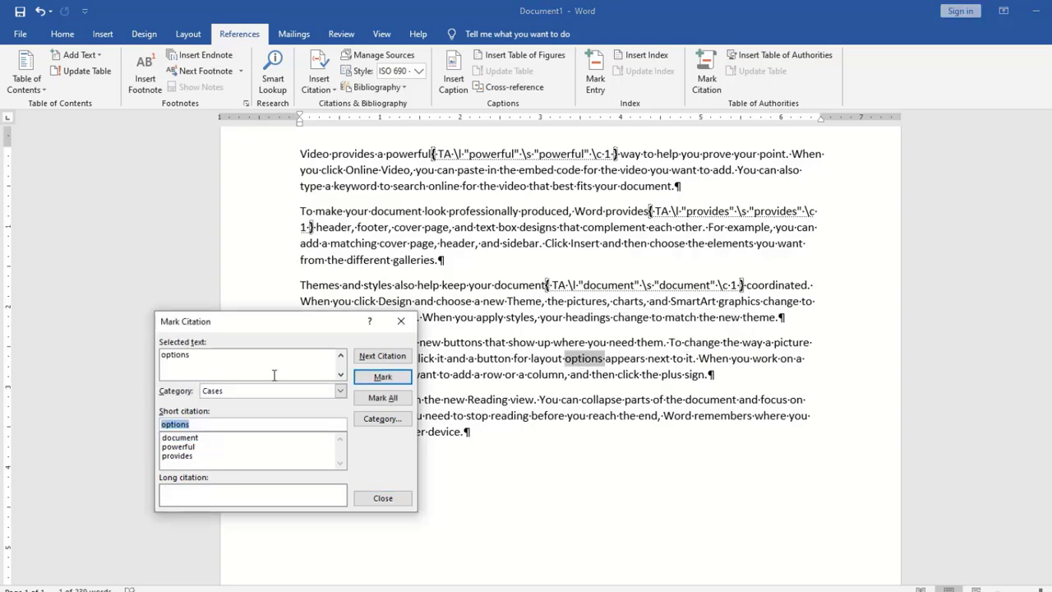
click(383, 378)
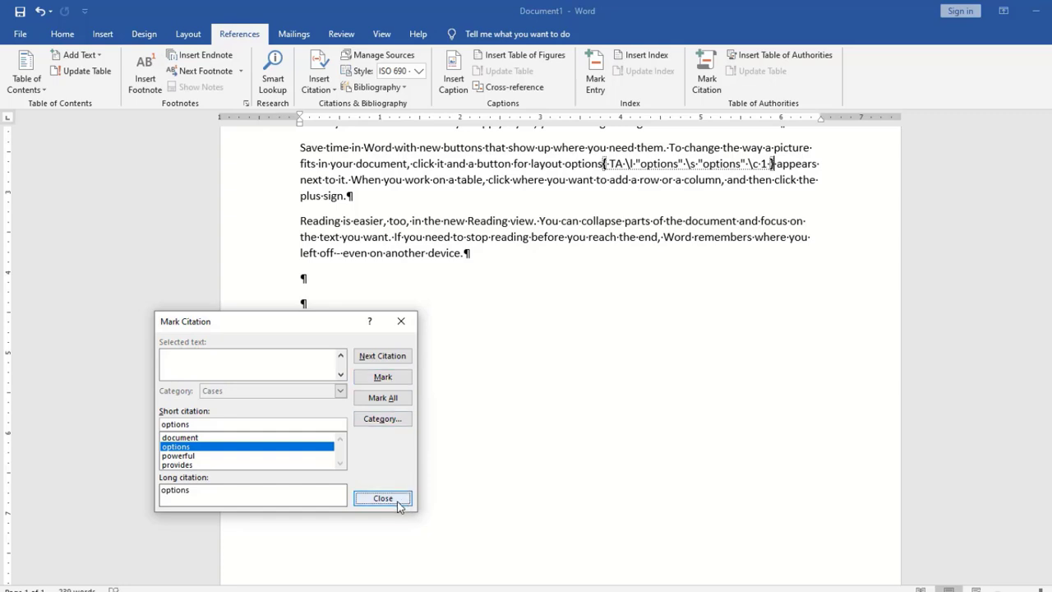
click(383, 498)
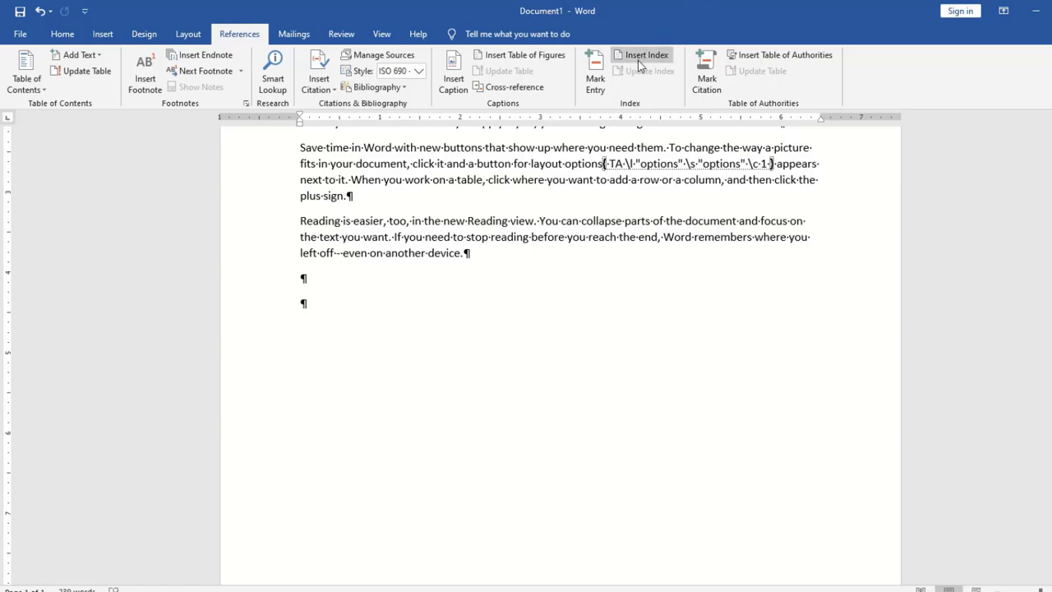
Insert a Formal-format table of authorities listing document, options, powerful and provides under Cases
click(784, 58)
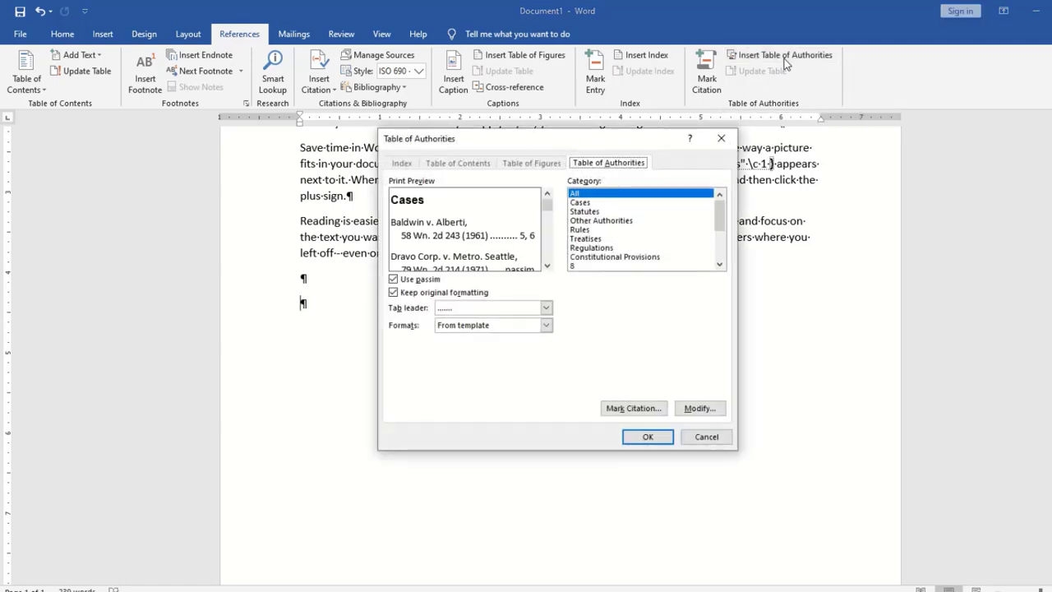
click(547, 326)
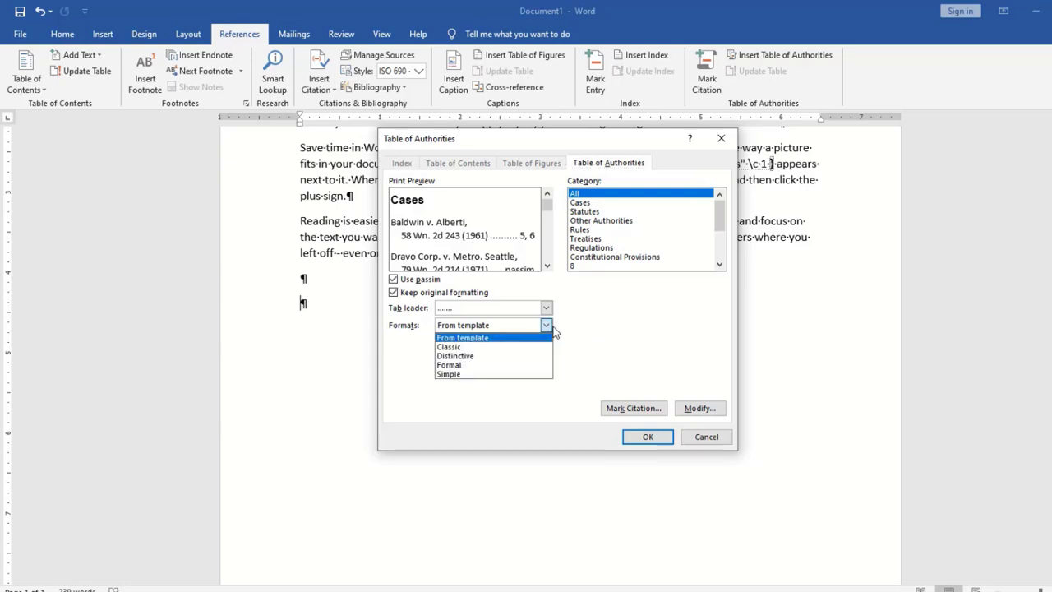
click(503, 346)
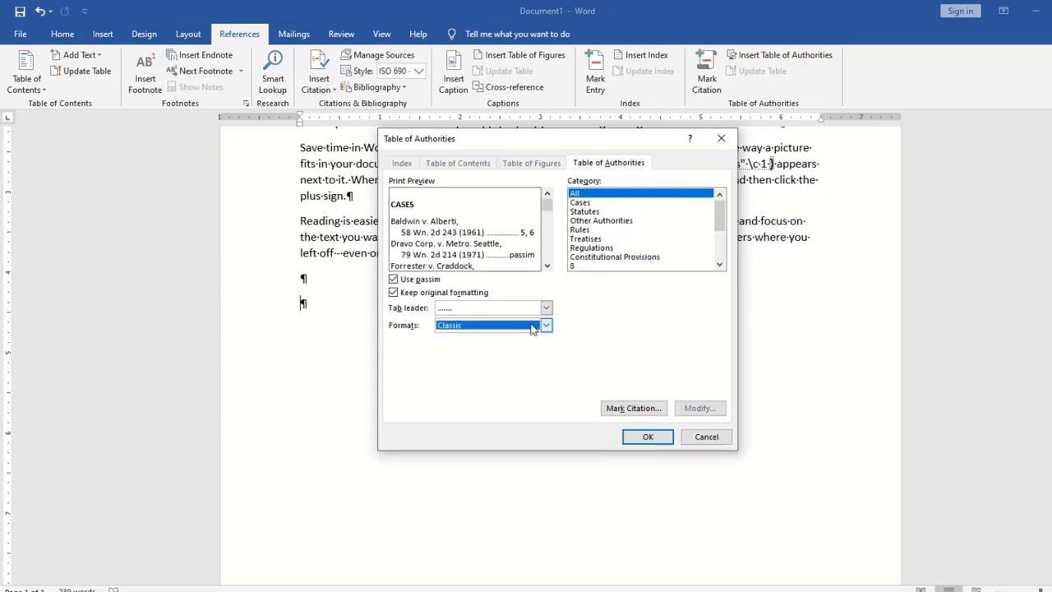
click(547, 326)
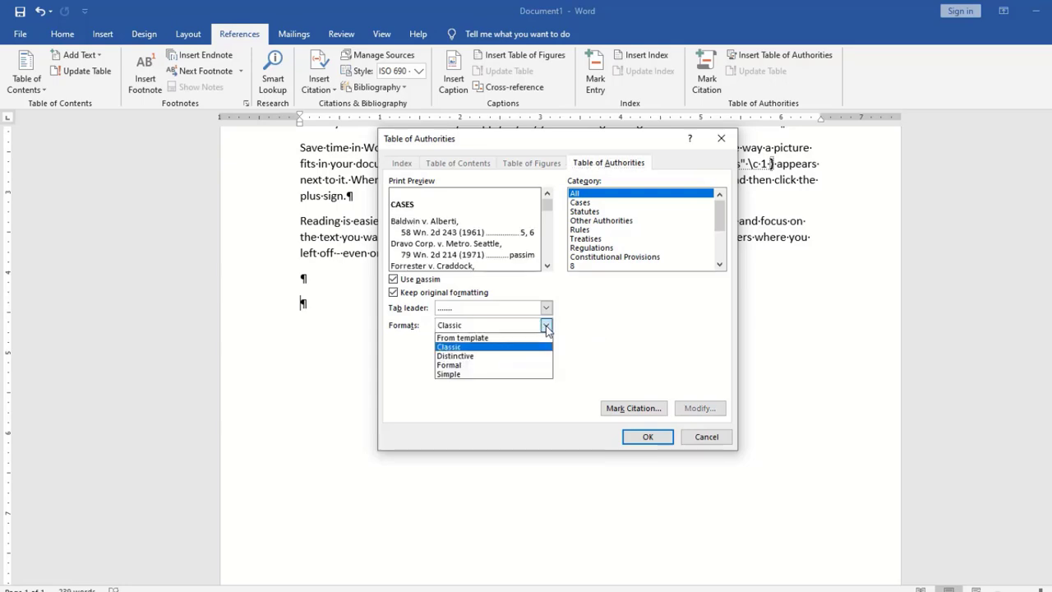
click(493, 364)
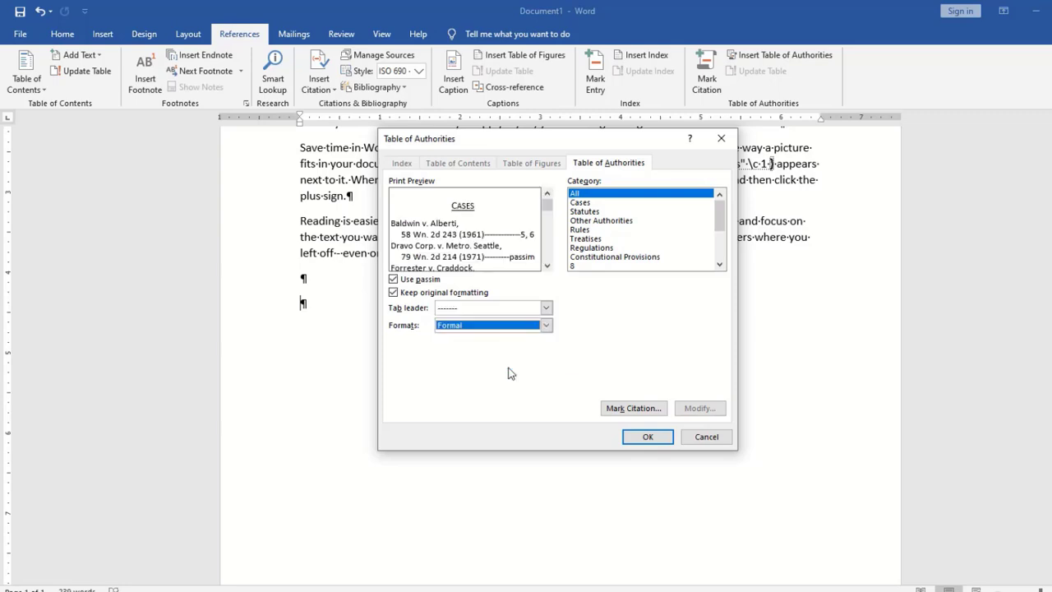
click(635, 441)
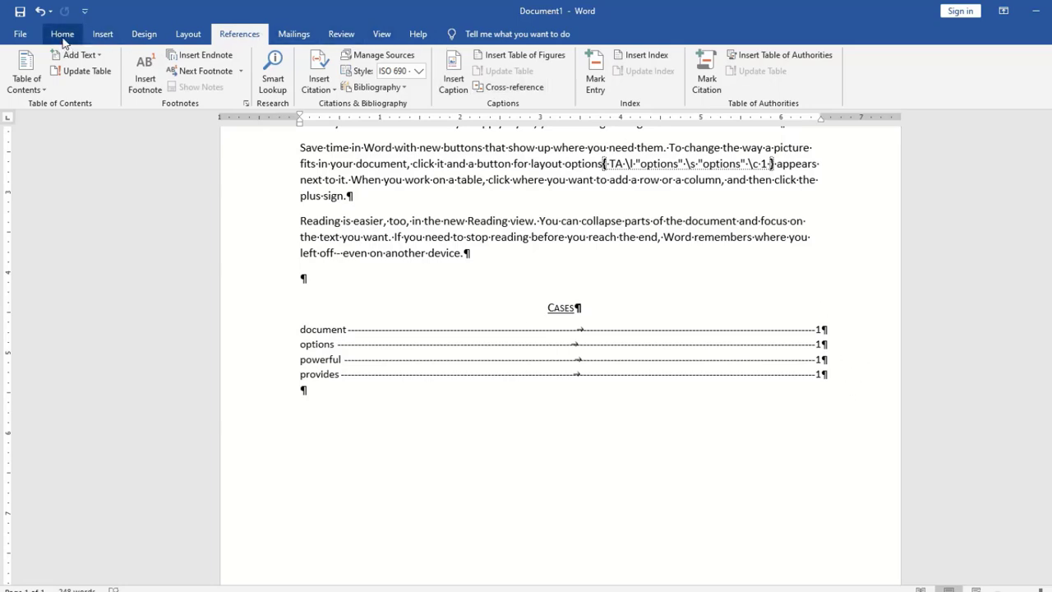
Turn off Show/Hide ¶ so field codes no longer clutter the table of authorities
click(63, 37)
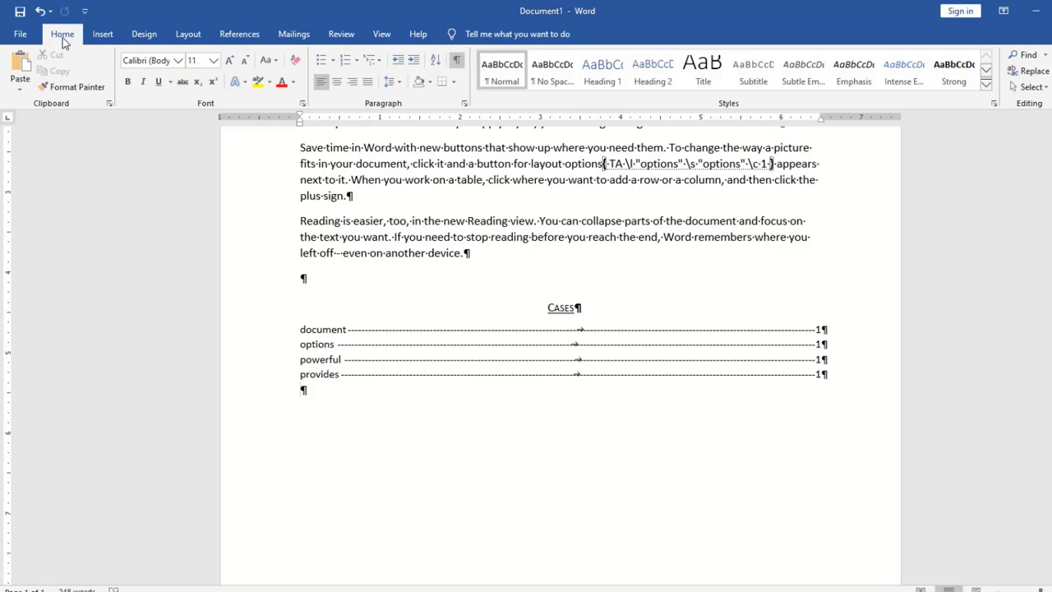
click(457, 61)
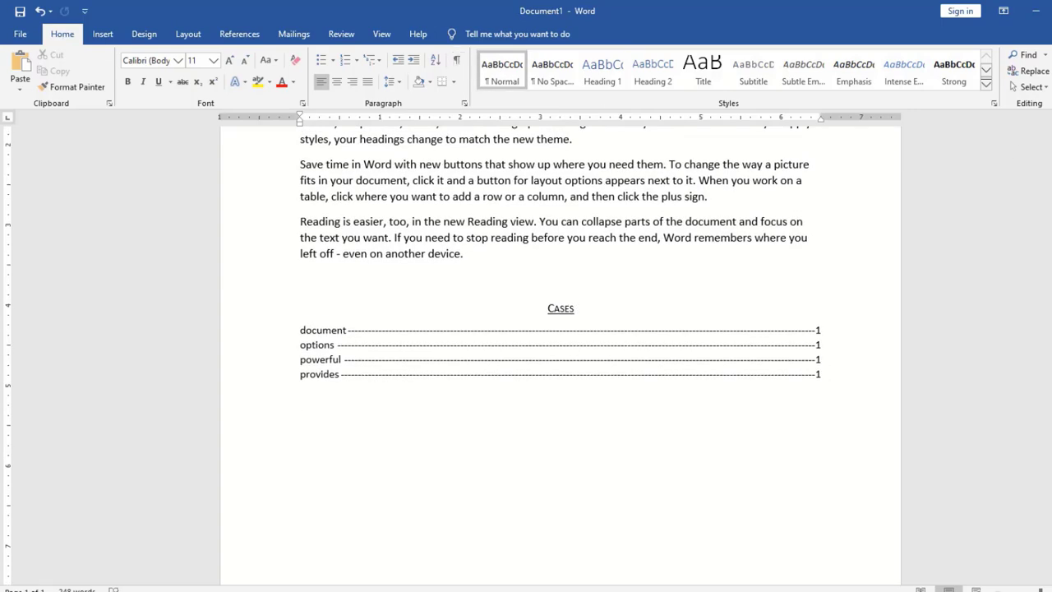
scroll(752, 141, up, 2)
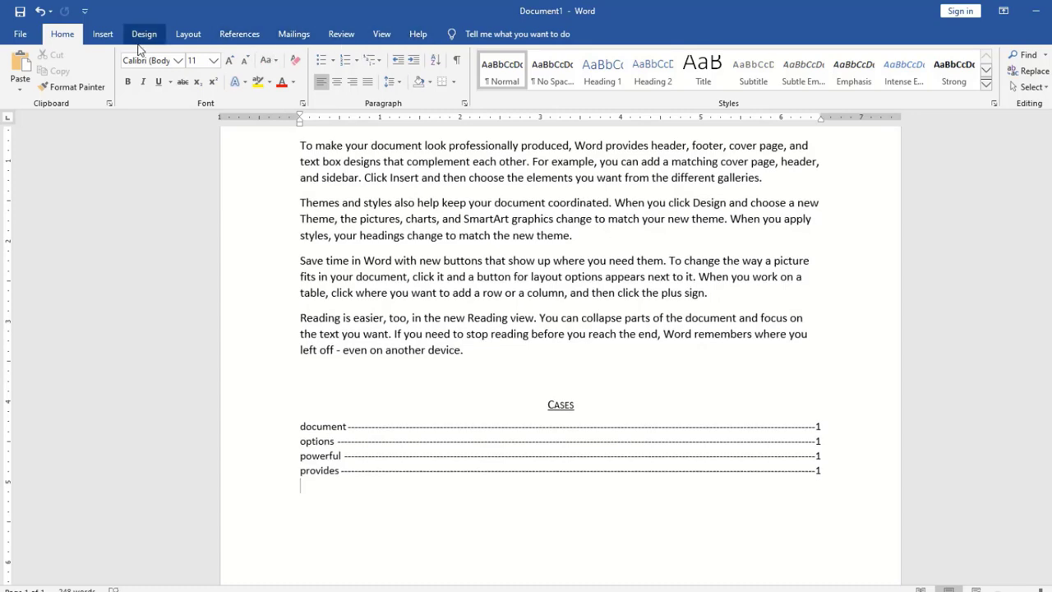
click(239, 35)
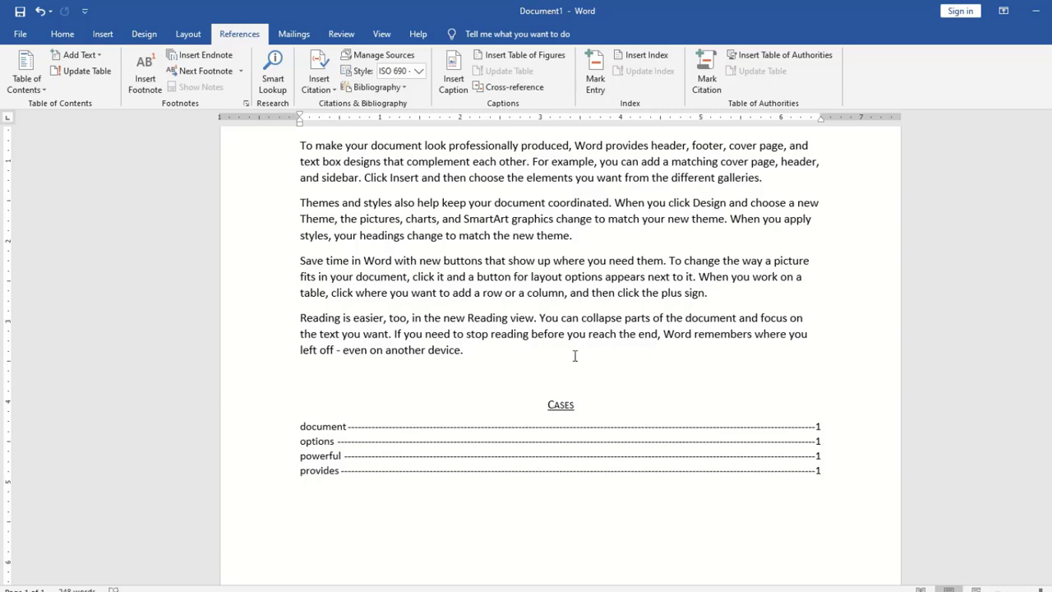
Mark buttons as a Cases citation and mark all occurrences of collapse, then close the window
double_click(458, 262)
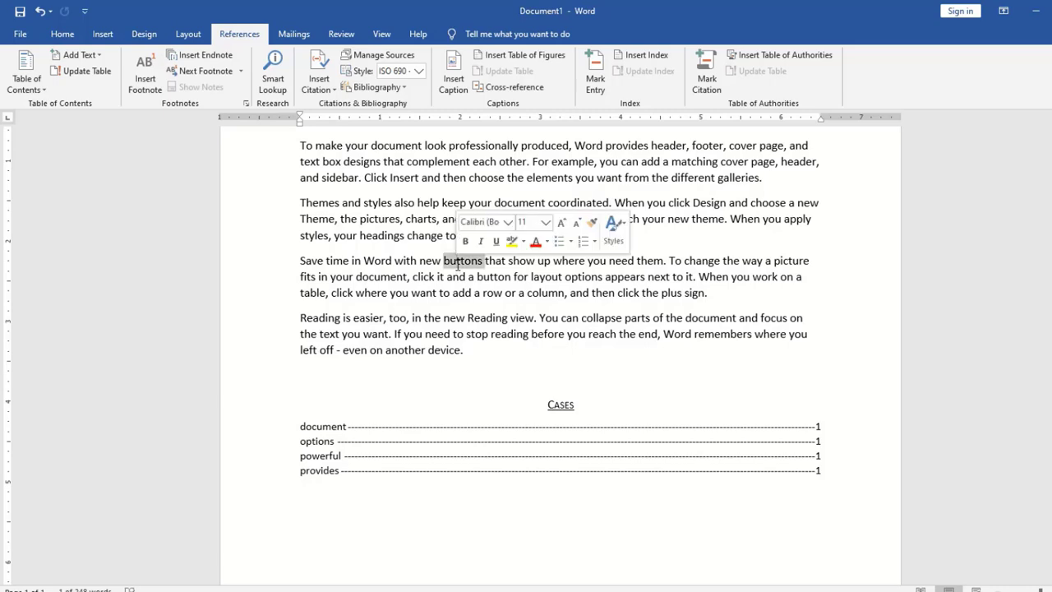
click(705, 79)
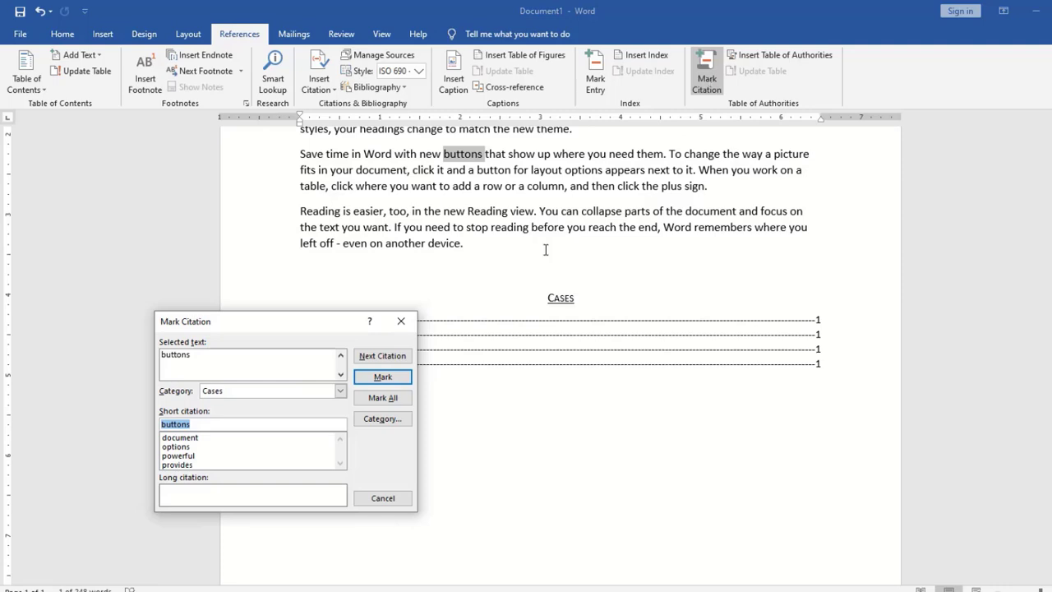
click(232, 362)
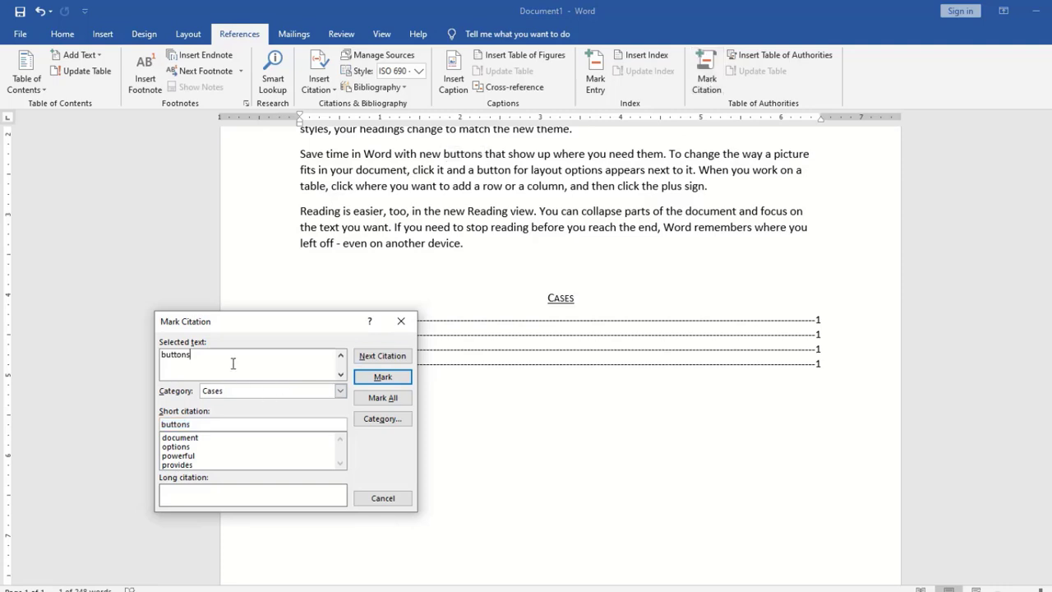
click(384, 377)
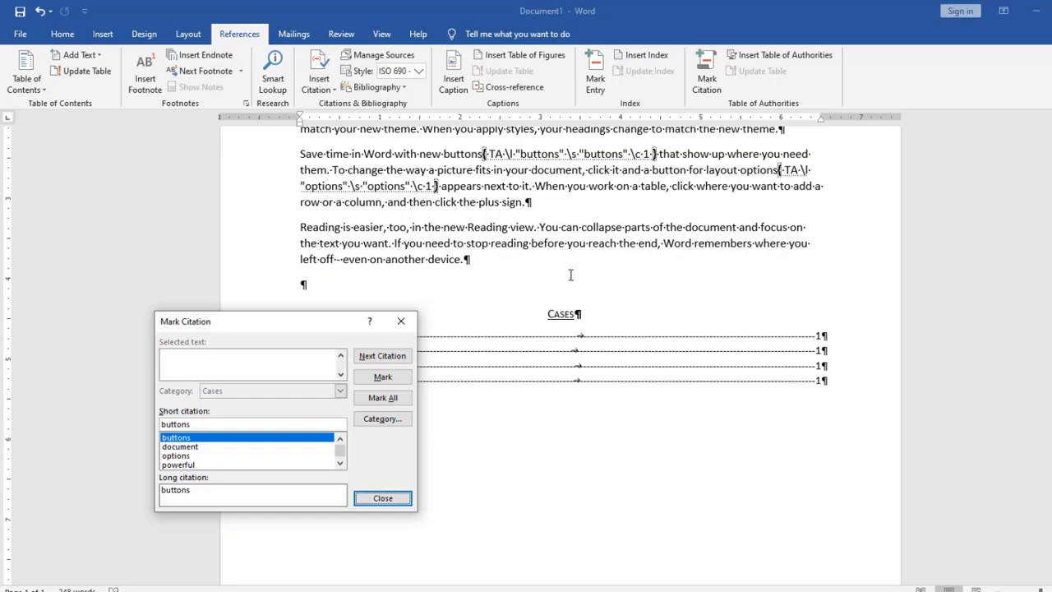
double_click(603, 229)
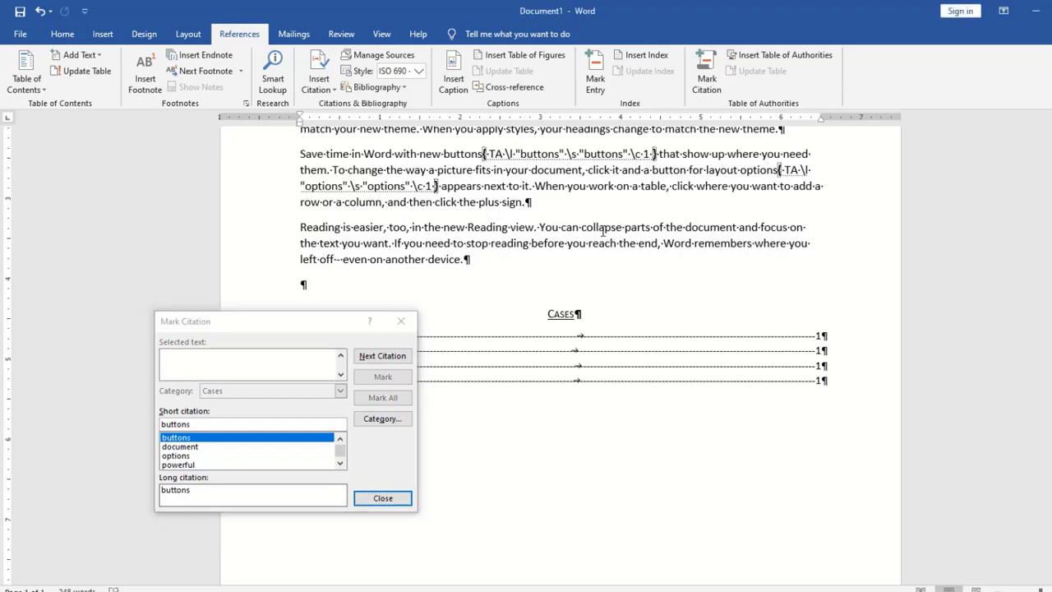
click(196, 364)
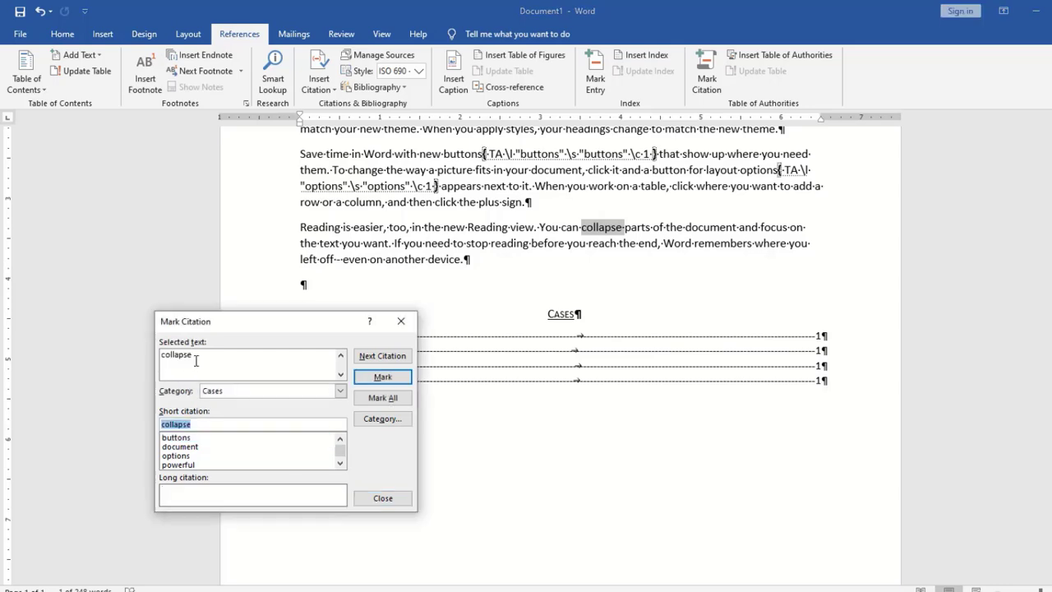
click(382, 397)
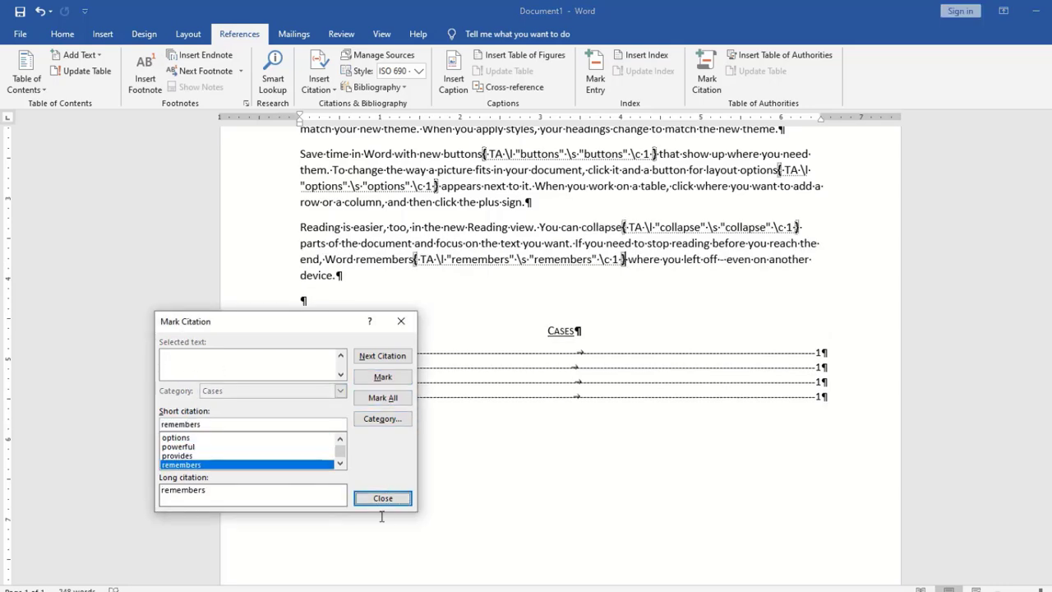
click(382, 498)
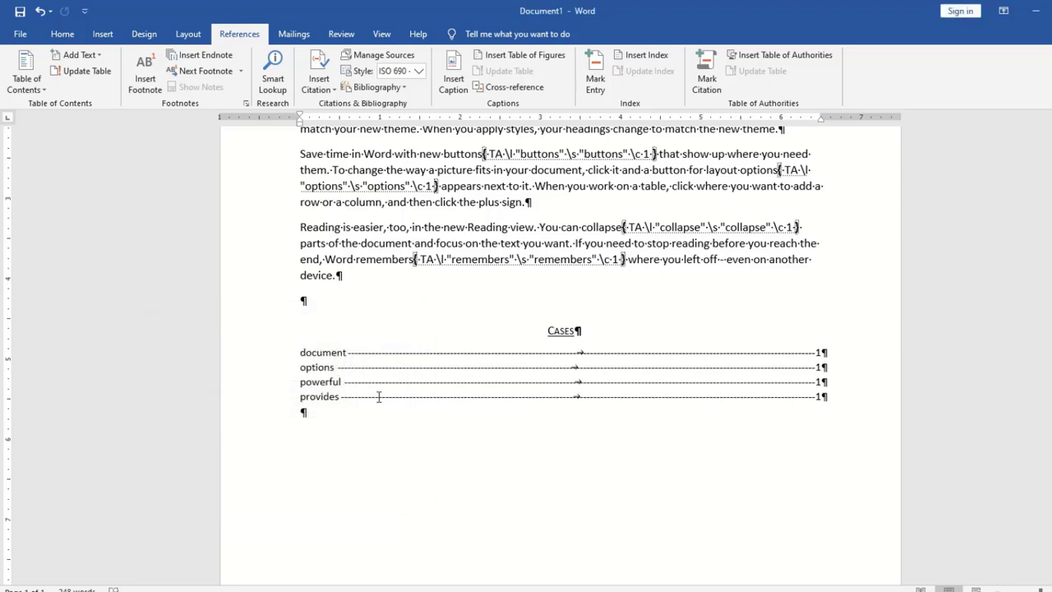
click(432, 395)
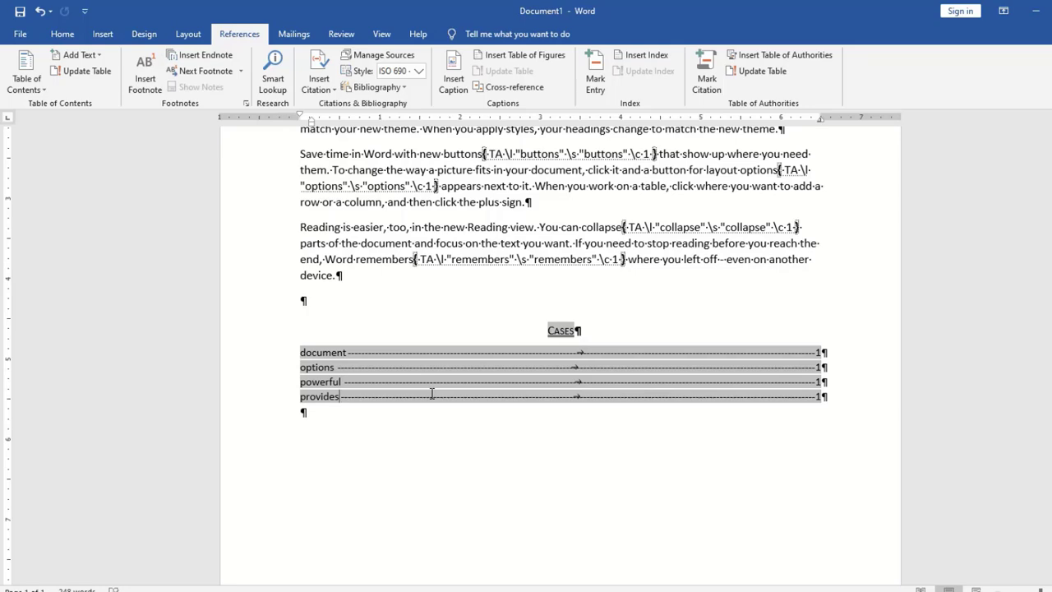
Update the Cases table to seven entries, adding buttons, collapse and remembers, and hide formatting marks
click(774, 77)
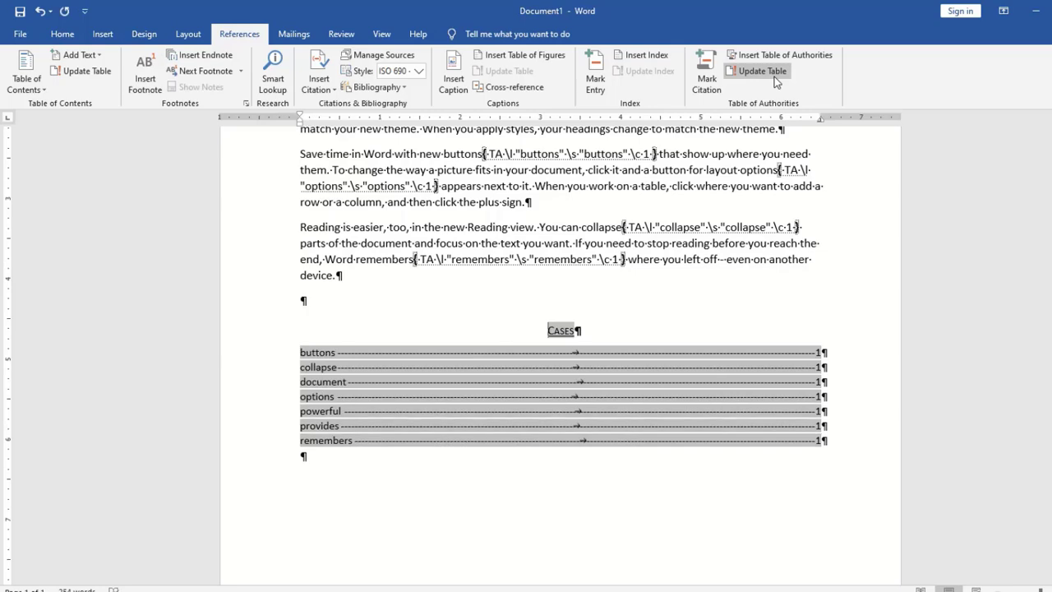
click(433, 538)
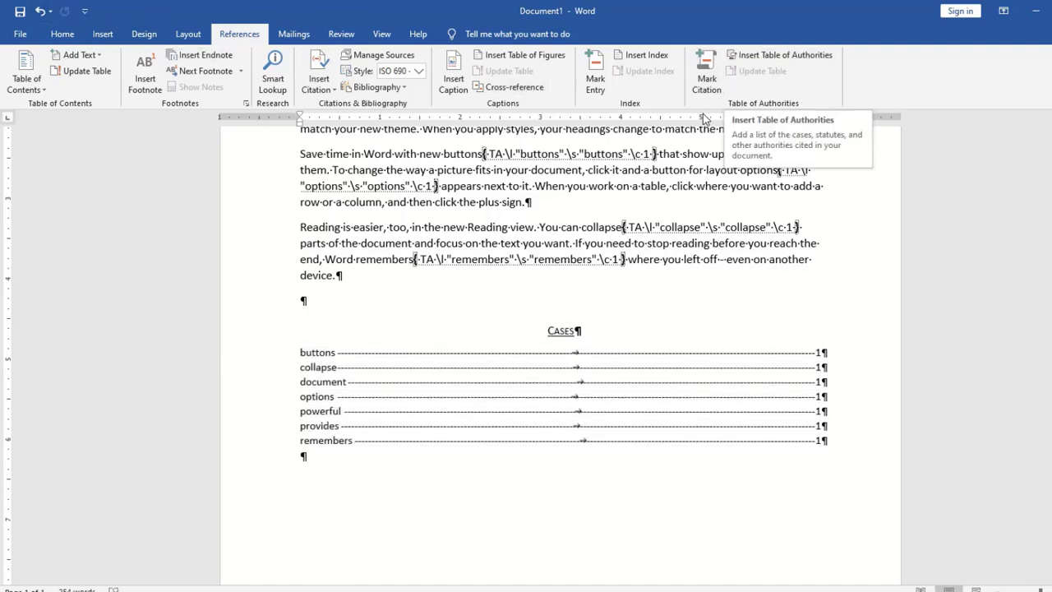
click(68, 38)
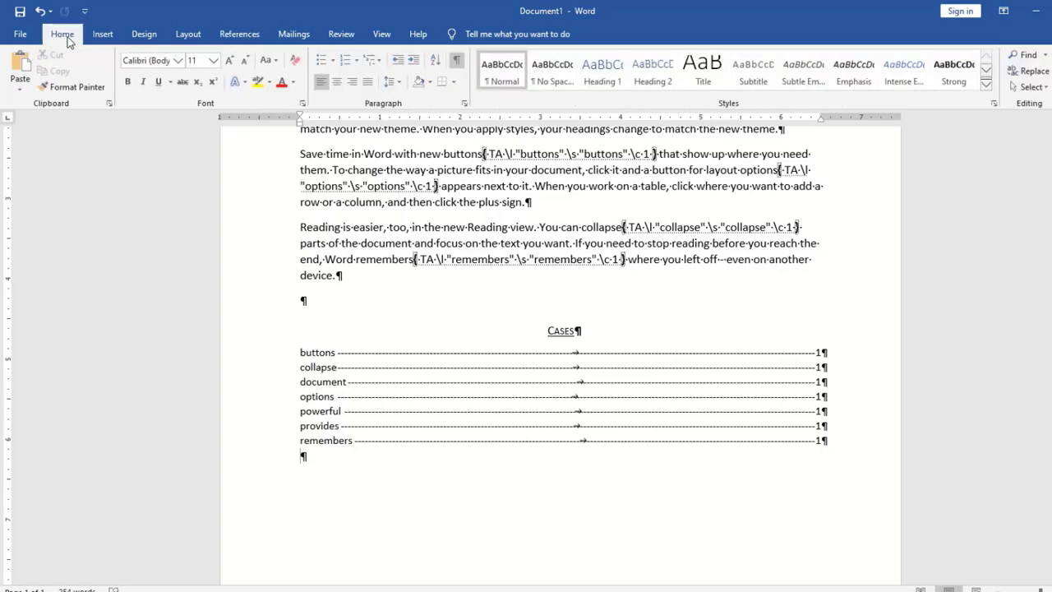
click(457, 61)
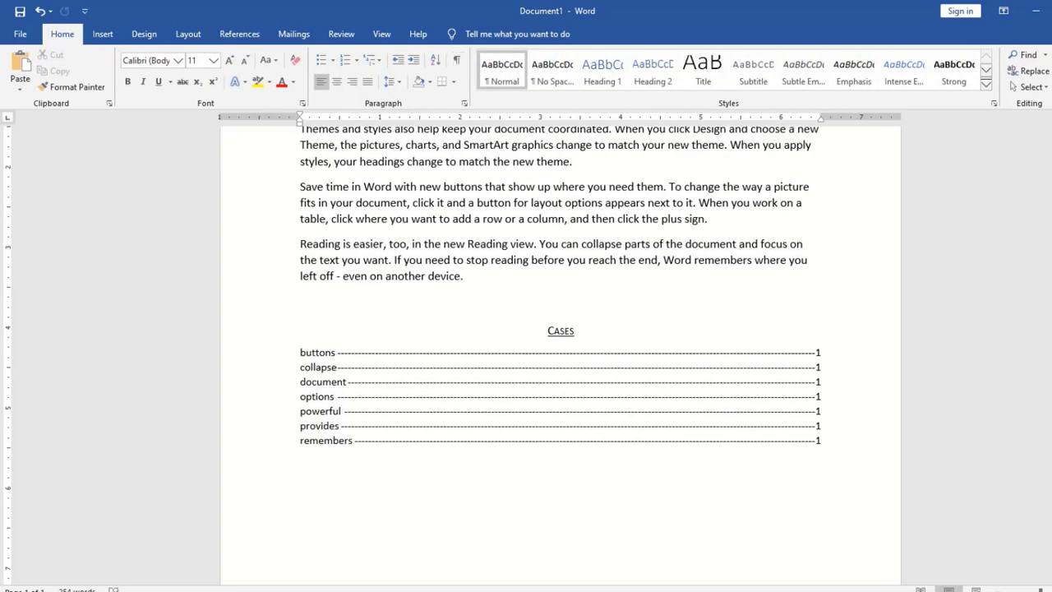
scroll(561, 354, up, 4)
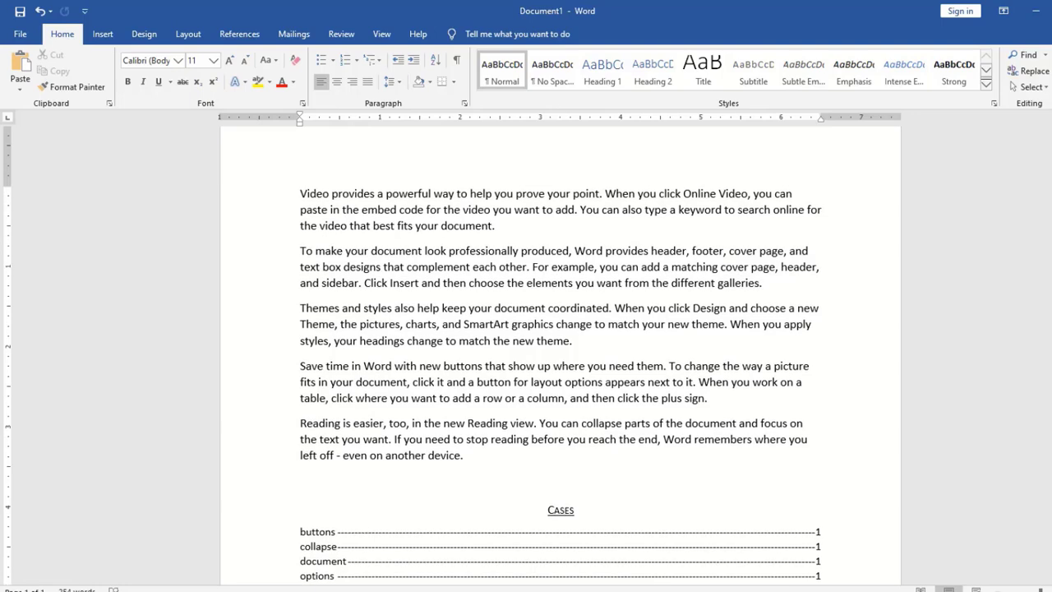
scroll(561, 353, down, 3)
scroll(561, 353, down, 1)
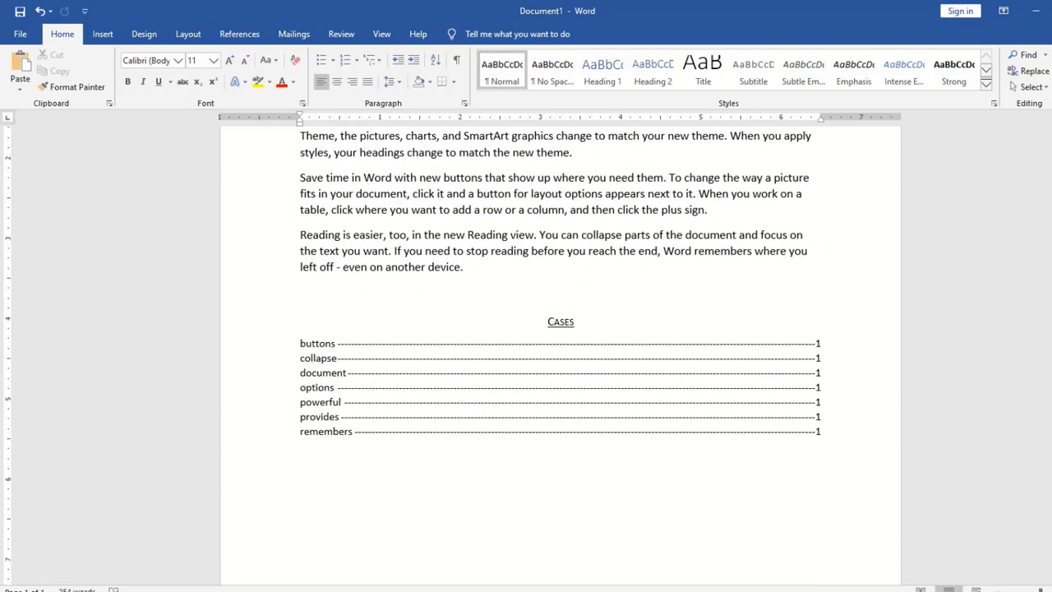